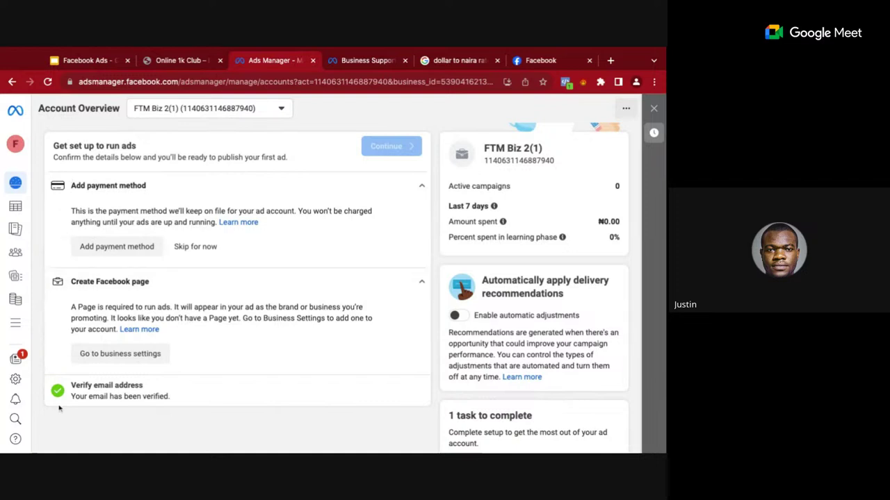
triple_click(70, 382)
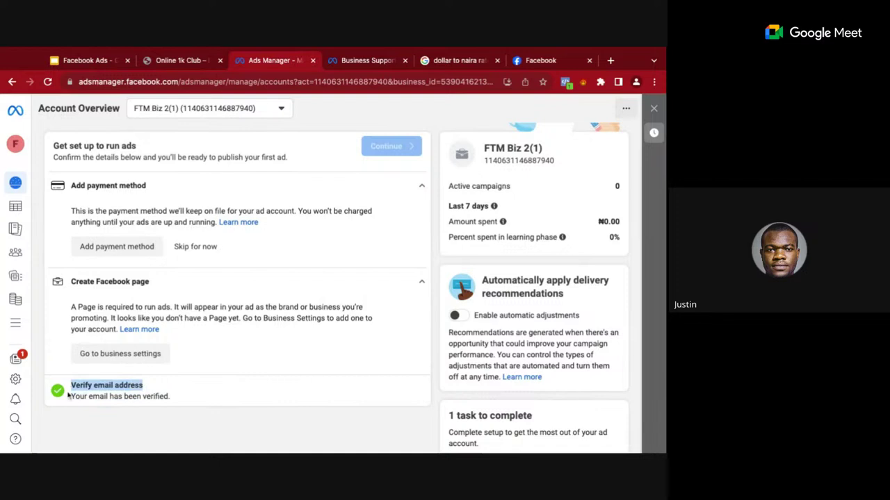
click(168, 417)
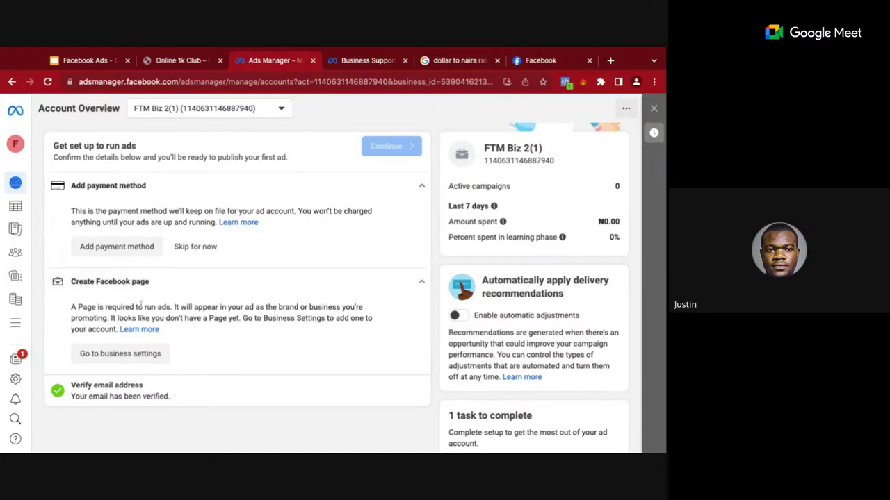
Switch to Facebook and open the list of Pages managed by the profile
click(518, 65)
click(14, 111)
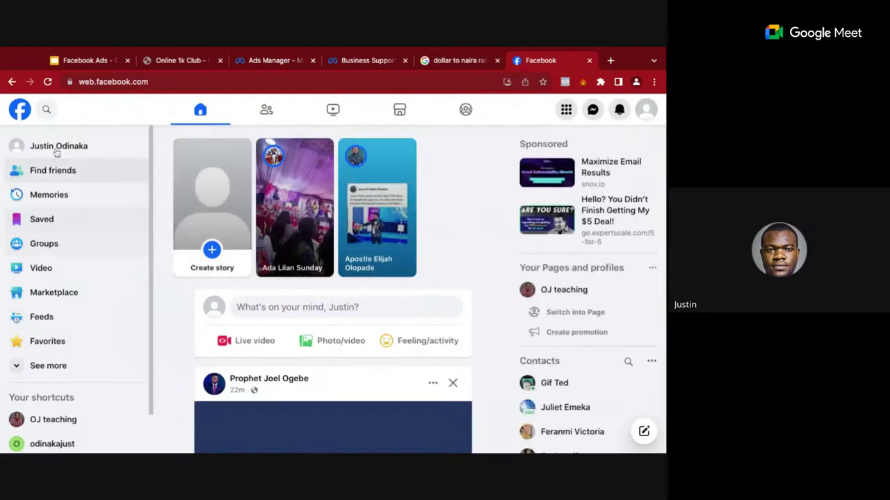
click(48, 366)
scroll(51, 375, down, 3)
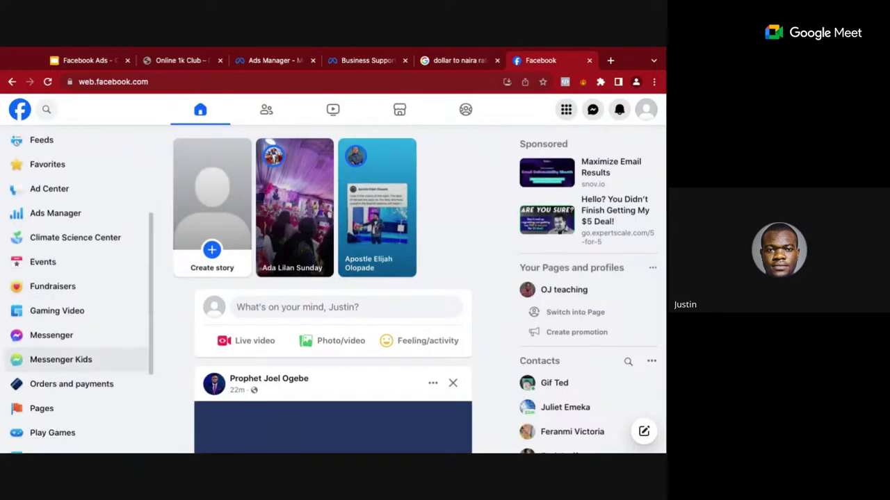
scroll(68, 371, down, 1)
click(68, 371)
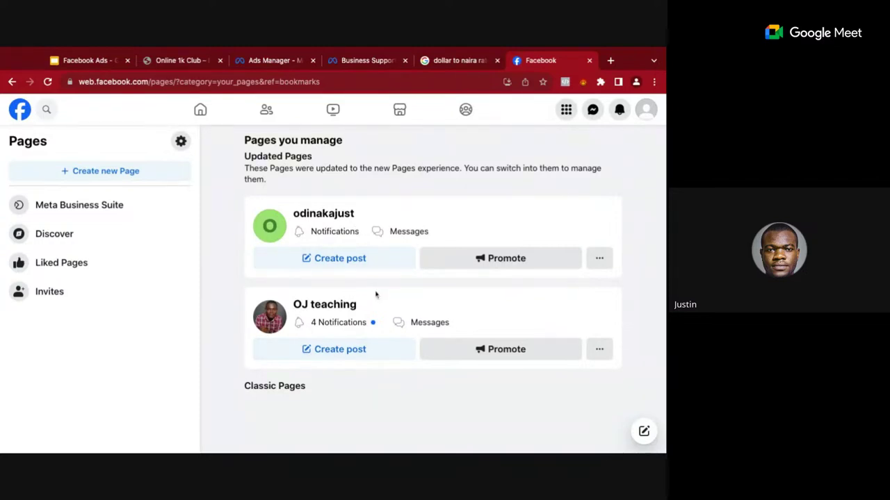
Check the Business Support accounts page, and review the payment method, Facebook page and email verification setup tasks in Ads Manager
click(342, 65)
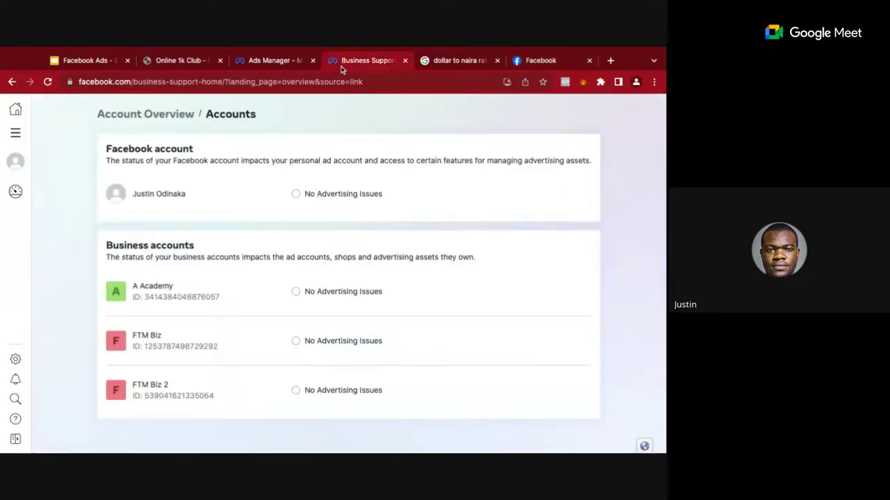
click(268, 63)
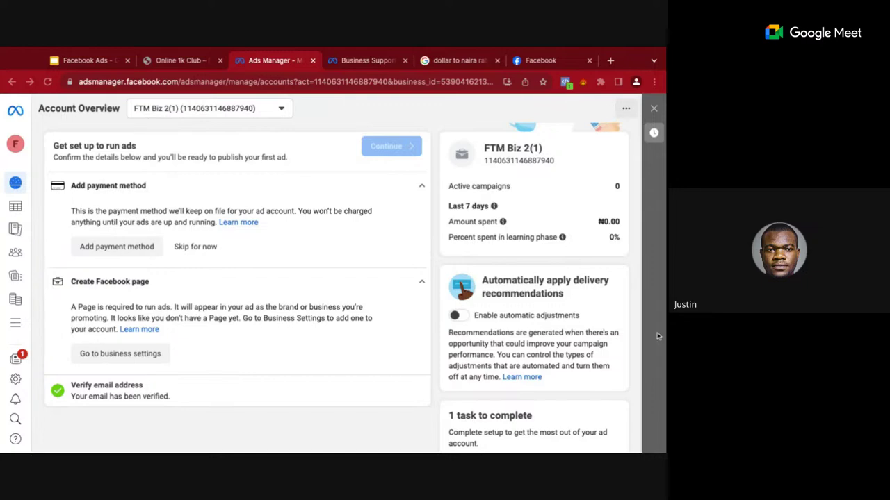
scroll(356, 297, up, 1)
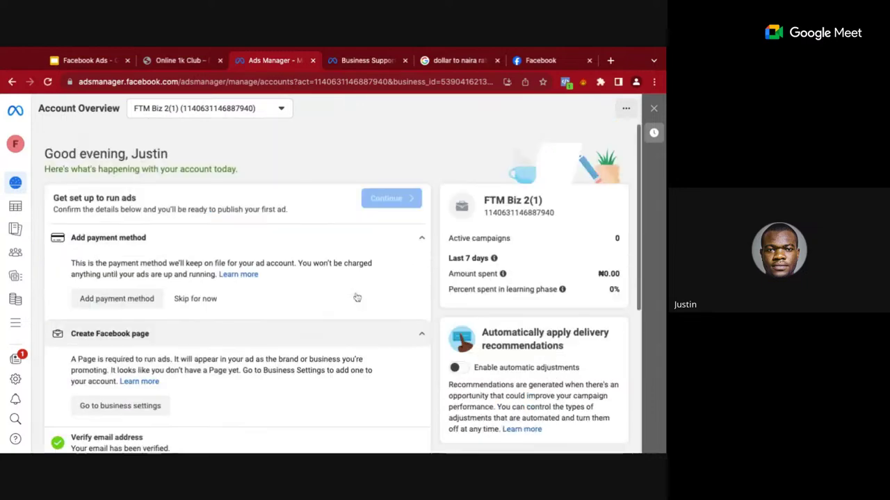
scroll(357, 298, down, 4)
scroll(357, 298, up, 5)
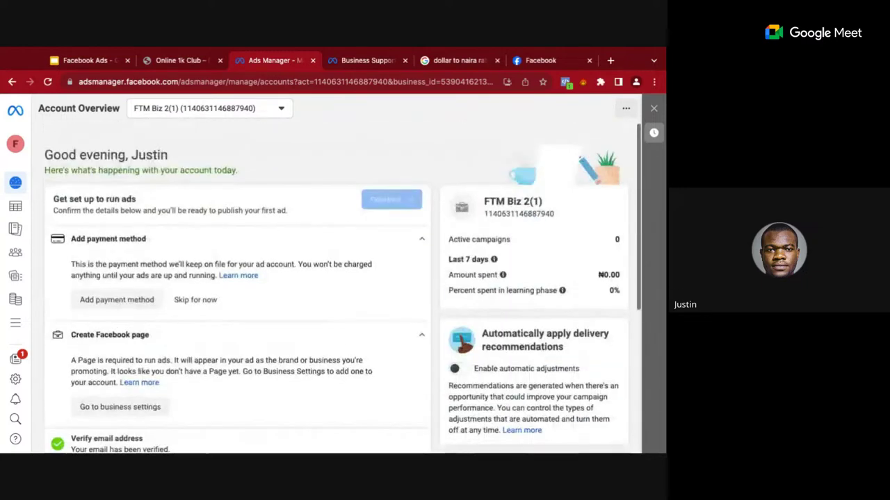
scroll(342, 291, down, 1)
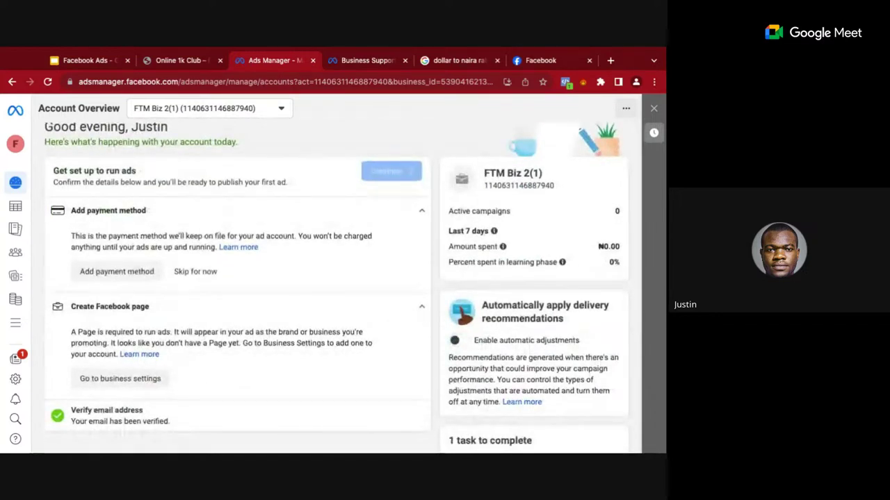
scroll(341, 289, up, 1)
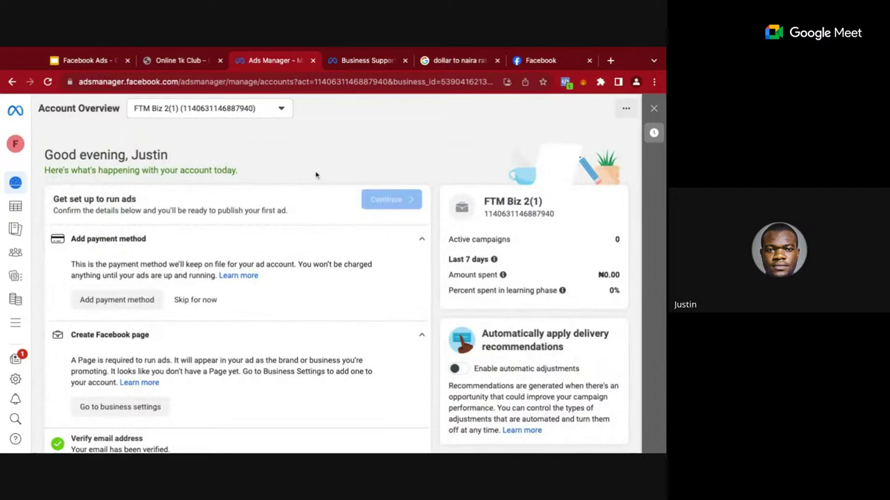
scroll(83, 401, down, 3)
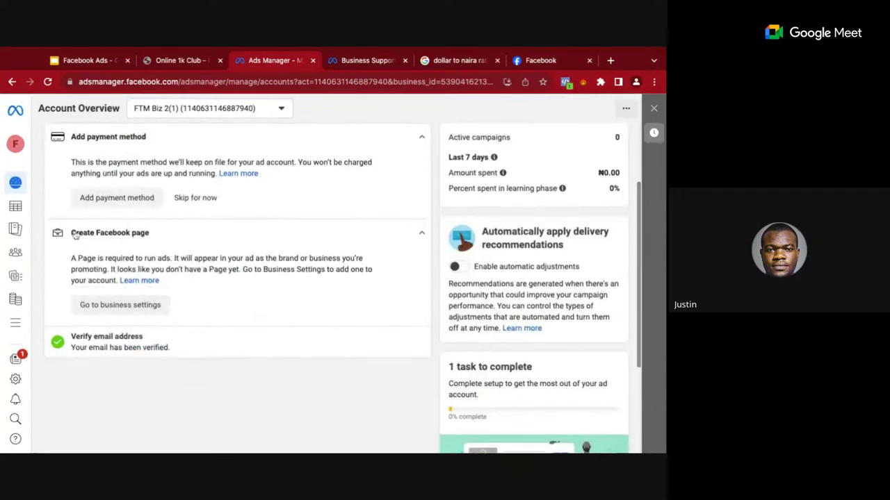
Open the Campaigns view and switch from FTM Biz 2(1) to the FTM Biz 1 ad account
click(17, 209)
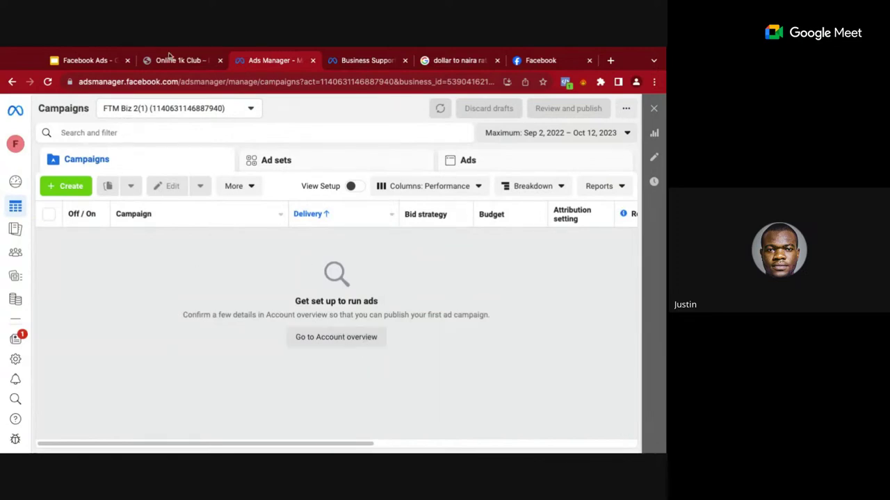
click(168, 110)
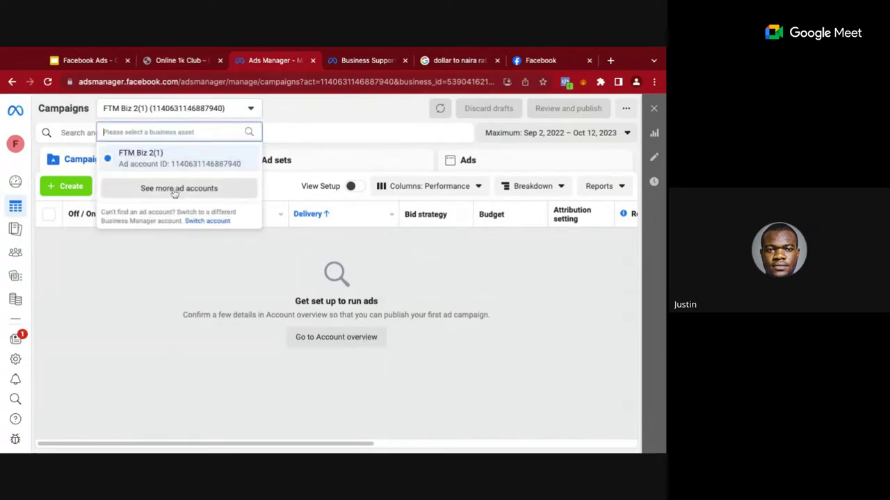
click(178, 188)
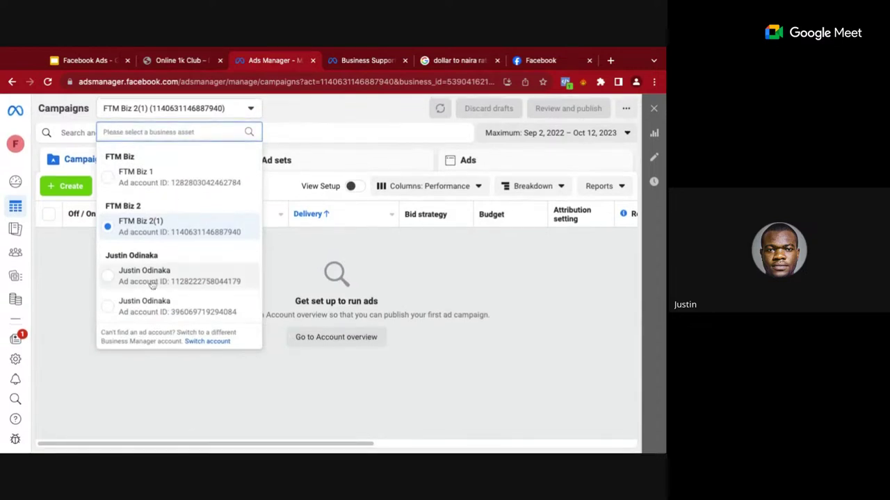
click(144, 175)
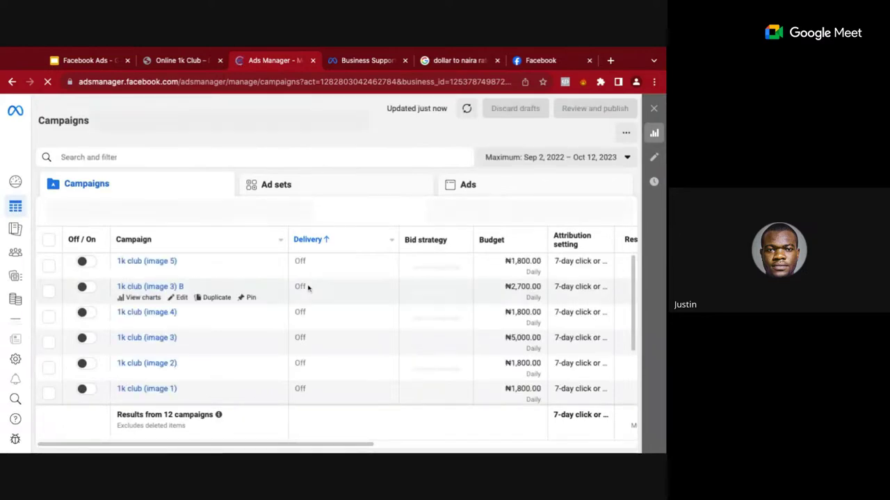
Open the FTM Biz 1 account overview and review its campaign trends and account summary
click(23, 184)
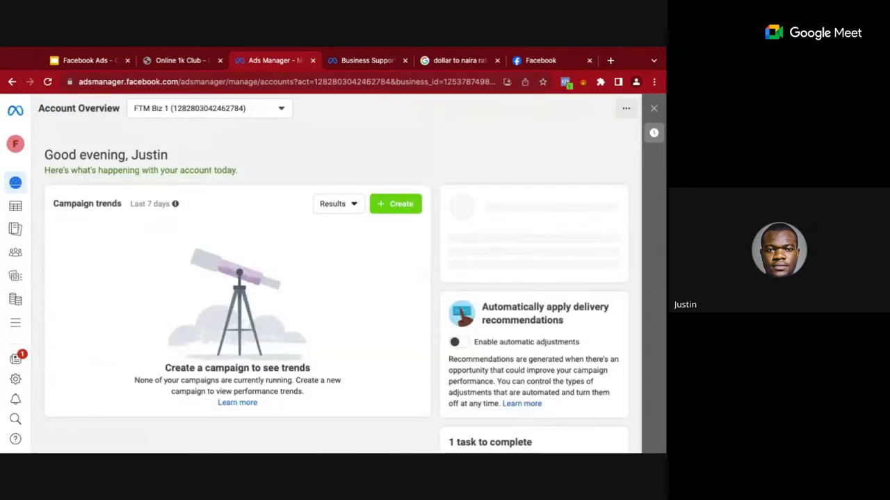
scroll(334, 278, down, 5)
scroll(334, 278, up, 5)
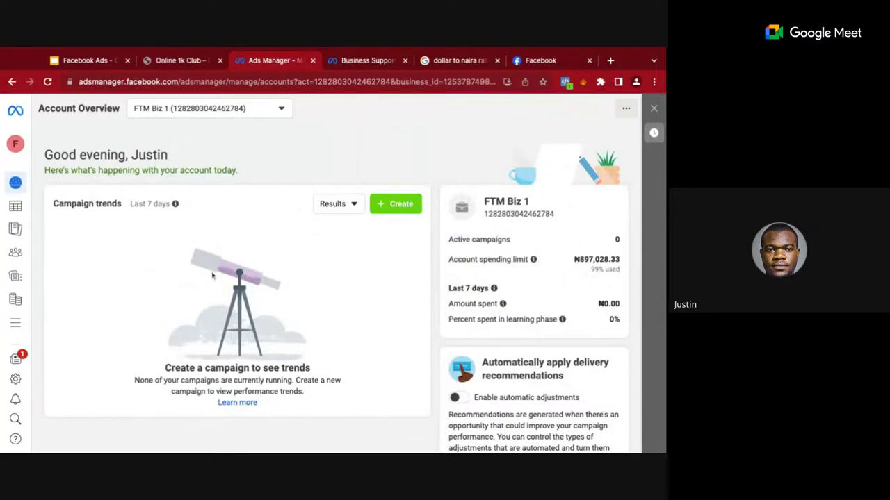
Return to the FTM Biz 1 campaigns table and look through the listed campaigns
mouse_move(14, 204)
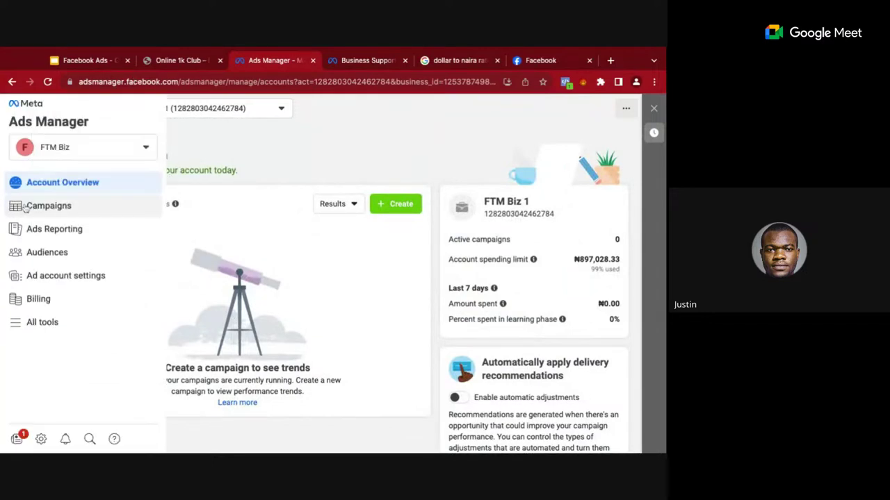
click(30, 211)
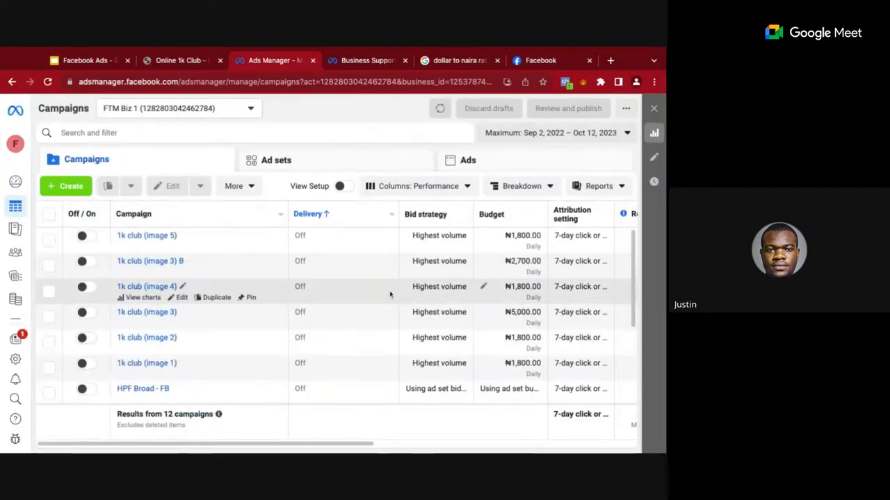
scroll(252, 279, down, 2)
scroll(252, 279, up, 2)
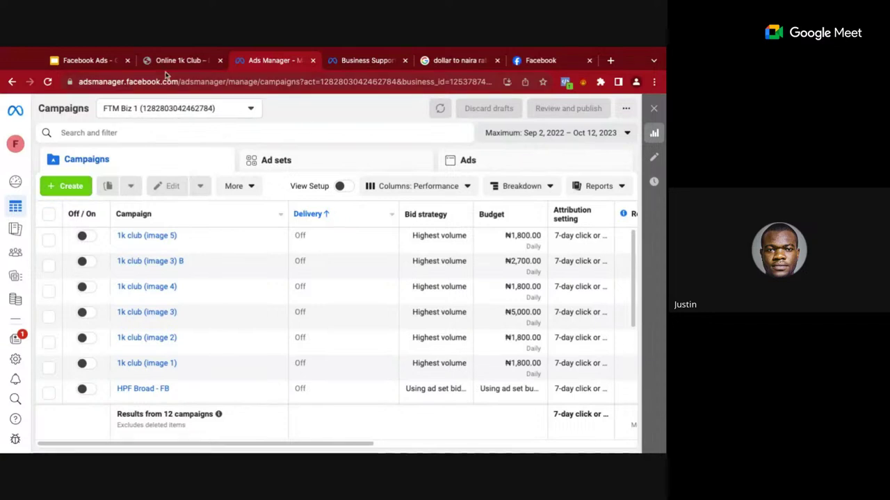
Check the "Running a Conversion Ad" slide in Google Slides, and examine the italkwealth.com/1kc landing page from headline to footer
click(104, 64)
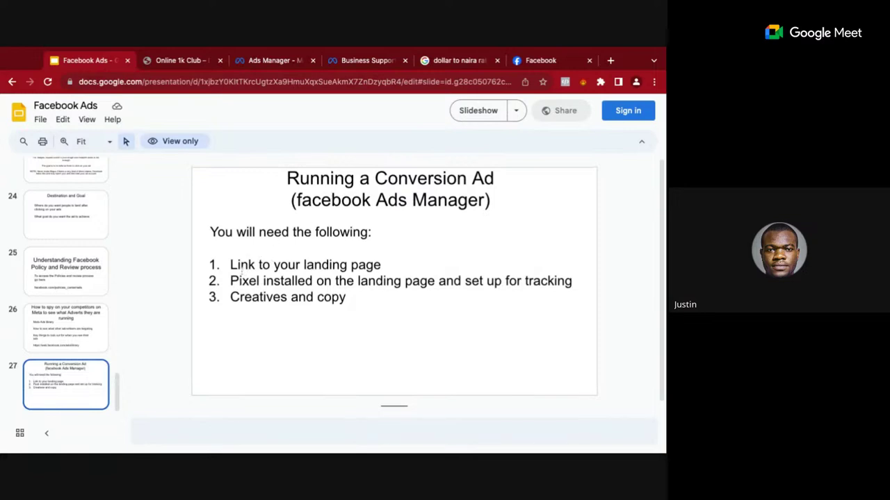
click(181, 60)
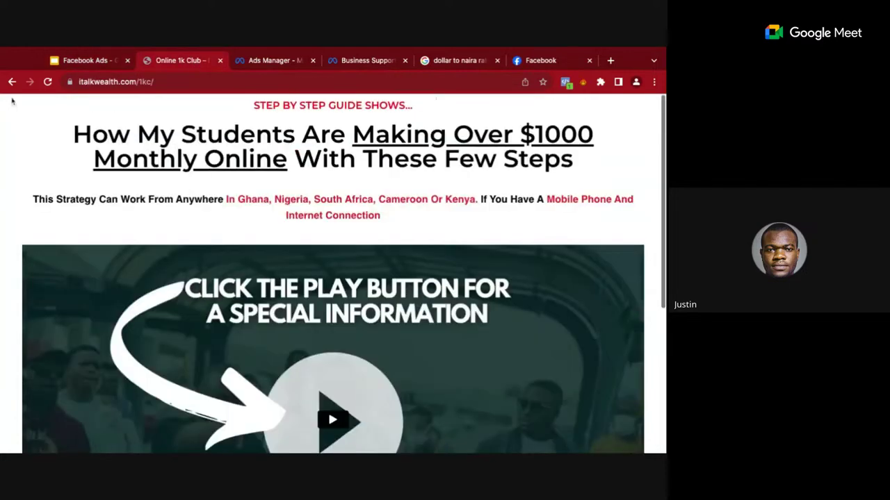
scroll(139, 132, down, 3)
scroll(139, 132, down, 3)
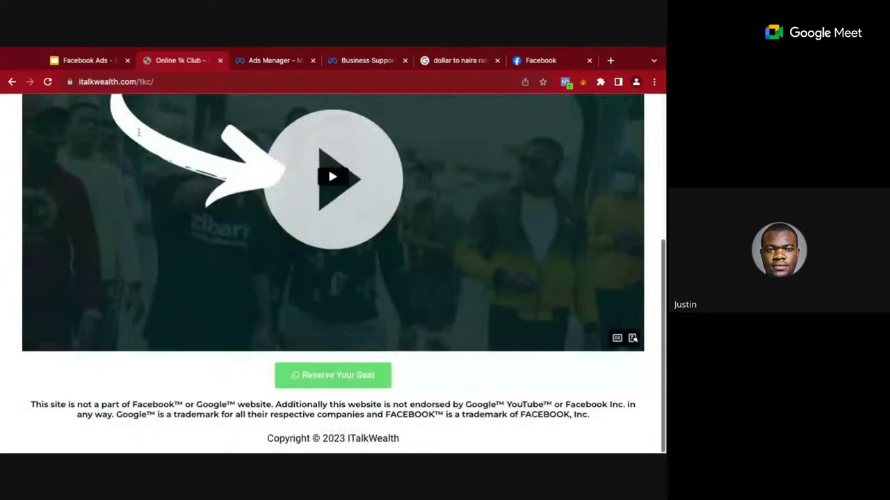
scroll(327, 166, up, 5)
scroll(188, 126, down, 5)
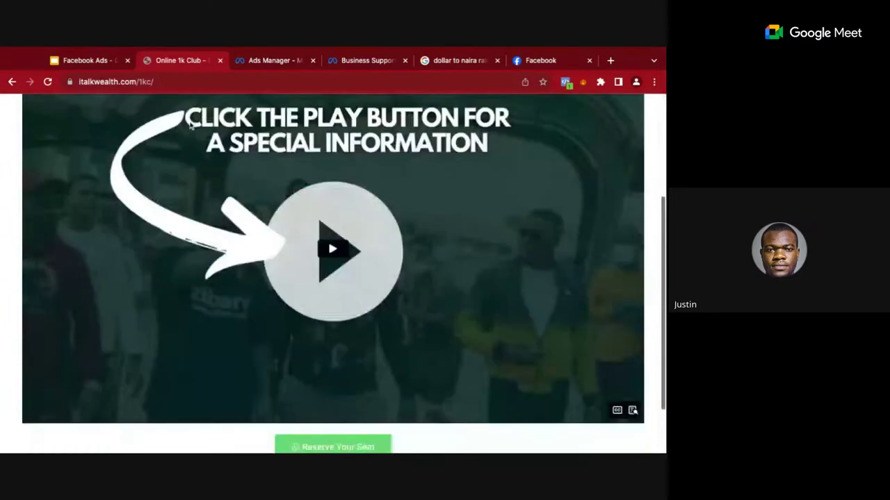
scroll(188, 125, up, 5)
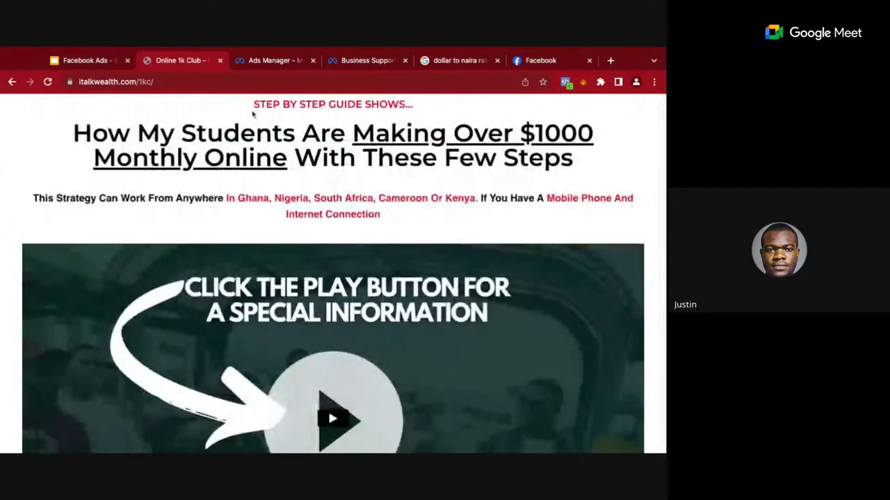
scroll(253, 115, down, 5)
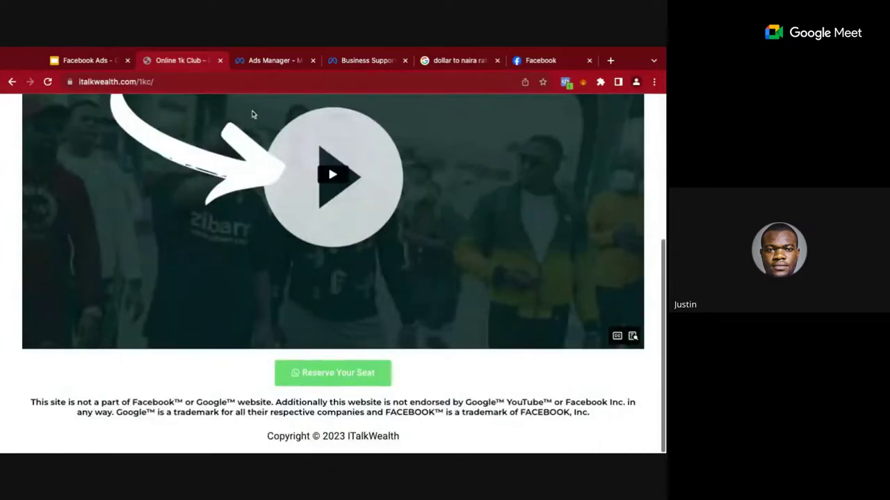
Return to the "Running a Conversion Ad" slide and highlight the line about installing the pixel on the landing page
click(78, 59)
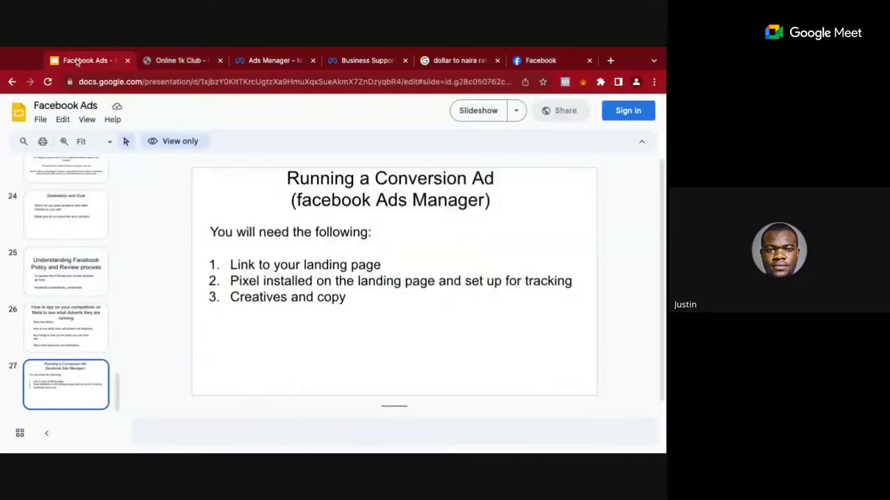
double_click(286, 280)
triple_click(286, 281)
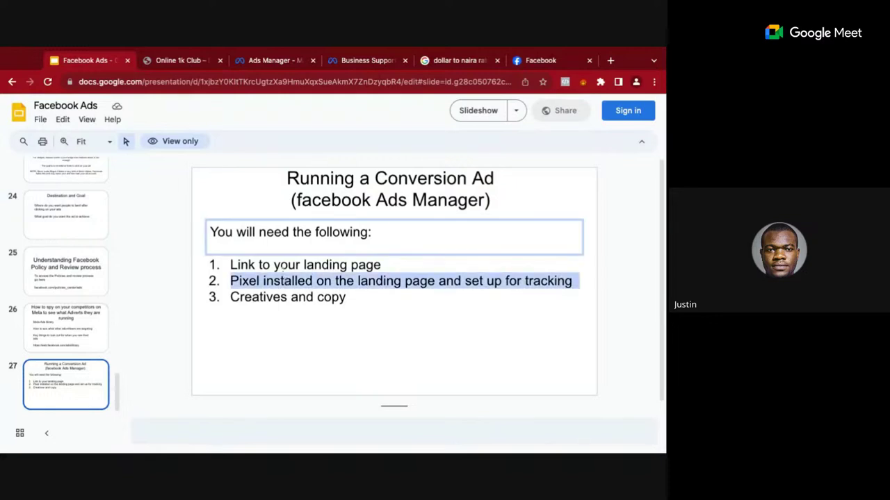
Reload the italkwealth.com/1kc landing page, look it over and follow its Reserve Your Seat link
click(180, 61)
scroll(208, 272, up, 4)
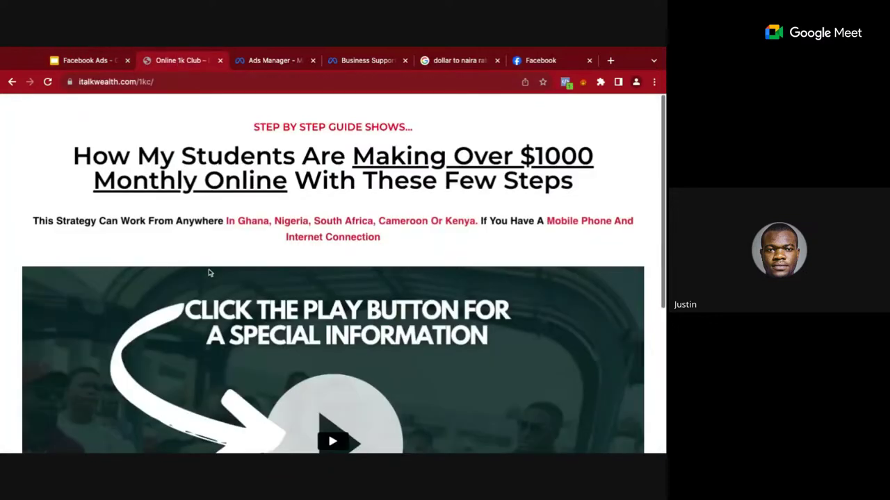
scroll(209, 272, down, 1)
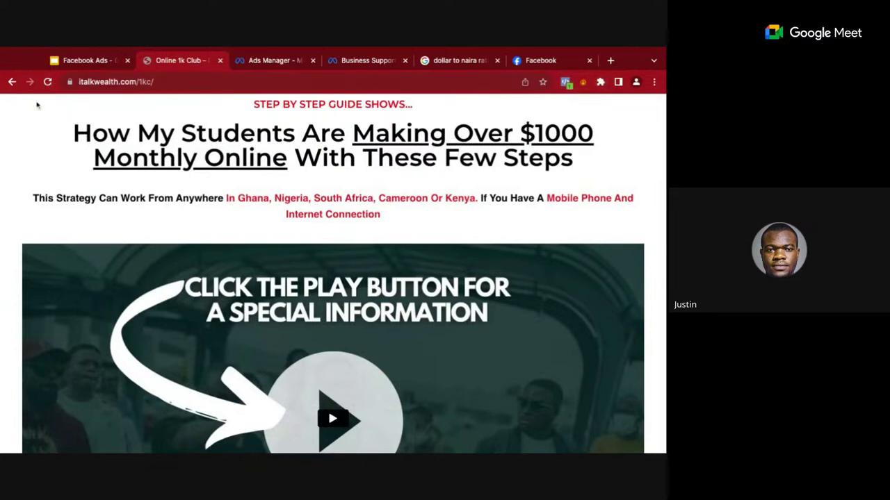
click(48, 85)
scroll(308, 271, down, 3)
scroll(300, 333, up, 2)
scroll(347, 299, down, 2)
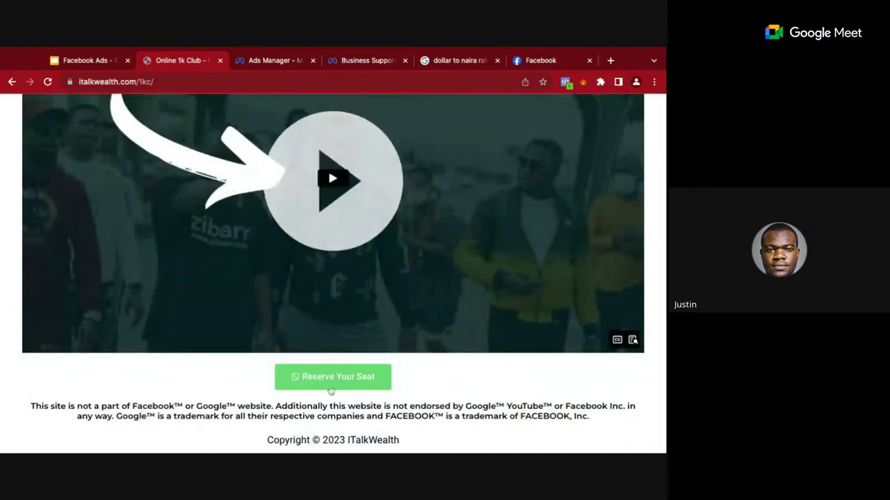
scroll(330, 392, up, 3)
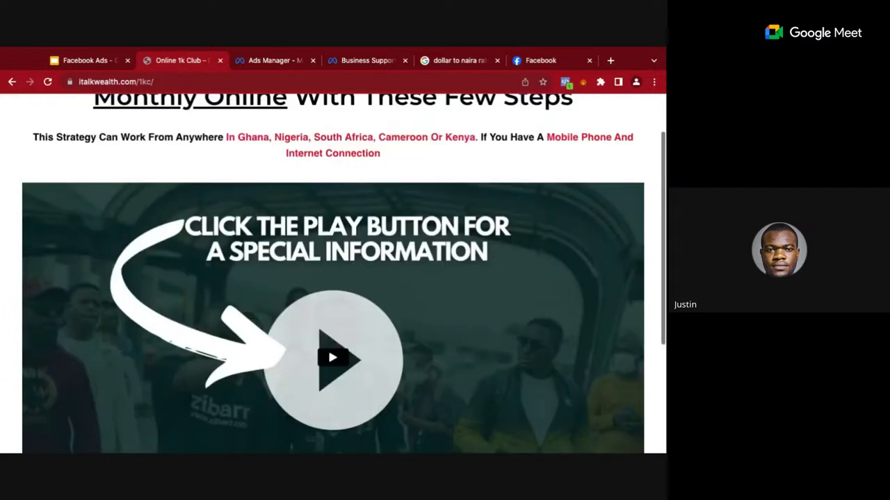
scroll(329, 445, down, 2)
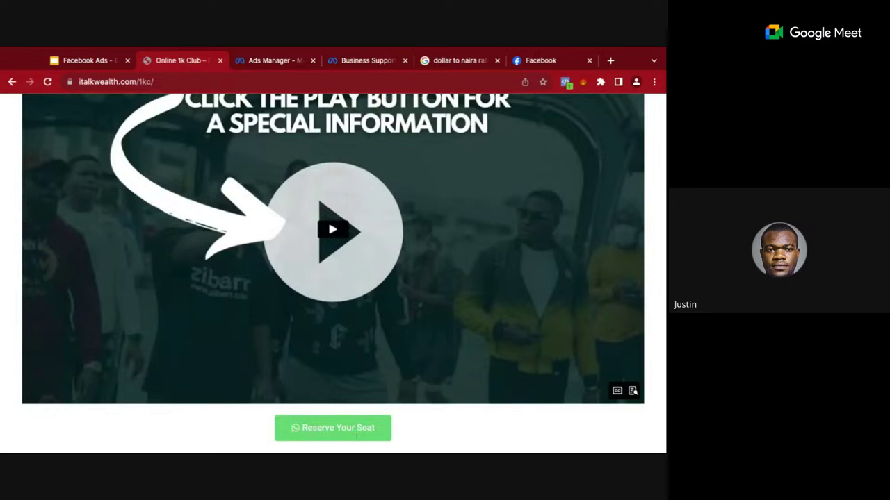
click(331, 430)
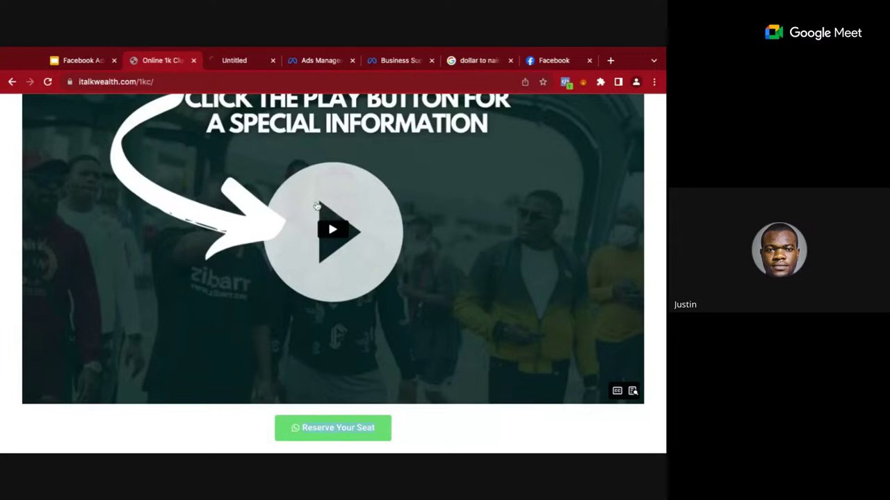
Check the bit.ly/online1kc page opened from the landing page, and return to the "Running a Conversion Ad" slide to read the creatives and copy item
click(228, 63)
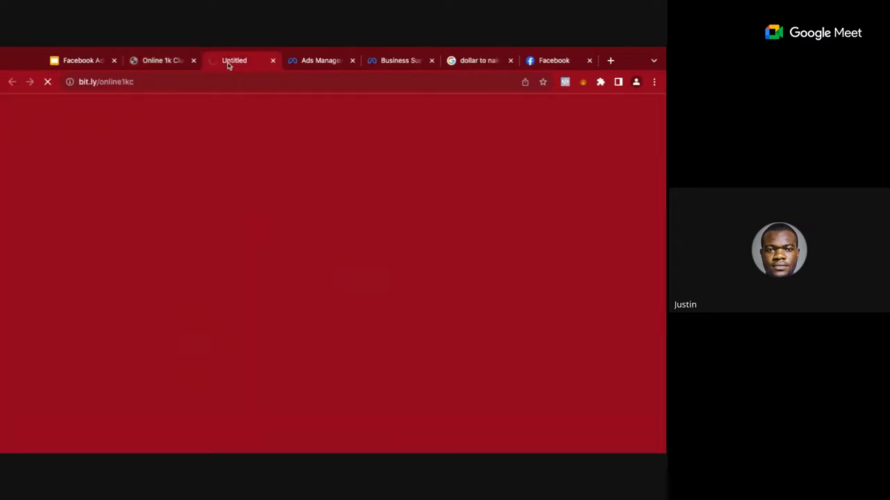
click(149, 62)
click(233, 64)
click(92, 62)
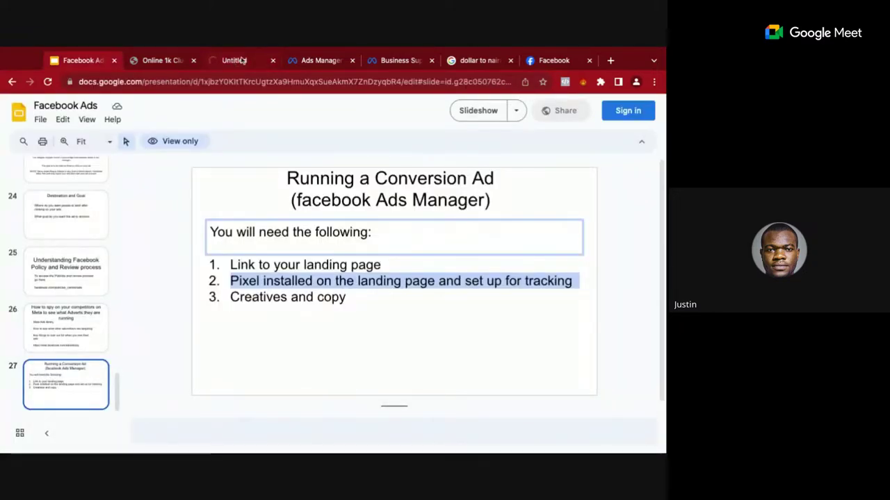
click(346, 299)
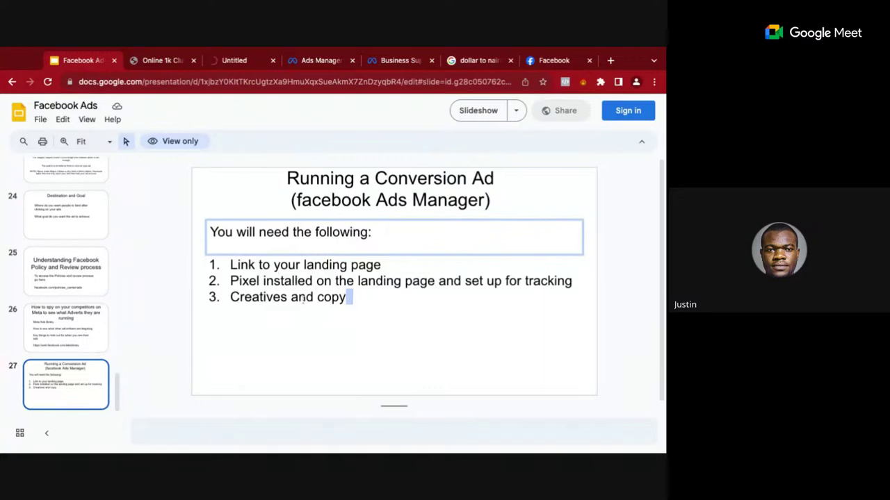
Revisit the italkwealth.com/1kc landing page and check whether its bit.ly/online1kc link has loaded
click(162, 60)
click(77, 60)
click(236, 61)
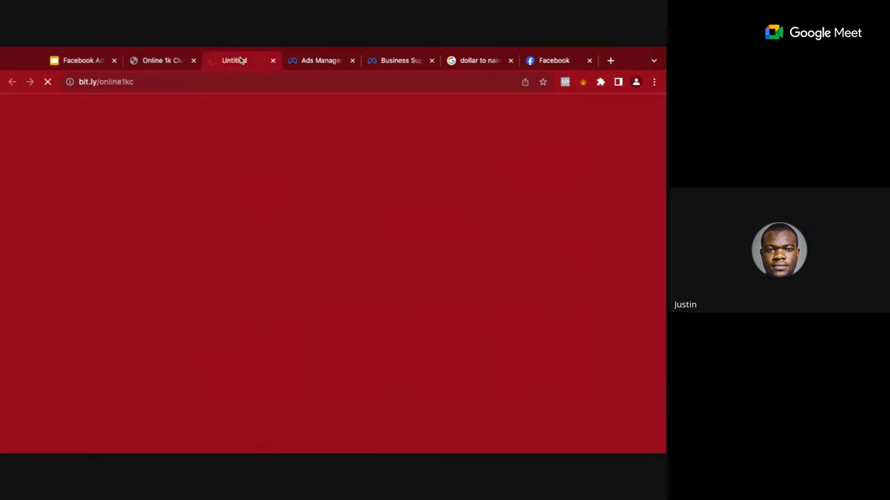
click(150, 61)
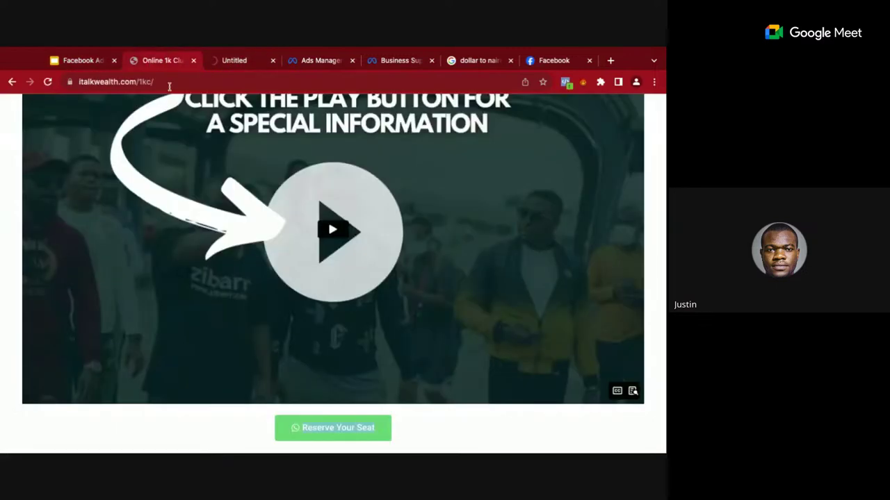
click(231, 62)
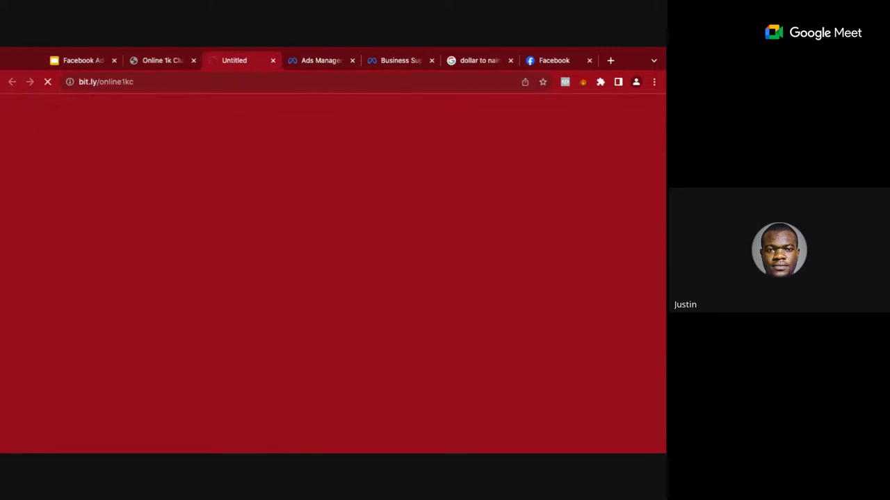
click(143, 63)
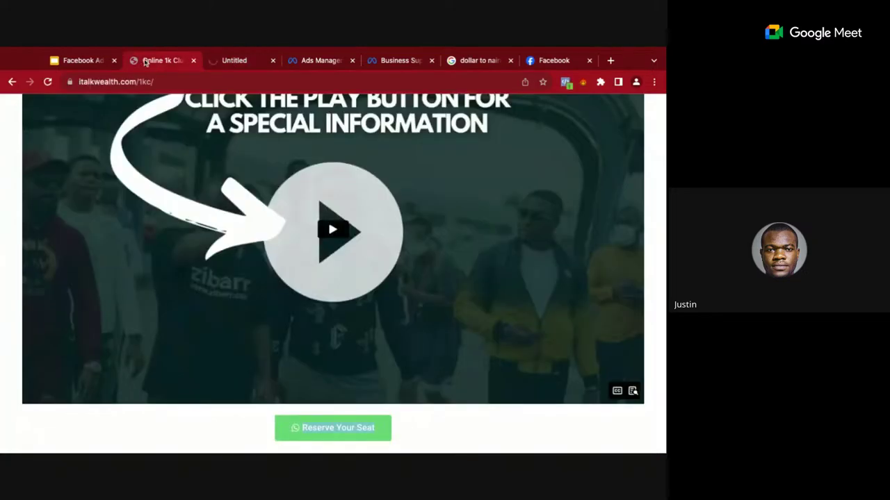
Examine the WhatsApp chat page behind the Reserve Your Seat link, close it and return to the landing page
click(310, 62)
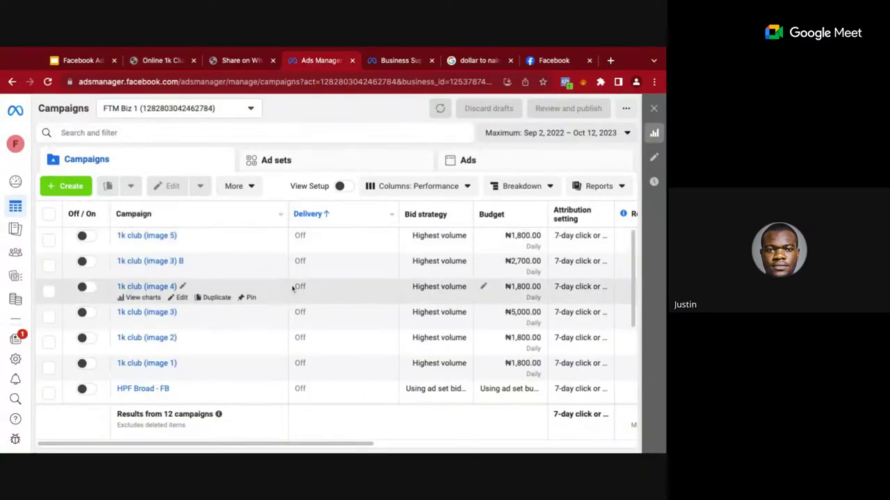
click(229, 68)
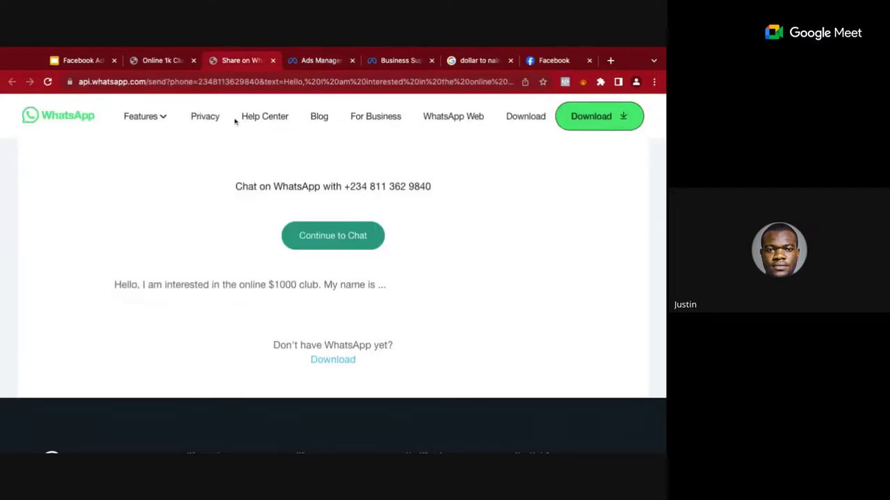
click(154, 67)
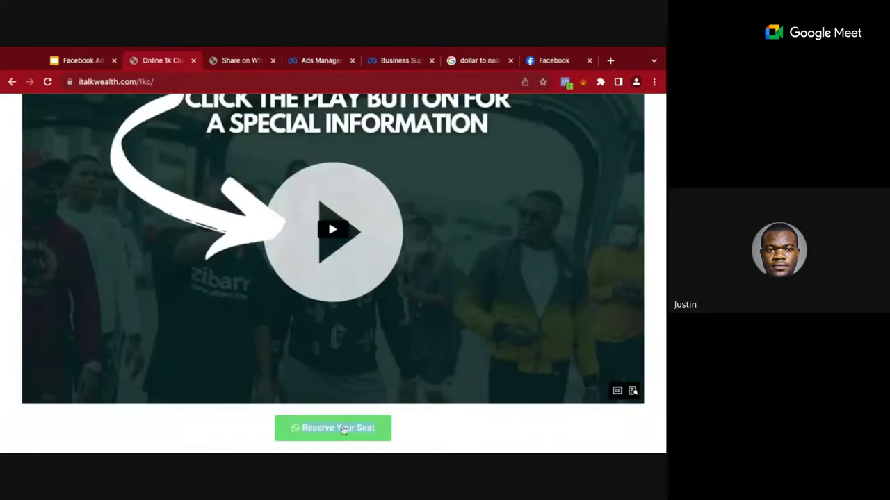
click(228, 67)
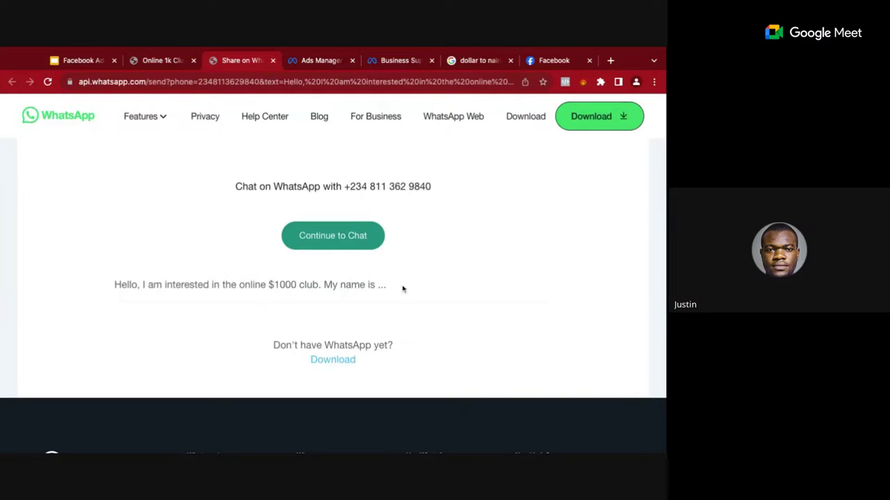
click(273, 61)
click(170, 61)
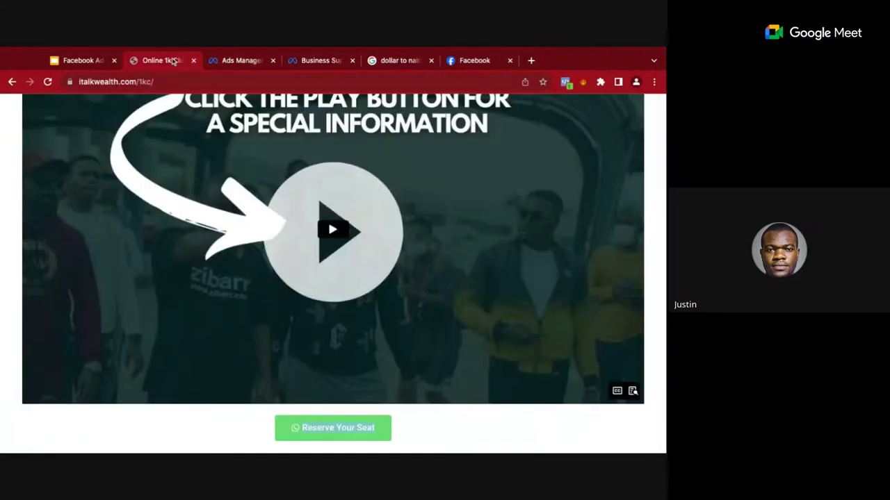
Return to the FTM Biz 1 campaigns in Ads Manager and start creating a new campaign, bringing up the campaign objective choices
click(232, 60)
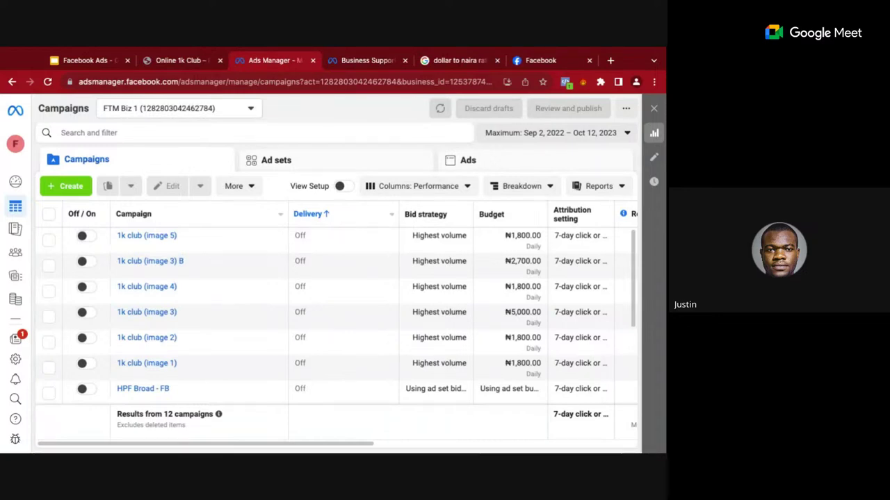
click(207, 137)
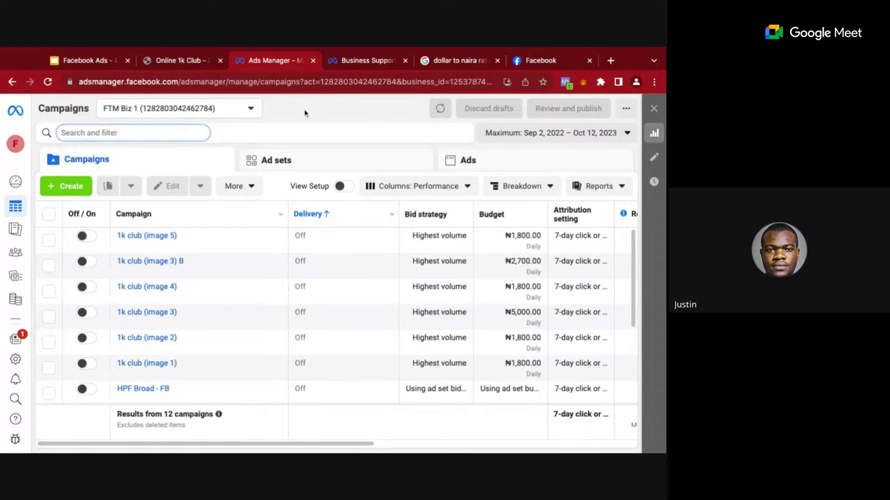
mouse_move(36, 250)
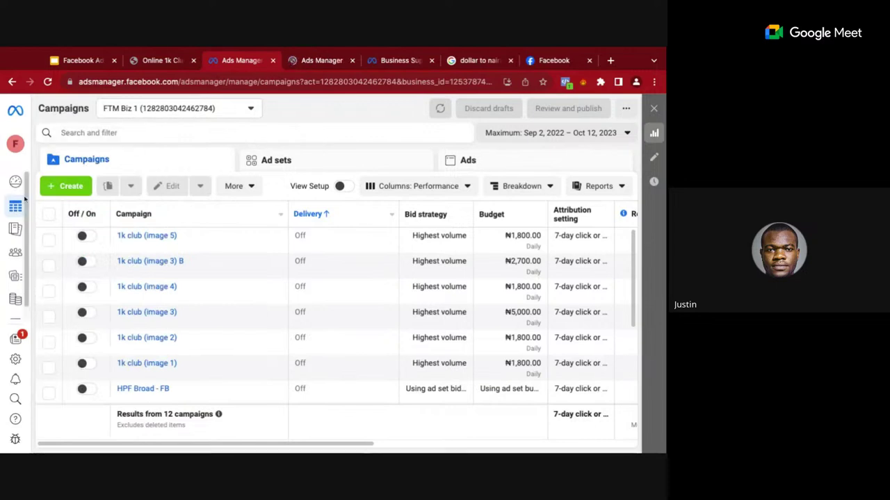
mouse_move(19, 232)
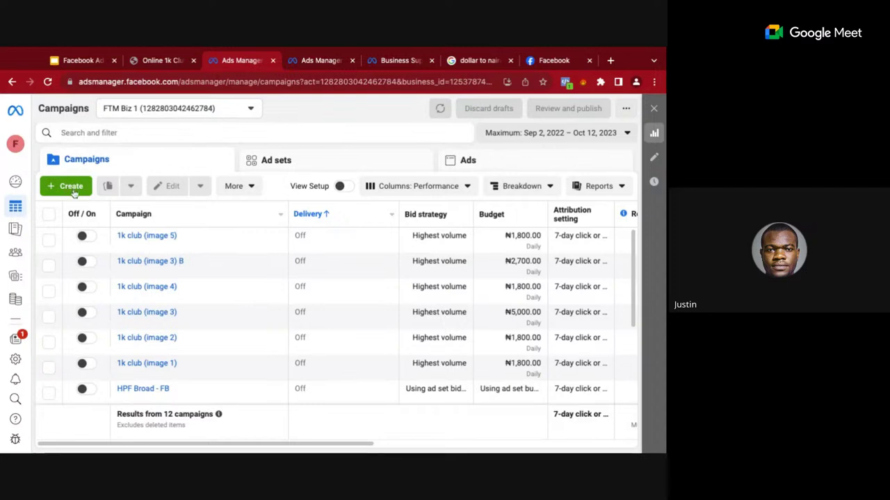
click(73, 192)
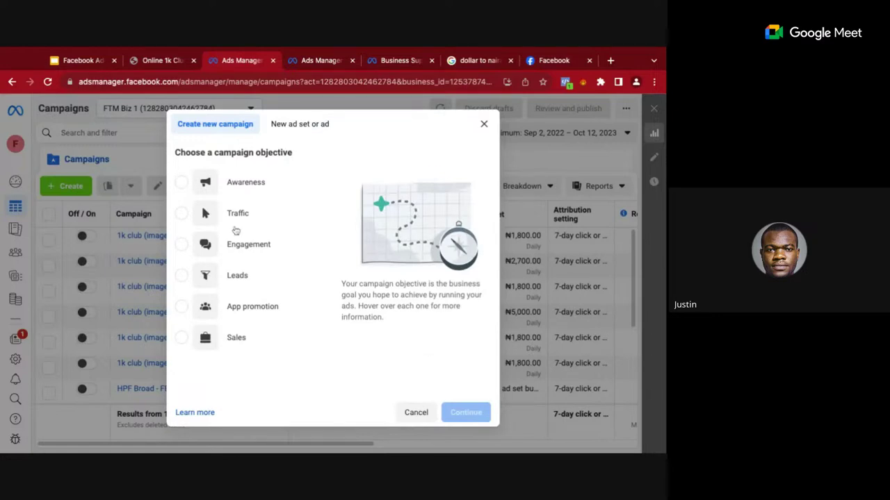
triple_click(201, 152)
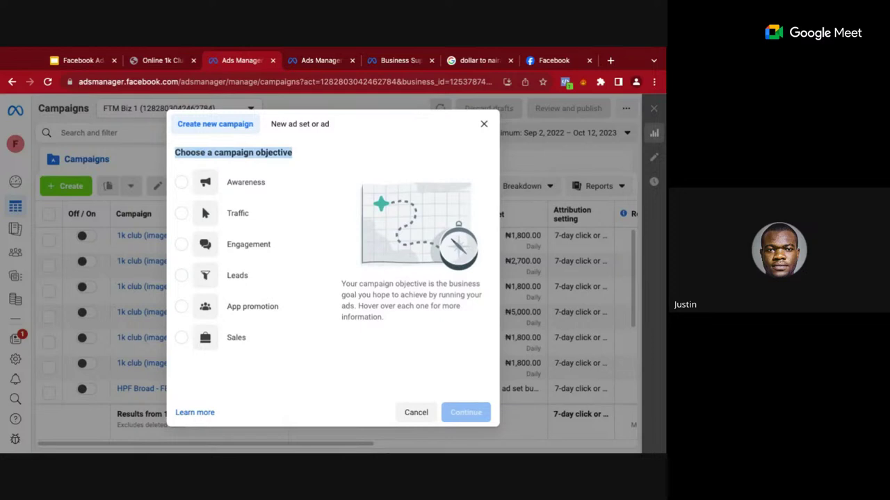
click(322, 151)
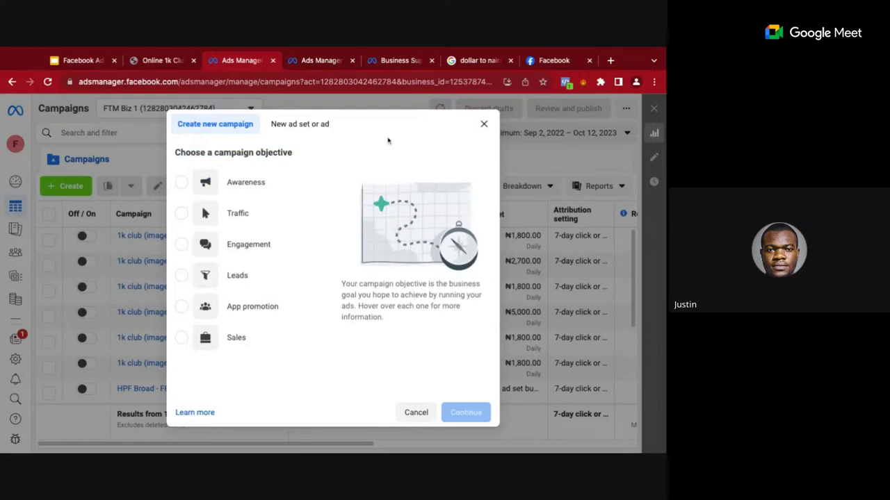
Select the Awareness objective and read its description and the explanations of reach, brand awareness, video views and store location awareness
mouse_move(185, 186)
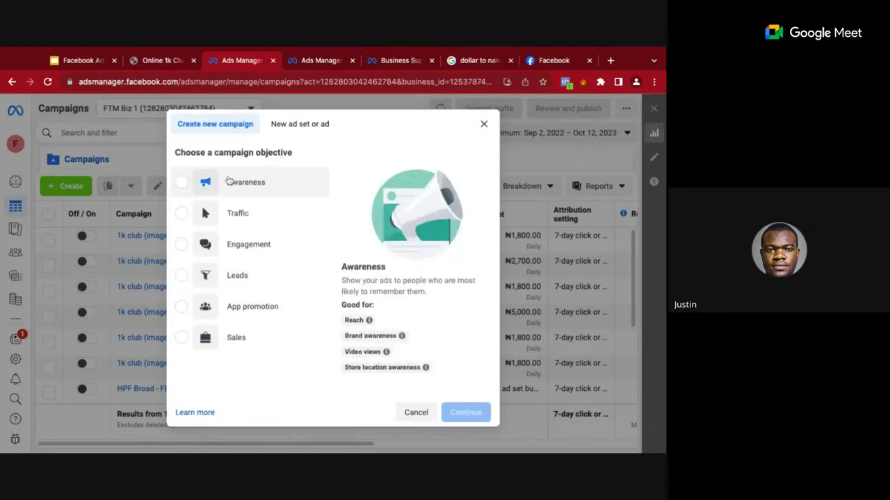
click(181, 181)
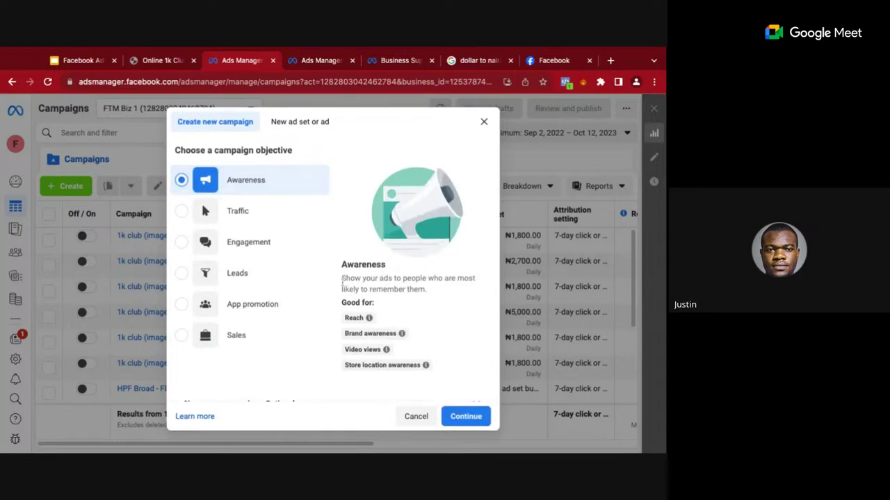
drag(341, 279, 426, 289)
drag(426, 290, 341, 279)
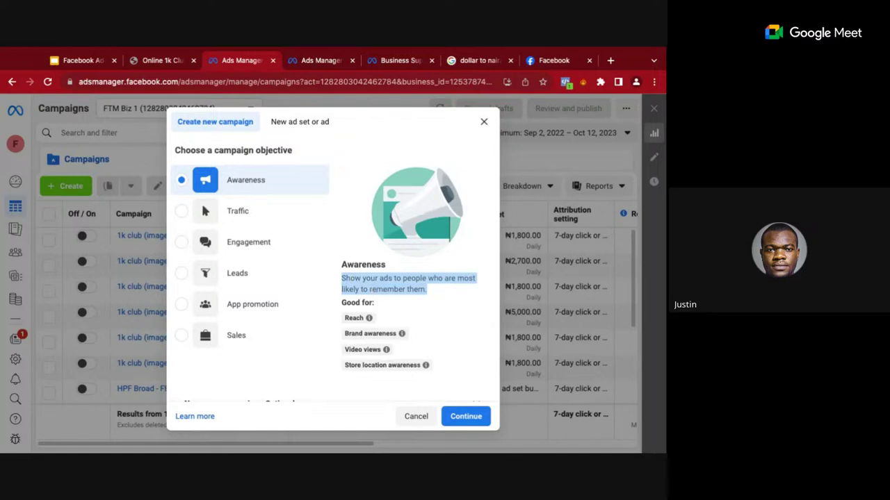
mouse_move(369, 319)
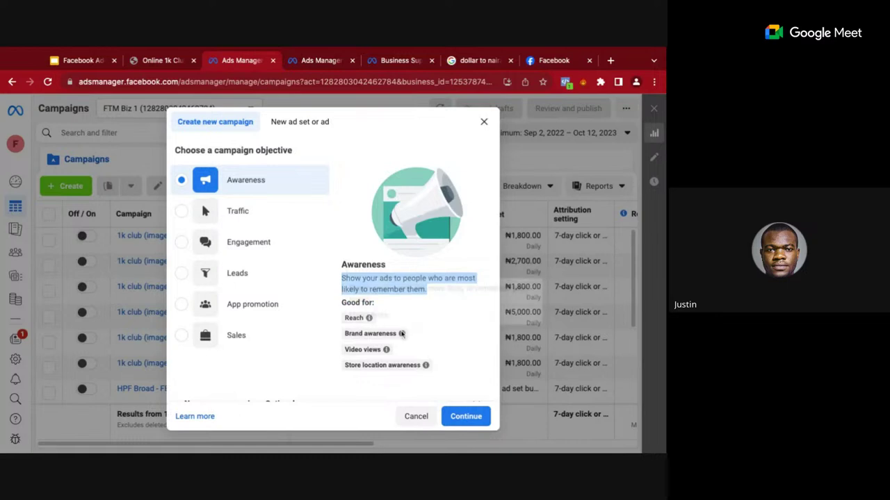
mouse_move(402, 334)
mouse_move(386, 350)
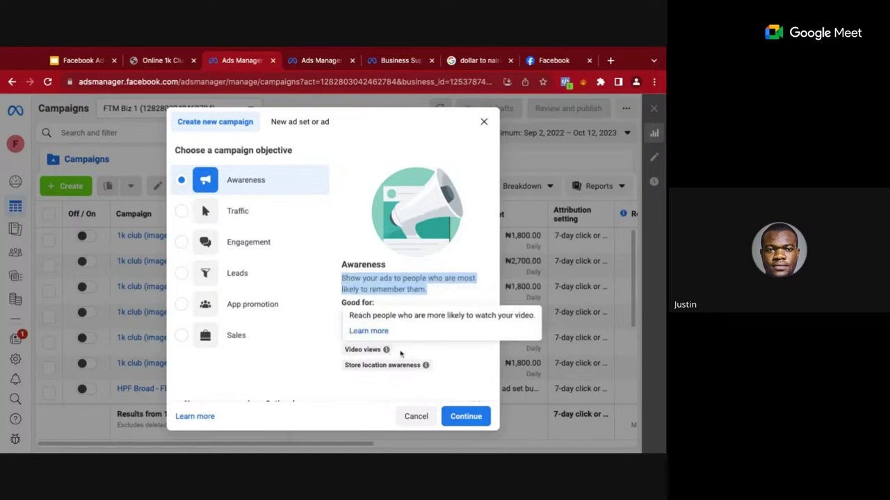
mouse_move(425, 367)
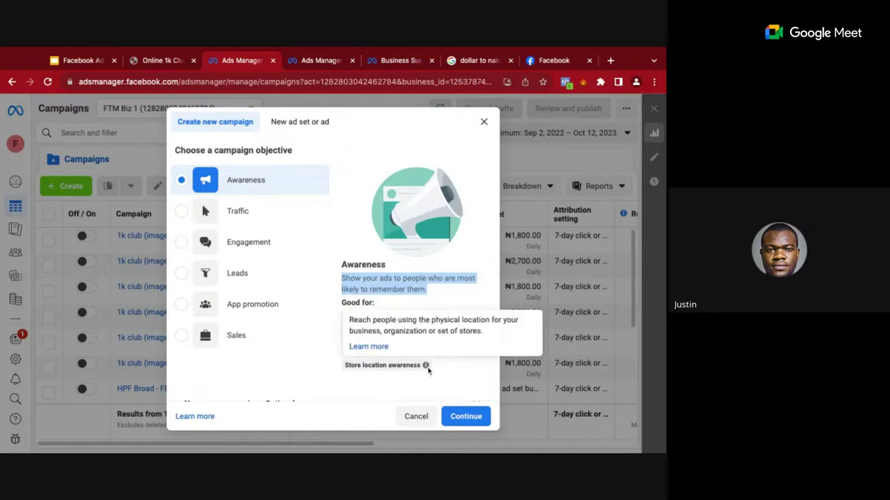
click(447, 379)
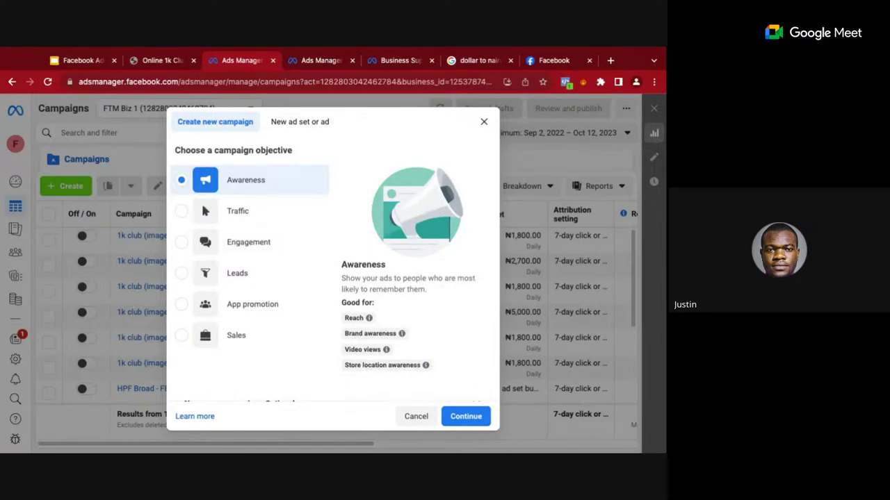
Go through the Traffic, Engagement and Leads objectives in turn, reading what each one is good for
click(238, 213)
scroll(373, 276, down, 1)
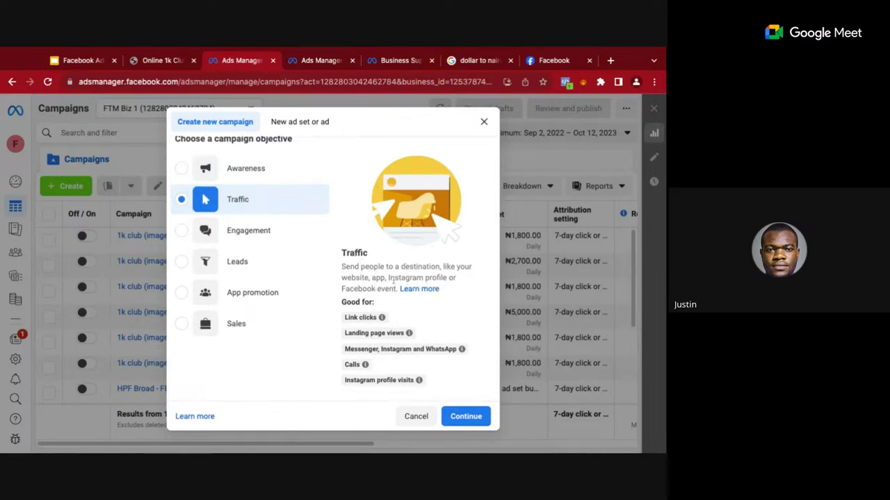
scroll(392, 280, down, 1)
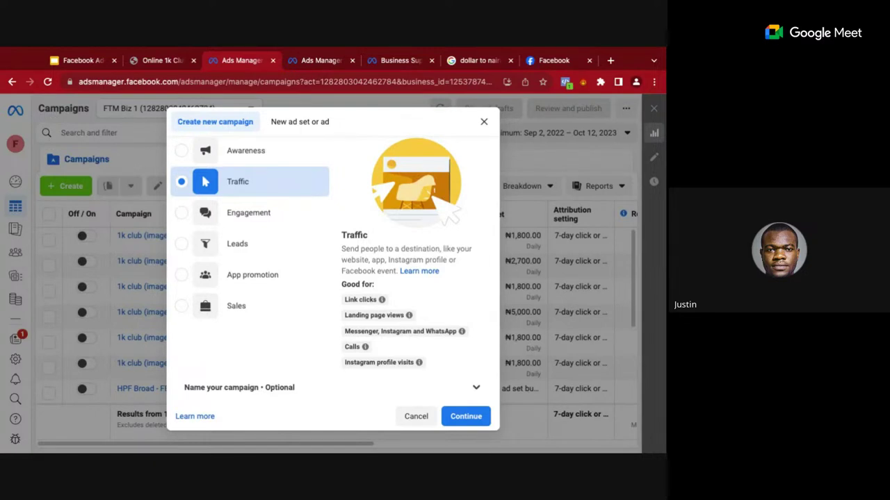
click(244, 217)
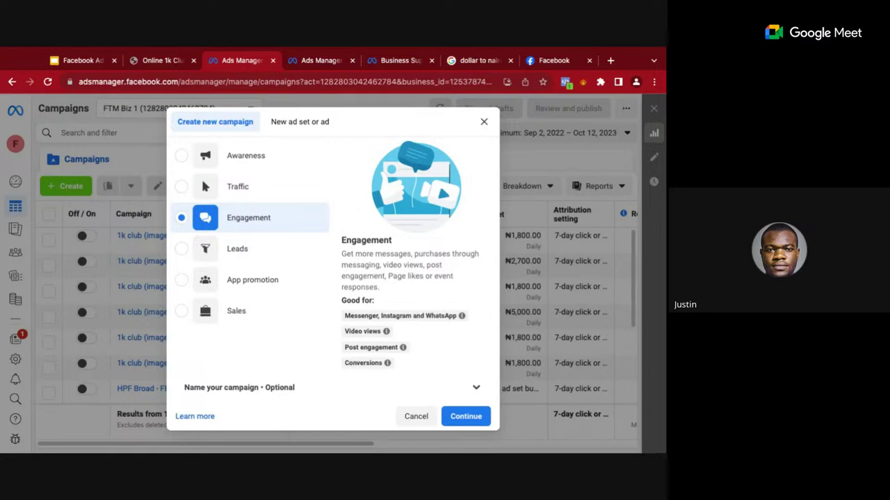
click(213, 259)
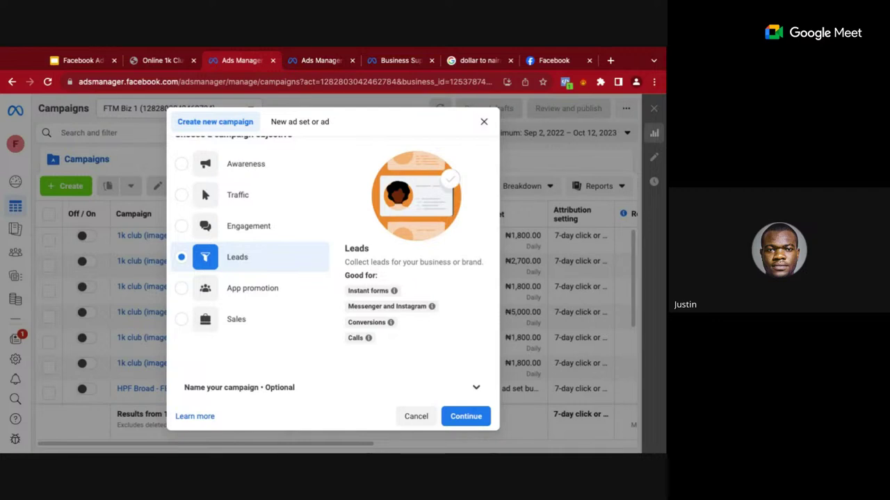
Review the App promotion and Sales objectives, and choose Leads as the campaign objective, checking its Messenger and Instagram explanation
click(260, 298)
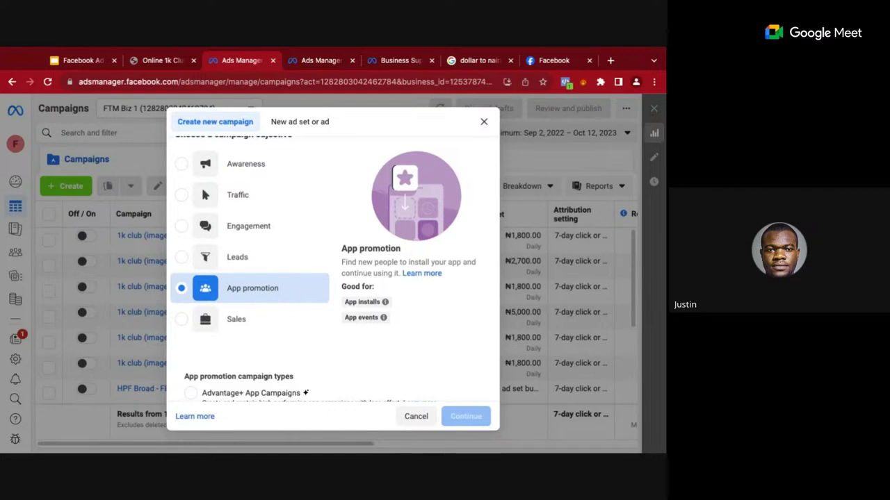
scroll(251, 312, down, 1)
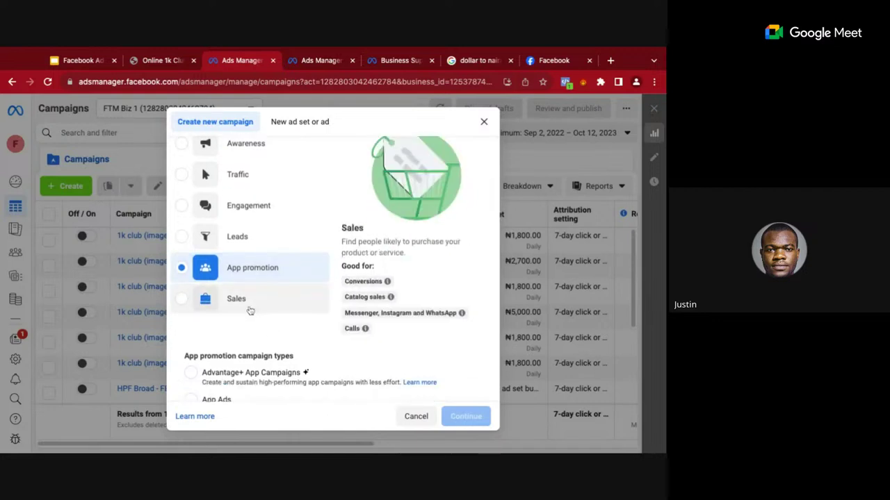
click(250, 310)
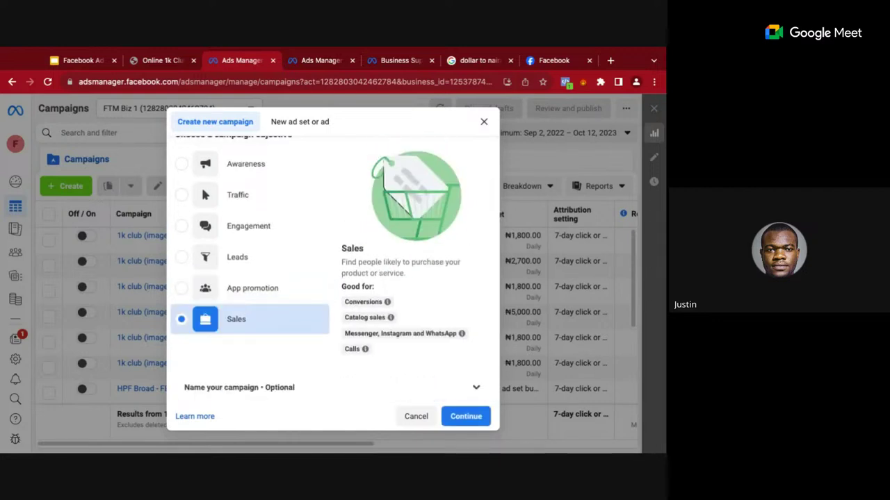
click(245, 259)
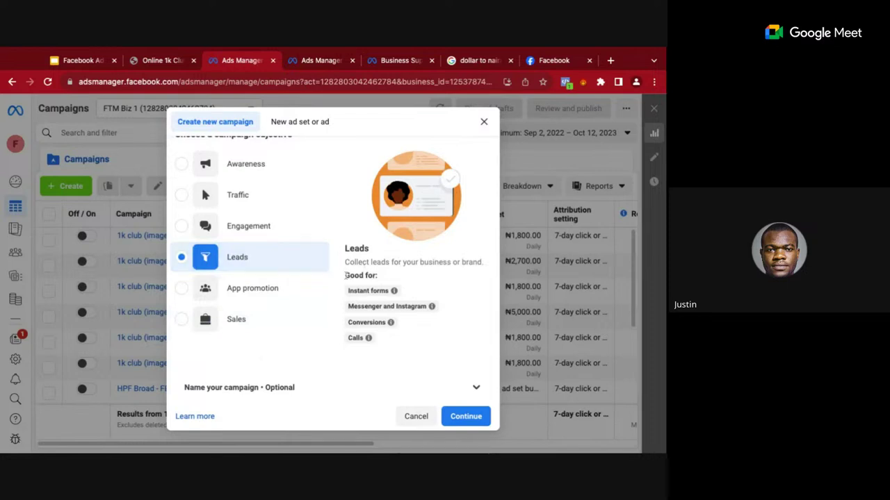
mouse_move(406, 309)
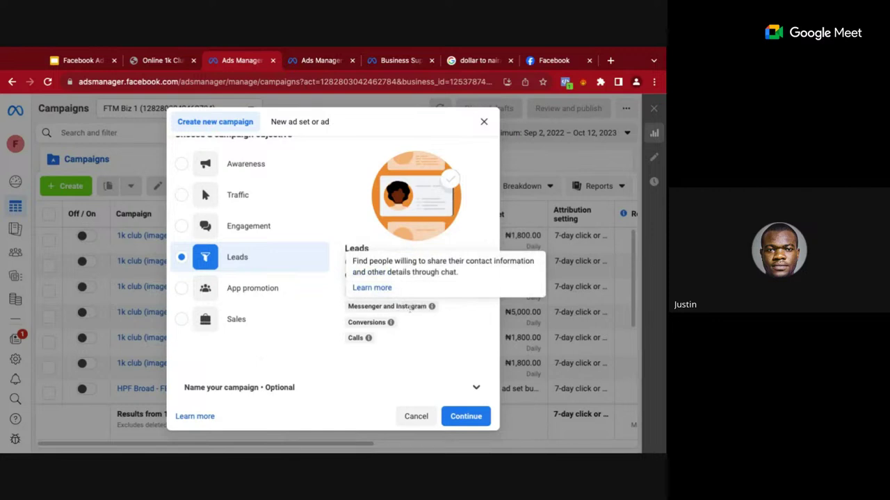
Read the Conversions and Calls explanations of the Leads objective and compare them with the Conversions explanation of the Sales objective
mouse_move(389, 323)
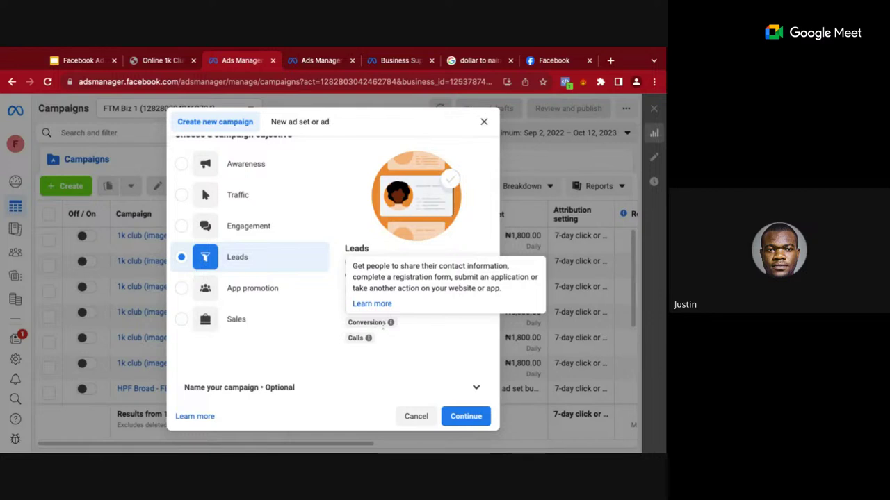
mouse_move(368, 338)
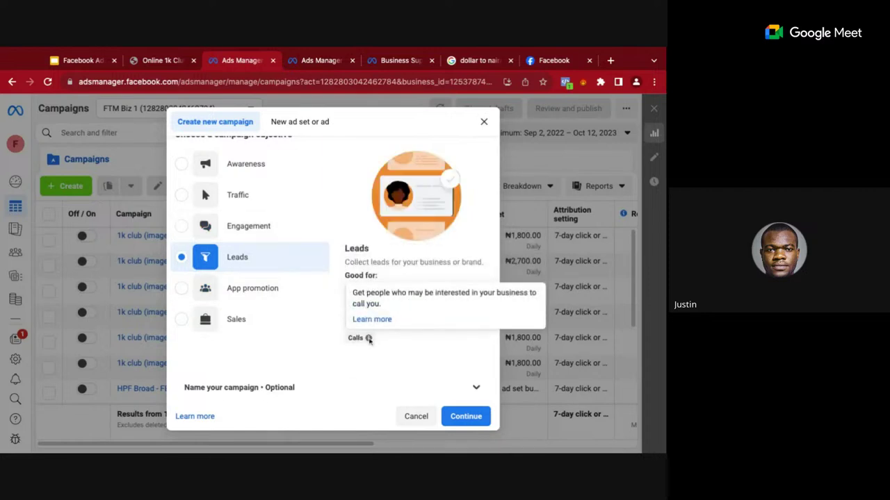
click(236, 316)
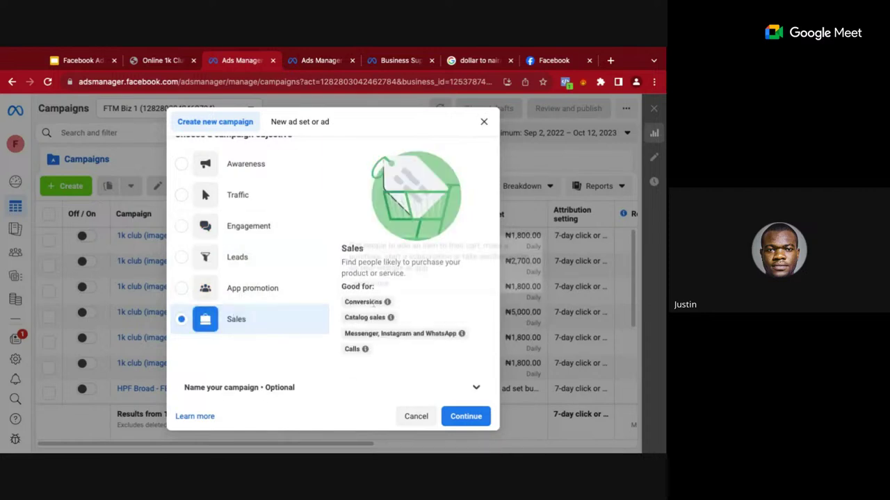
mouse_move(369, 305)
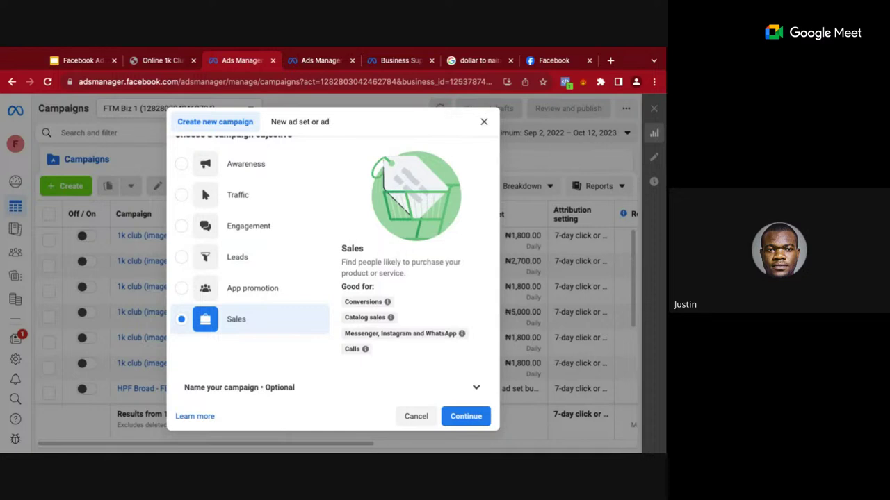
double_click(346, 247)
Choose Leads as the campaign objective and continue with the Manual leads campaign setup
click(228, 267)
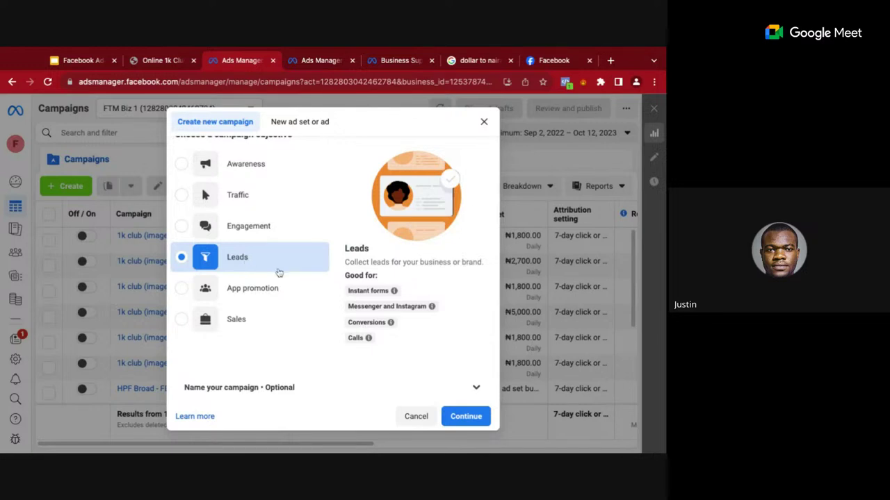
click(463, 420)
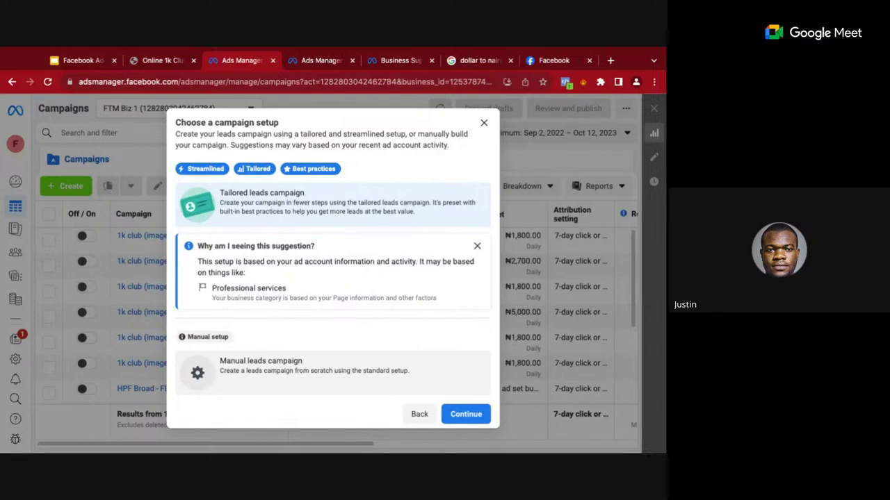
click(261, 369)
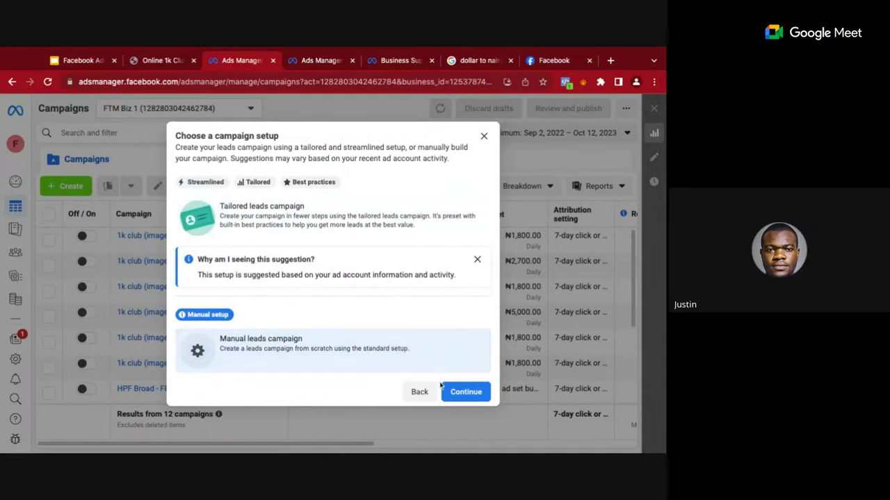
click(462, 393)
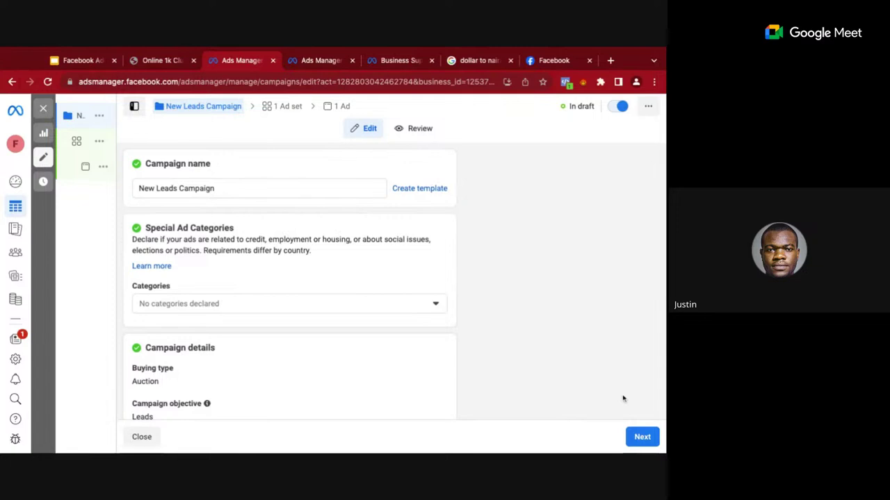
Rename the new leads campaign as "1kclub image 16 to 60"
double_click(294, 191)
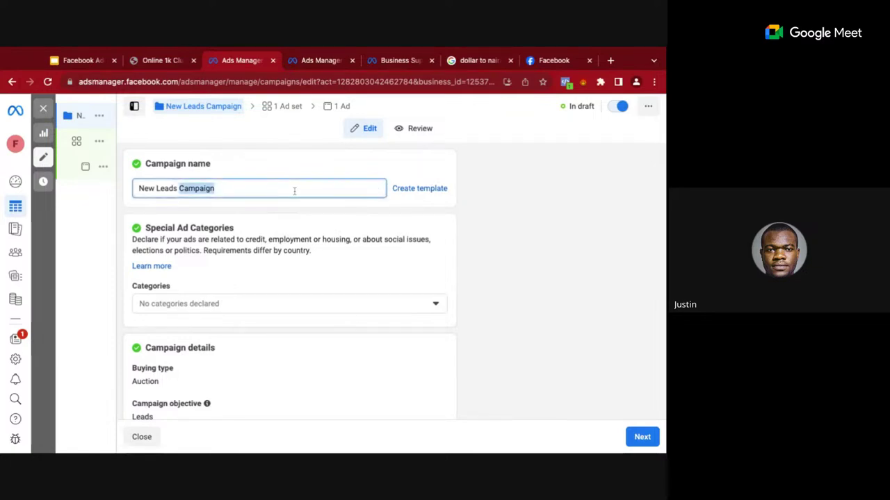
key(ctrl+a)
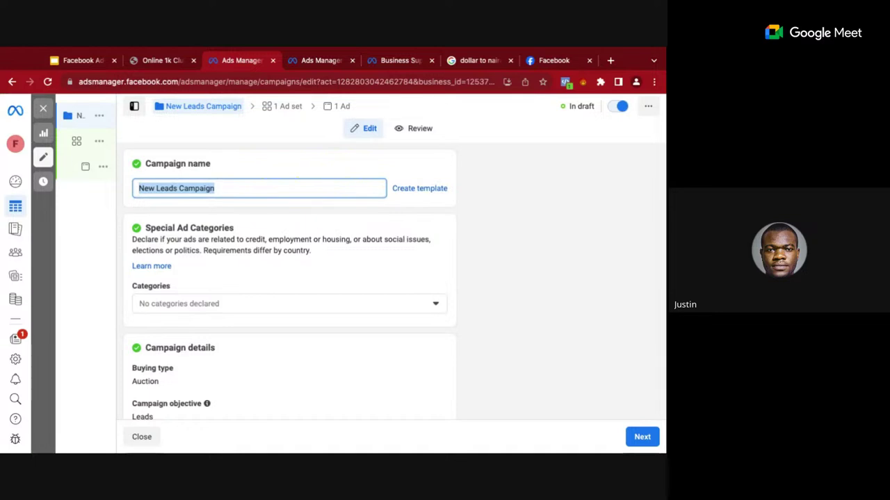
text(1kclu)
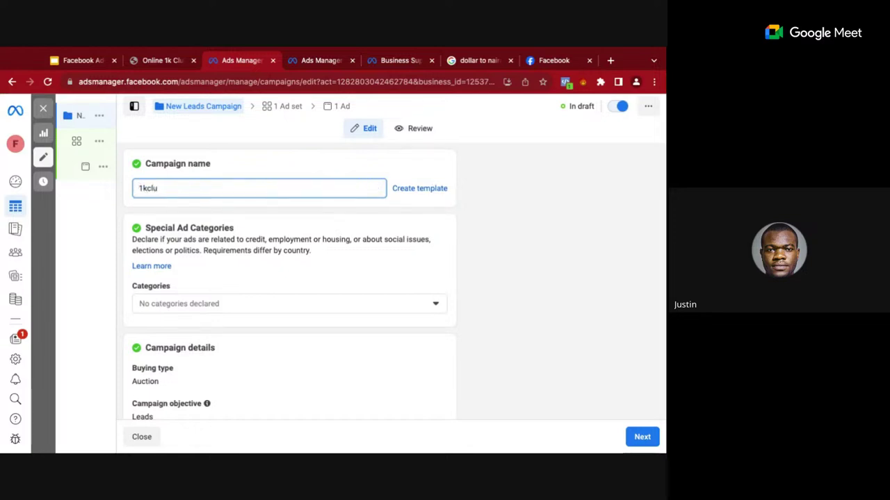
text(n)
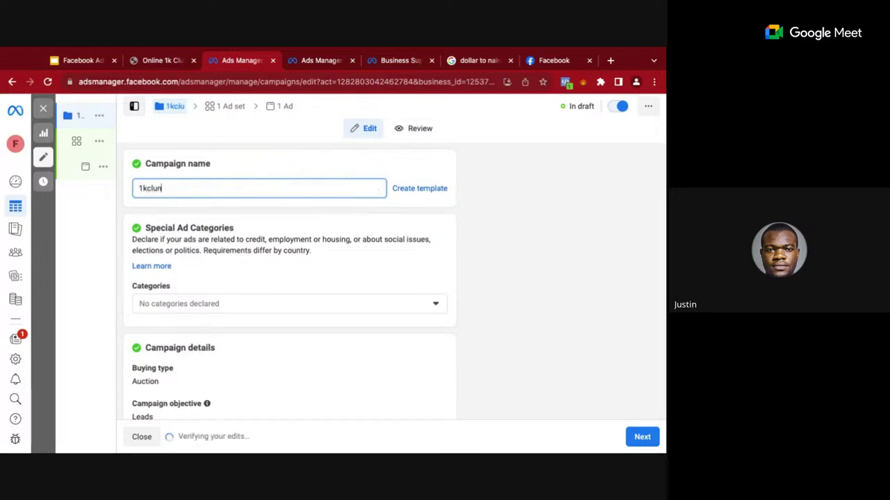
key(BackSpace)
text(b ()
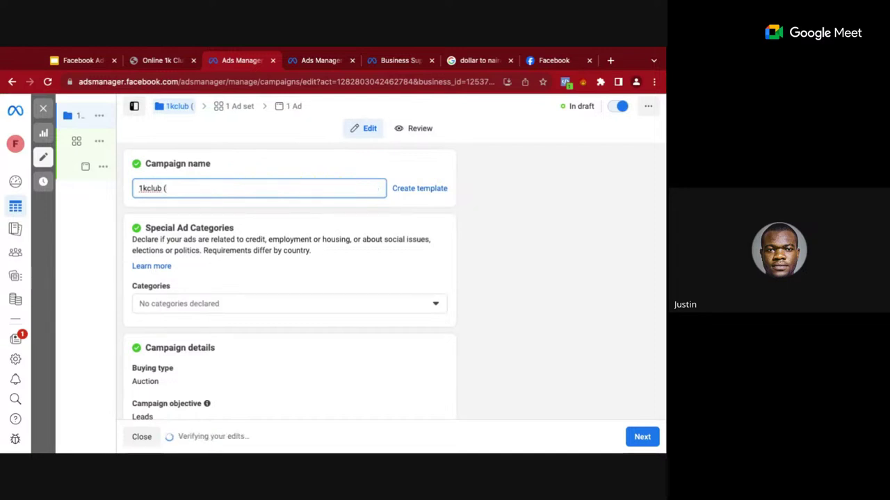
text(old age)
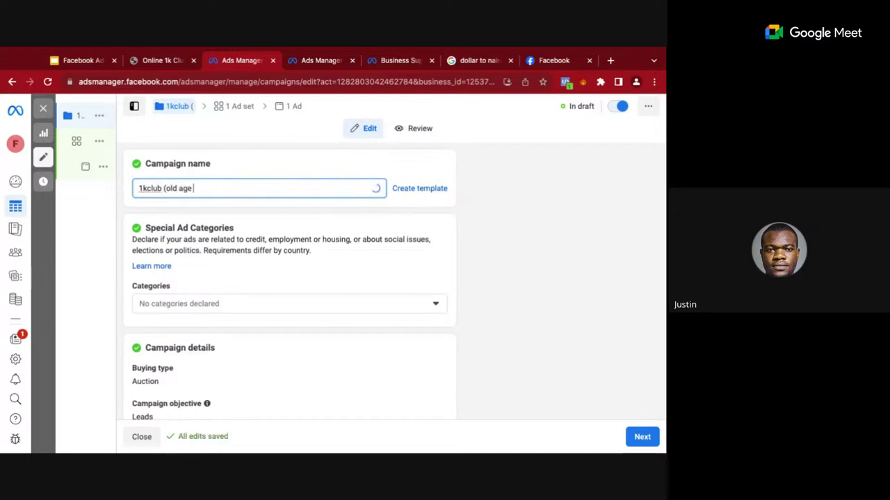
key(BackSpace)
key(BackSpace)
key(BackSpace)
key(BackSpace)
key(BackSpace)
key(BackSpace)
key(BackSpace)
key(BackSpace)
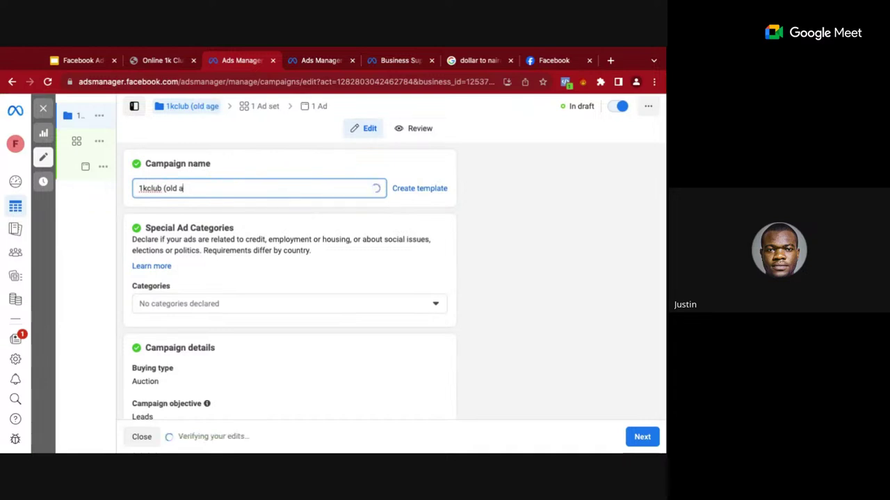
text(image )
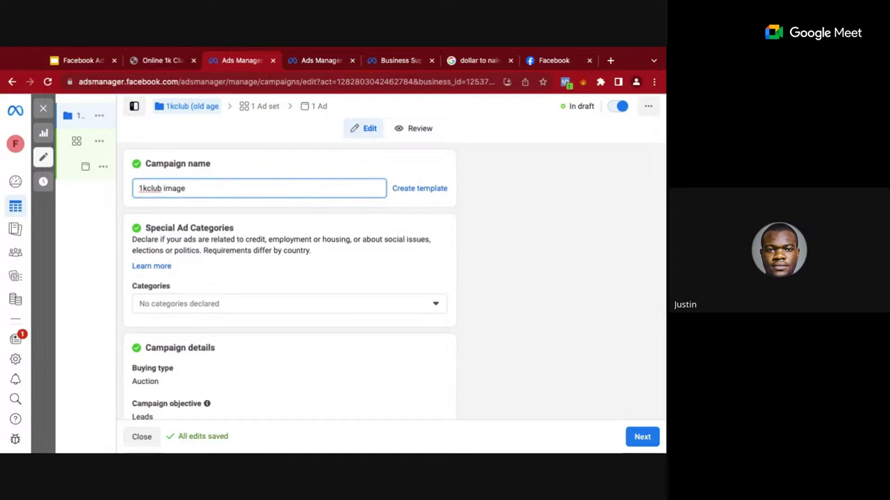
text(16 to 60)
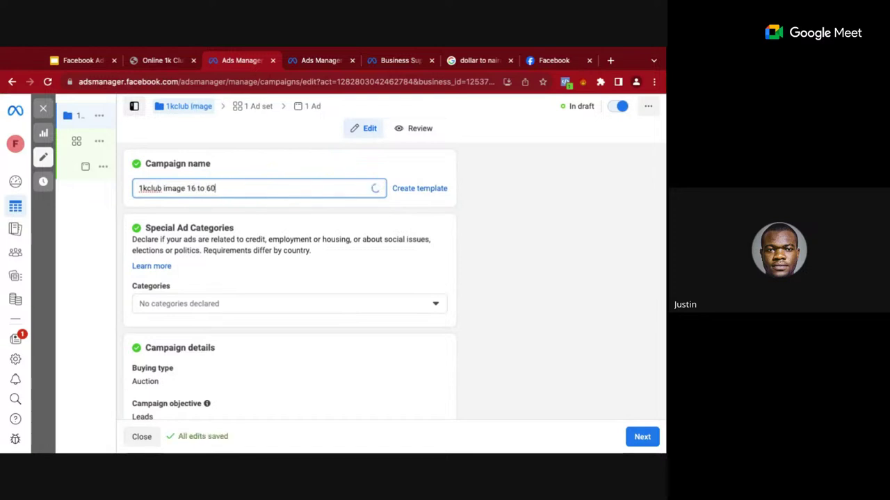
key(BackSpace)
text(0)
key(BackSpace)
key(BackSpace)
text(60)
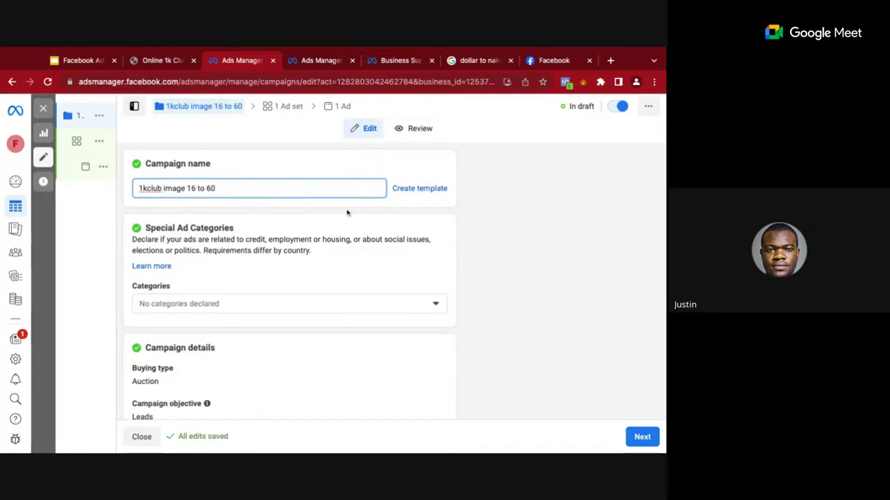
click(347, 214)
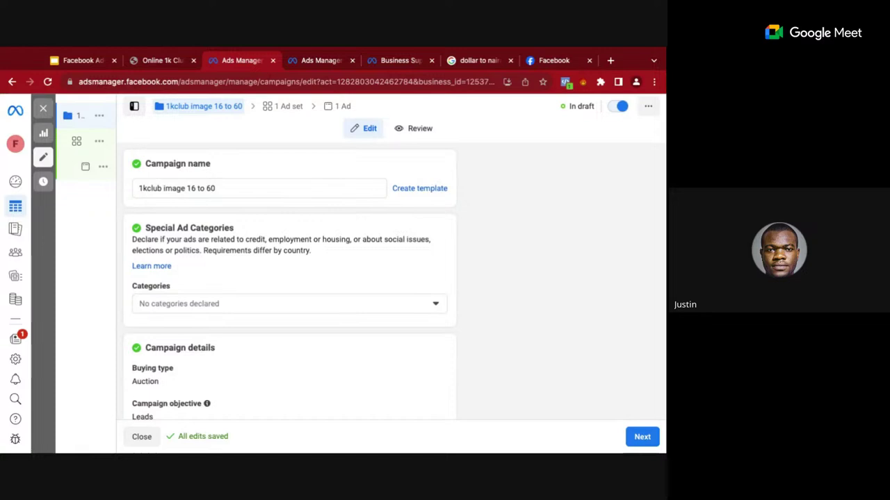
Highlight the "image 16 to 60" part of the campaign name to examine how the name describes the ad
click(225, 188)
key(shift+Left)
key(shift+Left)
key(shift+Left)
key(shift+Left)
key(shift+Left)
key(shift+Left)
key(shift+Left)
key(shift+Left)
key(shift+Left)
key(shift+Left)
key(shift+Left)
key(shift+Left)
key(shift+Left)
key(shift+Left)
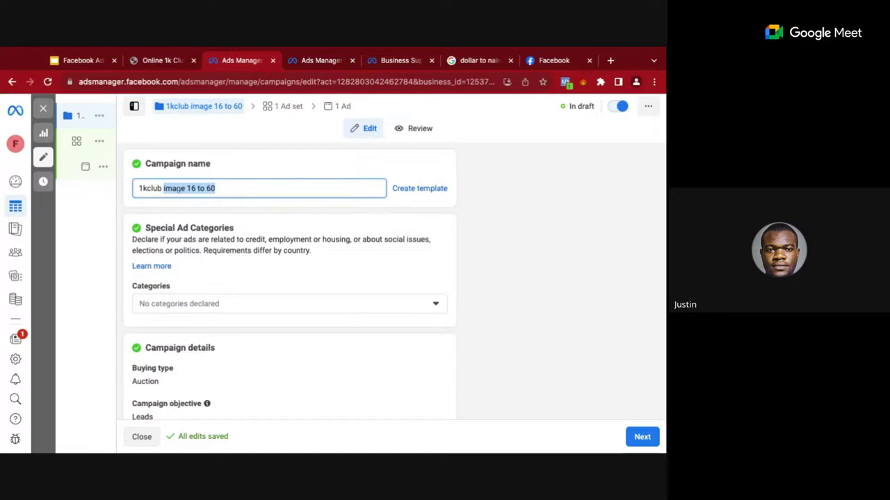
click(246, 201)
click(238, 187)
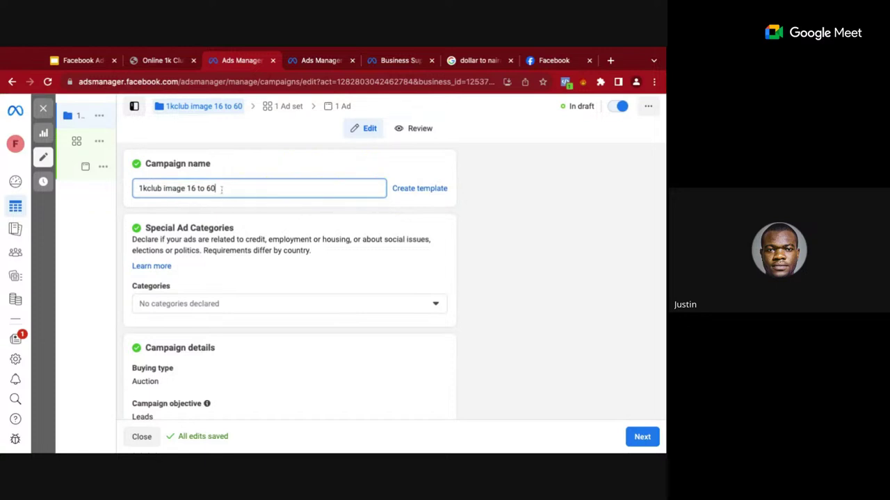
key(shift+alt+Left)
key(shift+alt+Left)
key(shift+alt+Left)
key(shift+alt+Left)
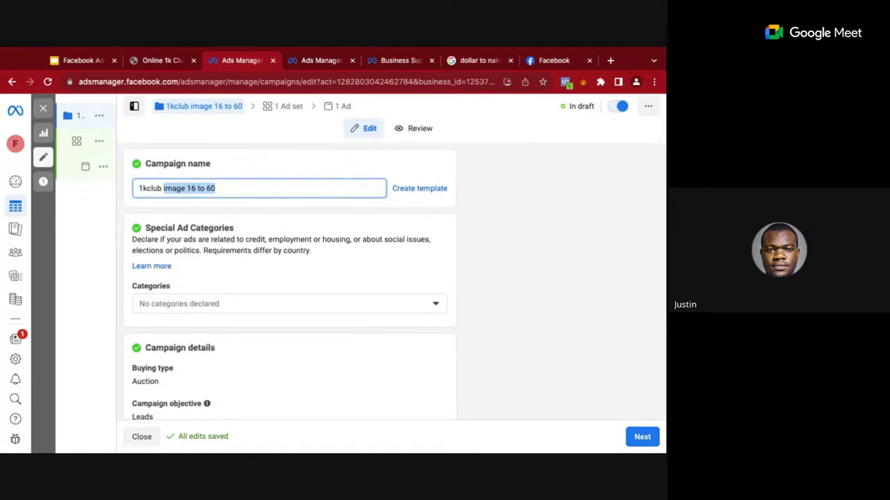
click(510, 237)
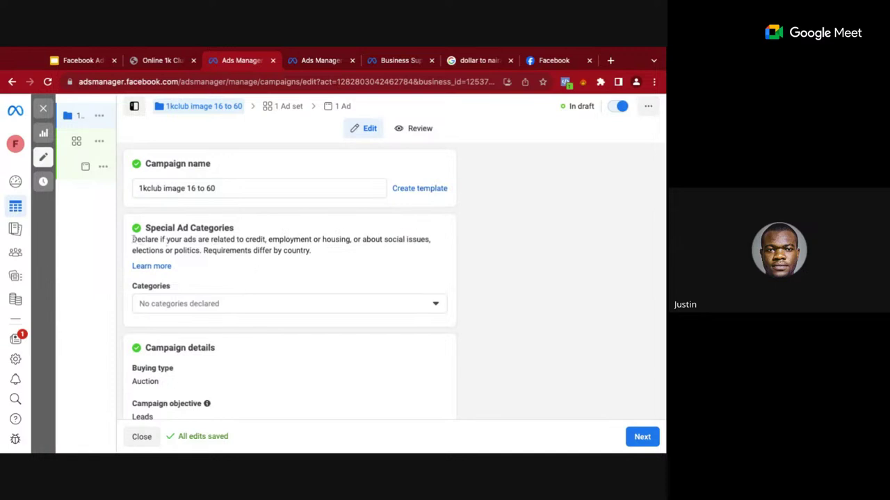
Read the Special Ad Categories declaration and the campaign details with the buying type and objective
drag(133, 239, 202, 250)
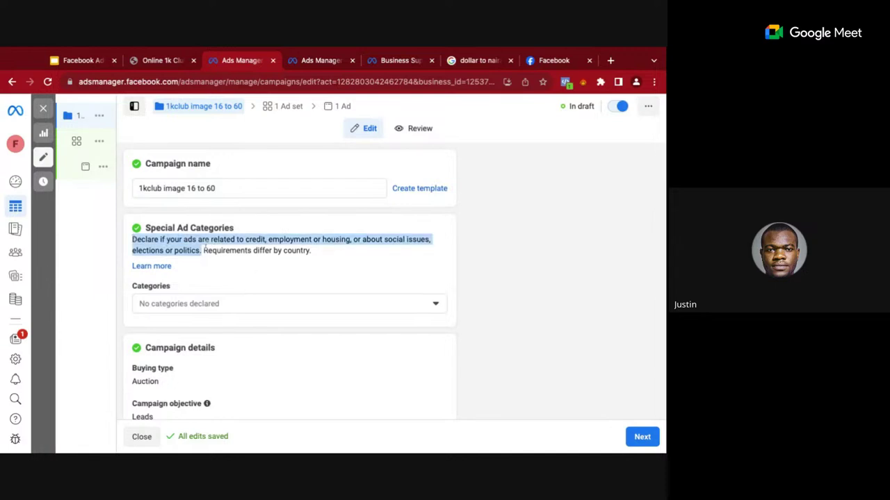
click(301, 238)
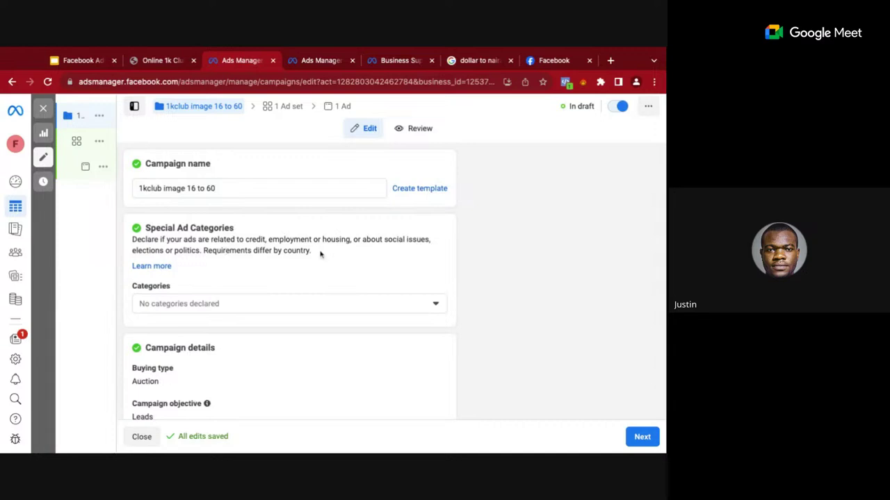
drag(320, 255, 321, 254)
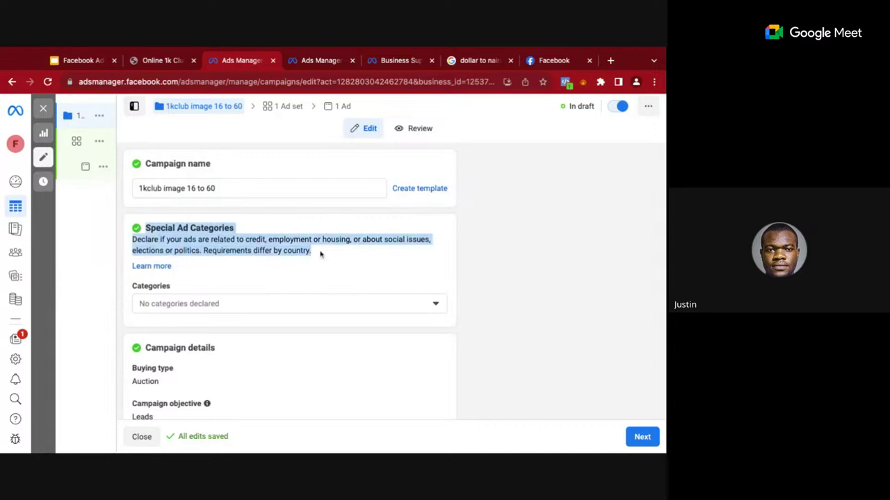
click(369, 255)
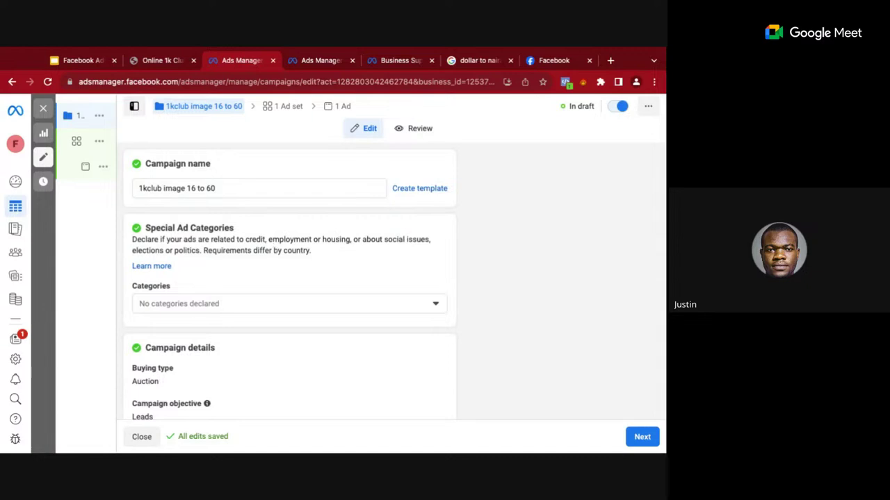
scroll(172, 256, down, 3)
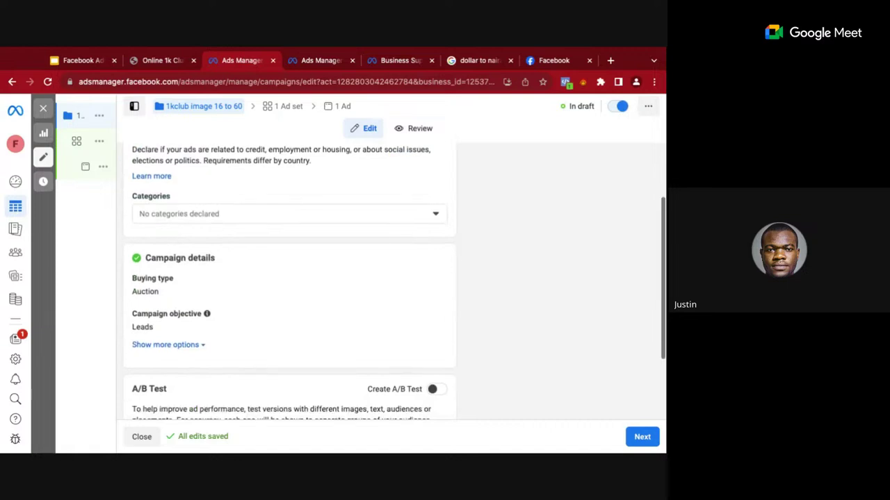
triple_click(156, 258)
click(278, 264)
scroll(278, 264, down, 1)
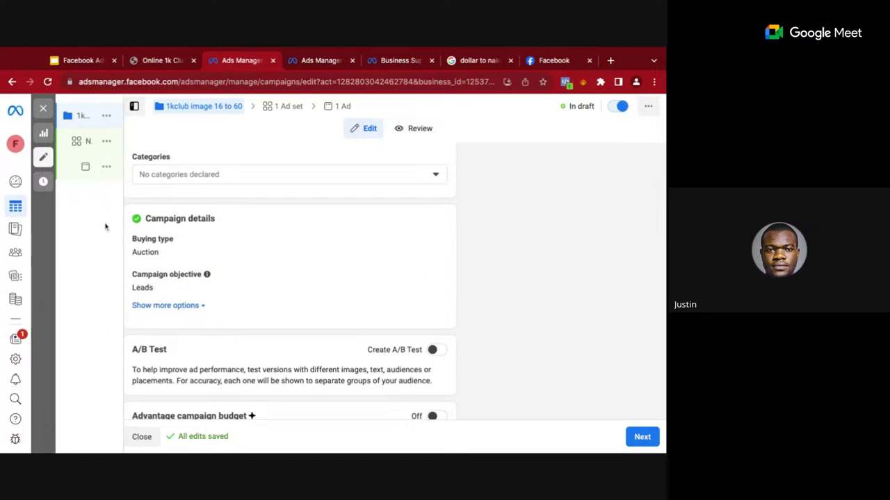
mouse_move(140, 252)
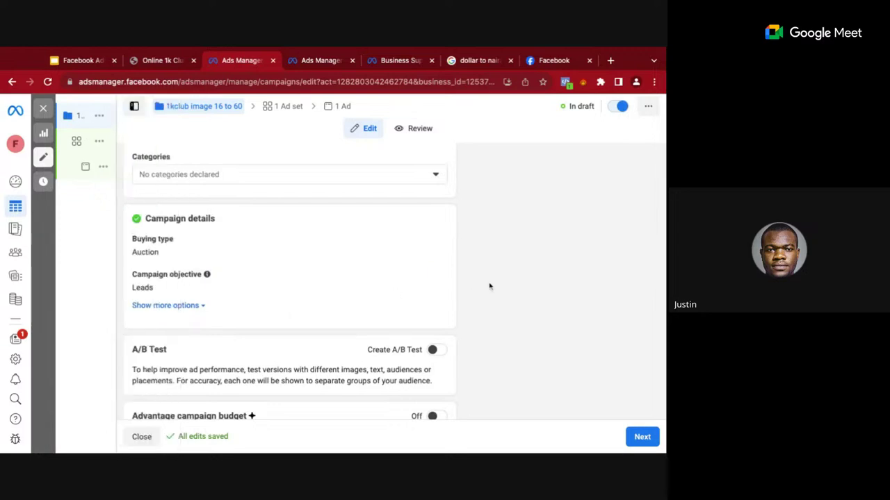
Turn on Advantage campaign budget and bring its campaign budget and bid strategy settings into view
scroll(489, 286, down, 1)
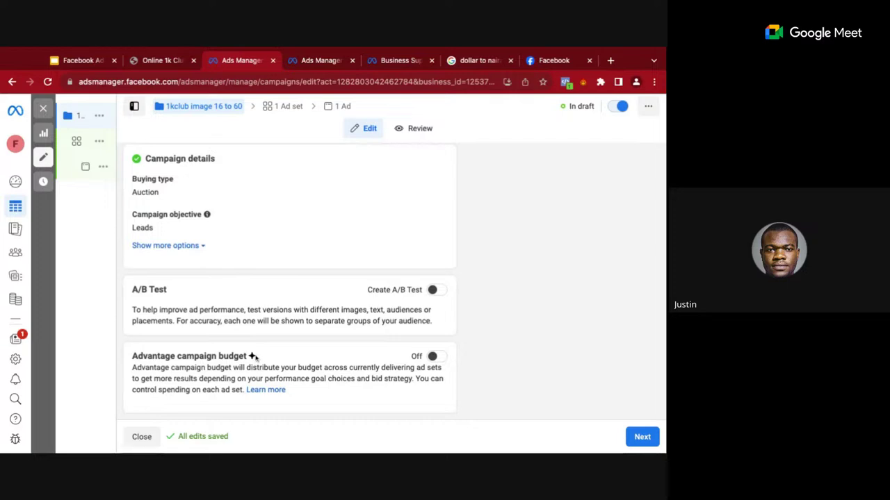
mouse_move(249, 358)
drag(252, 356, 131, 357)
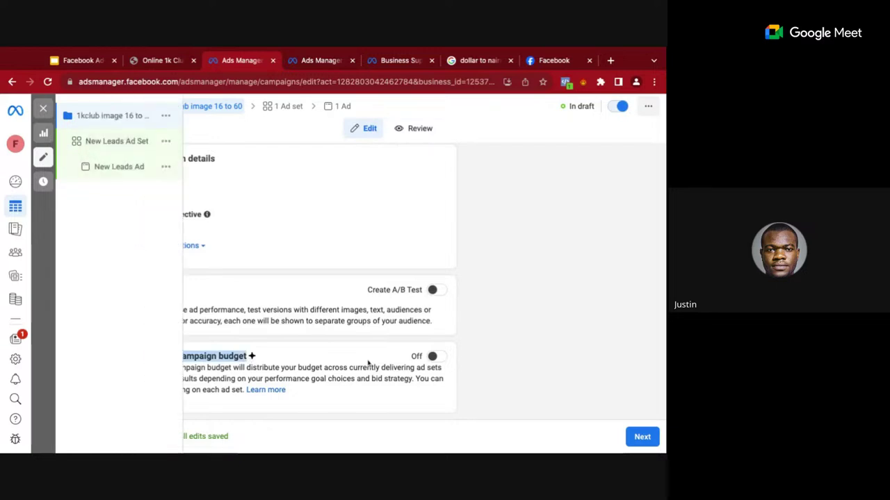
click(435, 357)
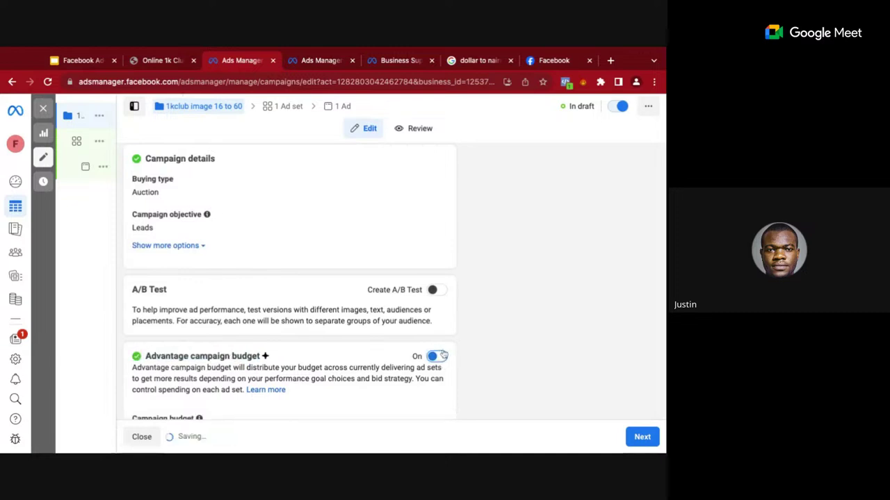
scroll(469, 318, down, 1)
scroll(464, 310, down, 1)
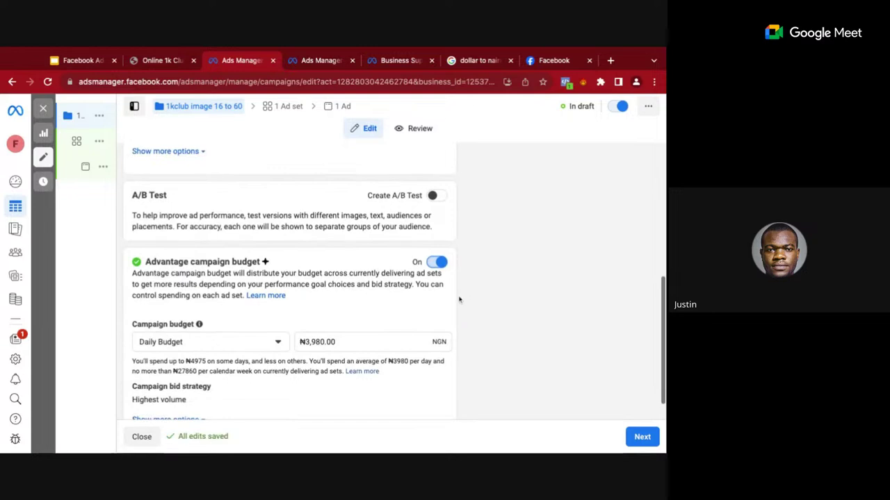
scroll(390, 271, down, 1)
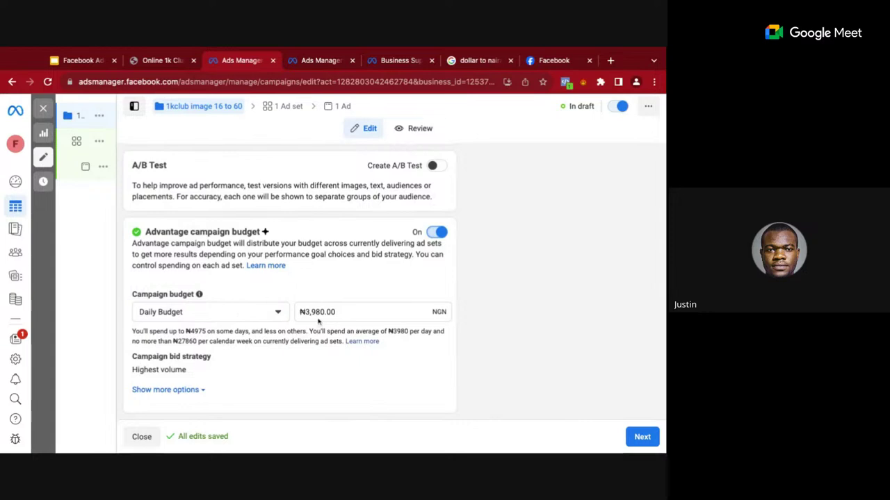
Switch the campaign budget type to Lifetime Budget and set the amount to ₦14,000
click(270, 314)
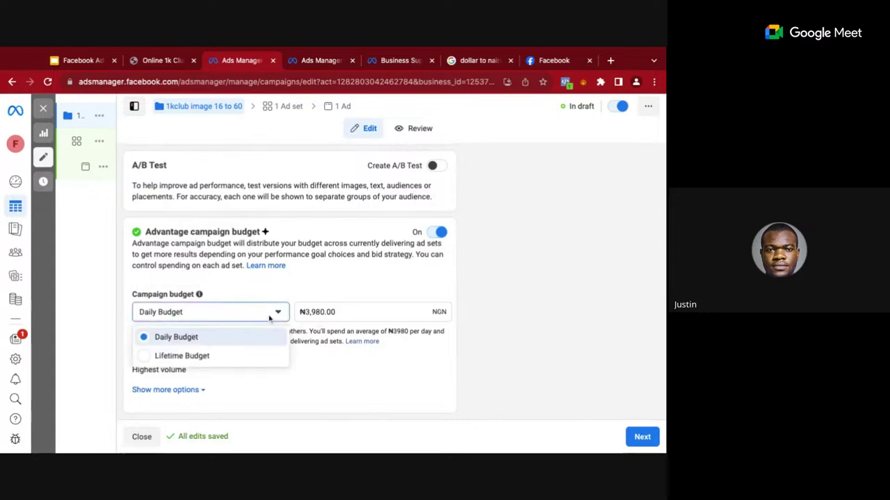
click(270, 314)
click(269, 314)
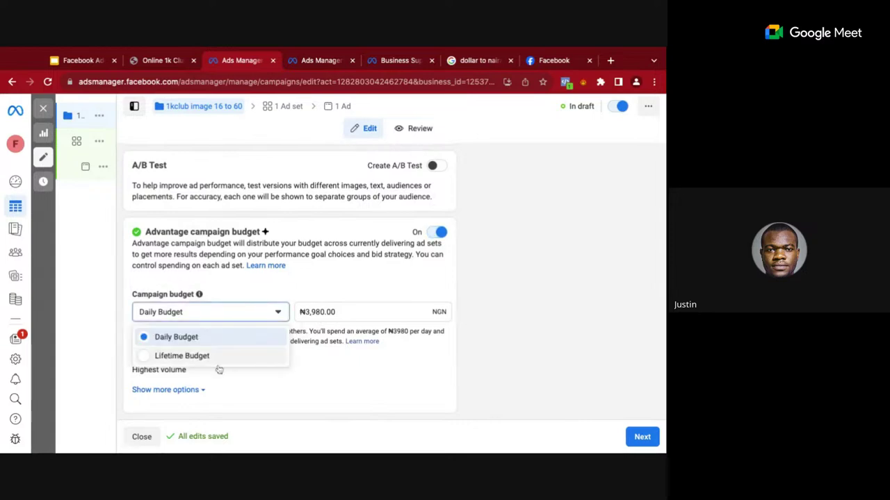
click(249, 313)
click(176, 314)
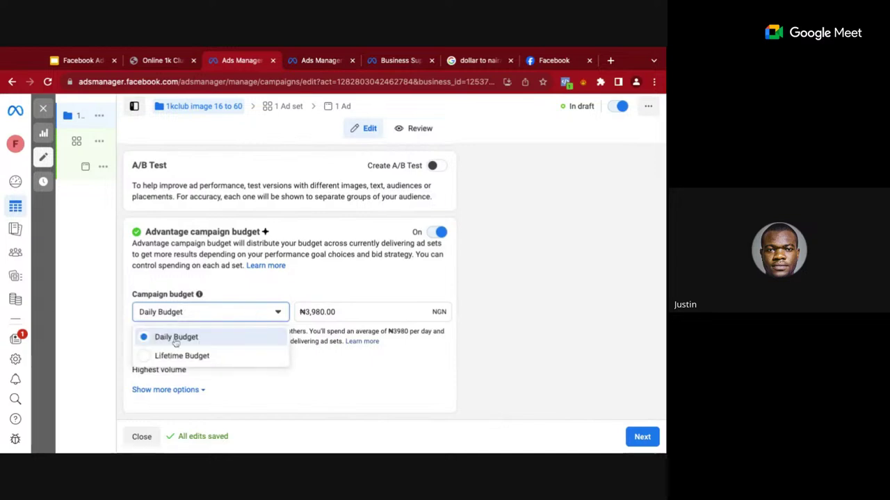
click(168, 357)
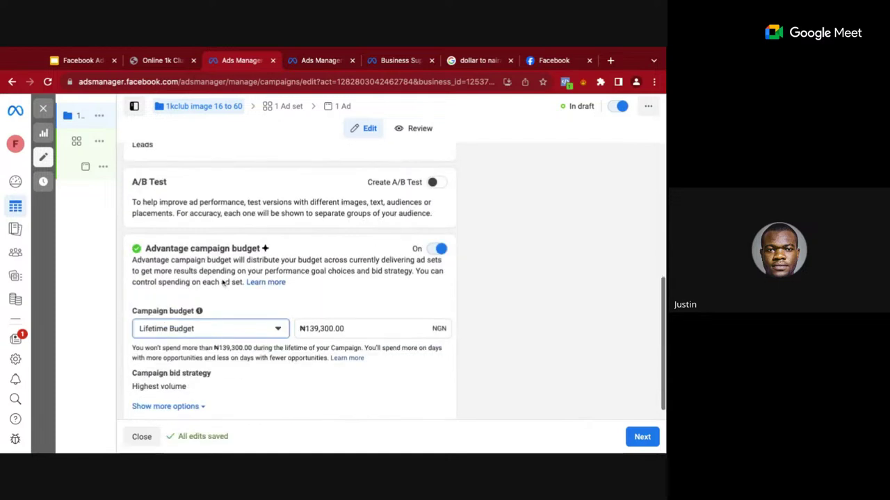
click(381, 313)
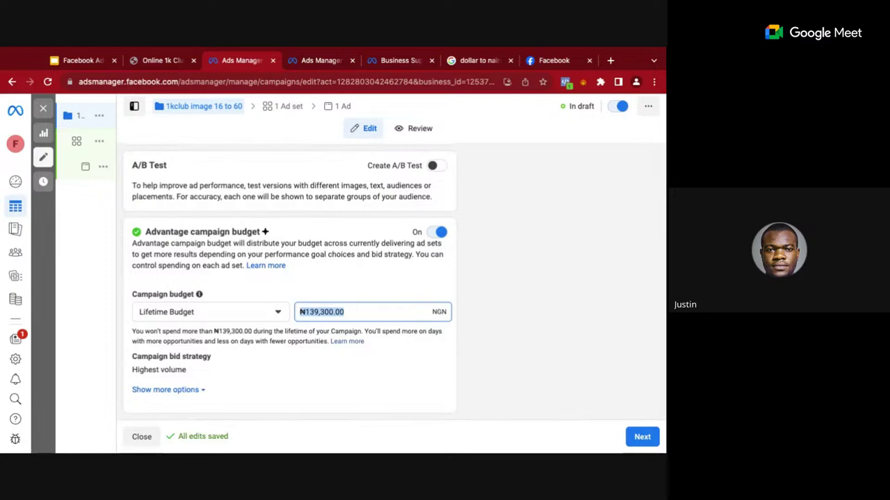
text(140000)
key(BackSpace)
click(524, 326)
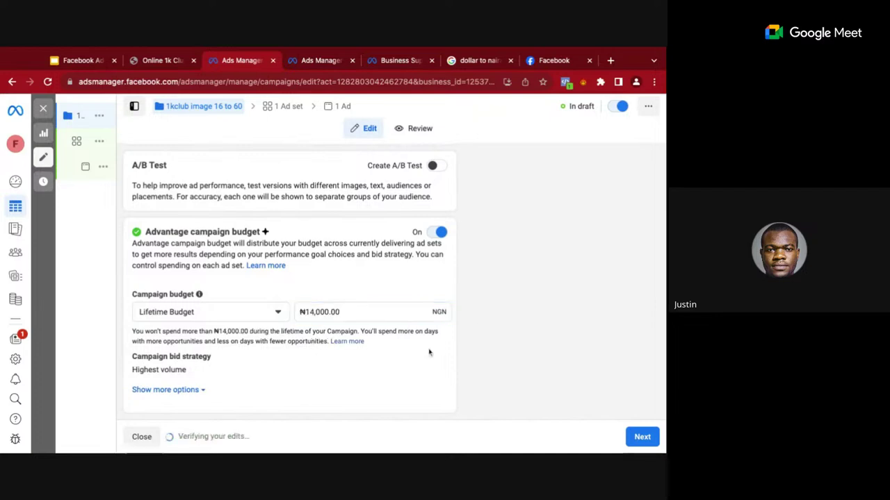
Switch the campaign budget type to Daily Budget and set the amount to ₦2,000
click(241, 312)
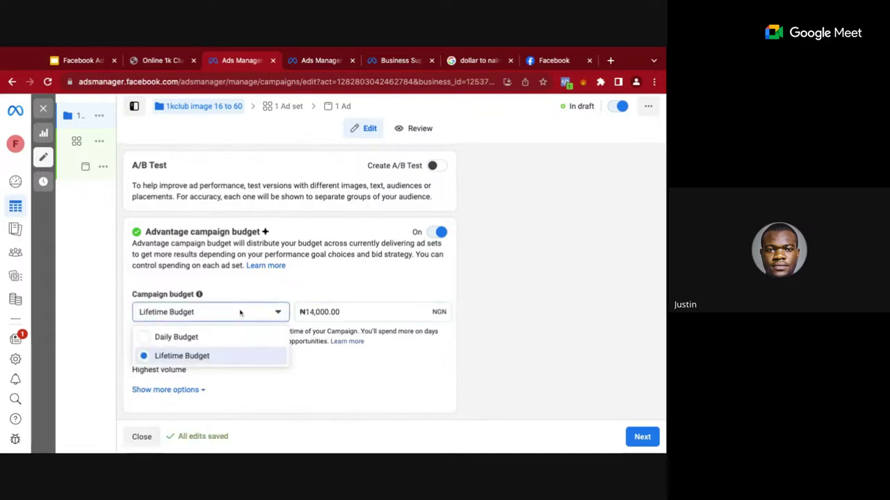
click(240, 312)
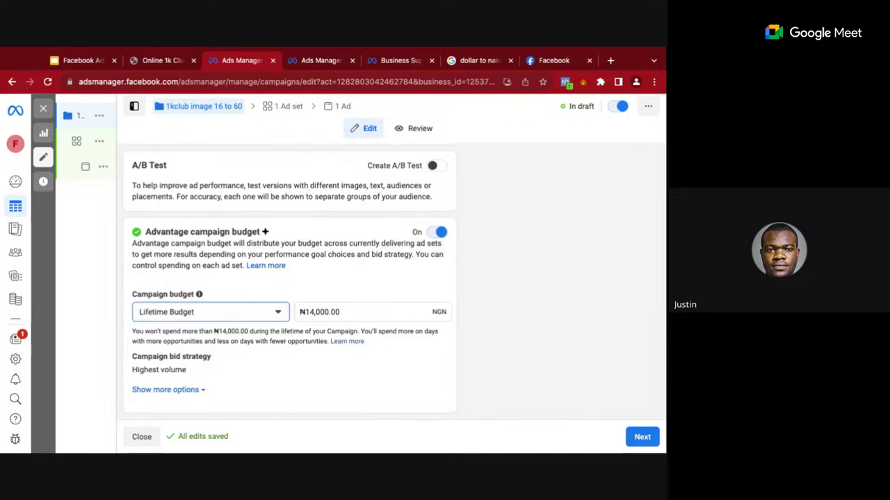
click(209, 312)
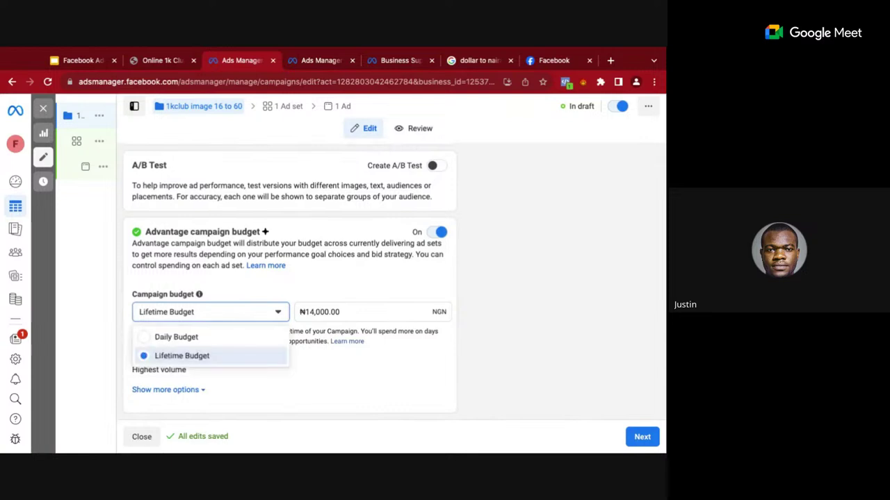
click(226, 339)
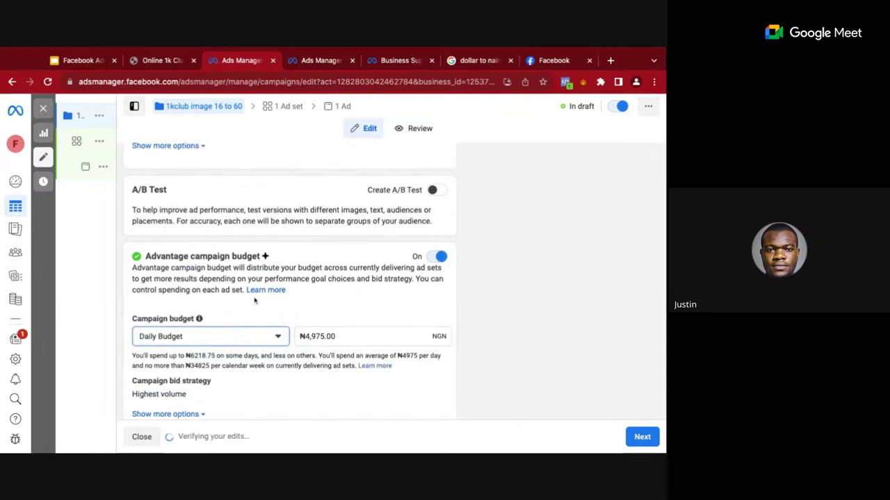
scroll(242, 306, down, 1)
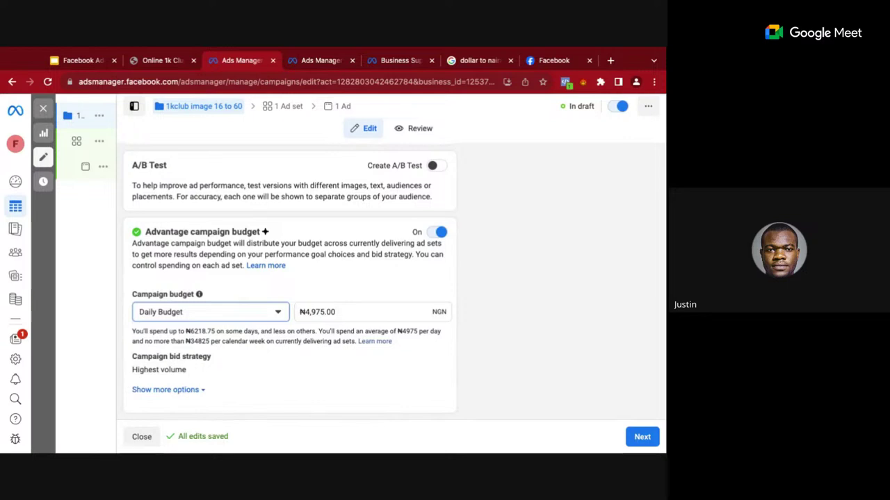
key(Tab)
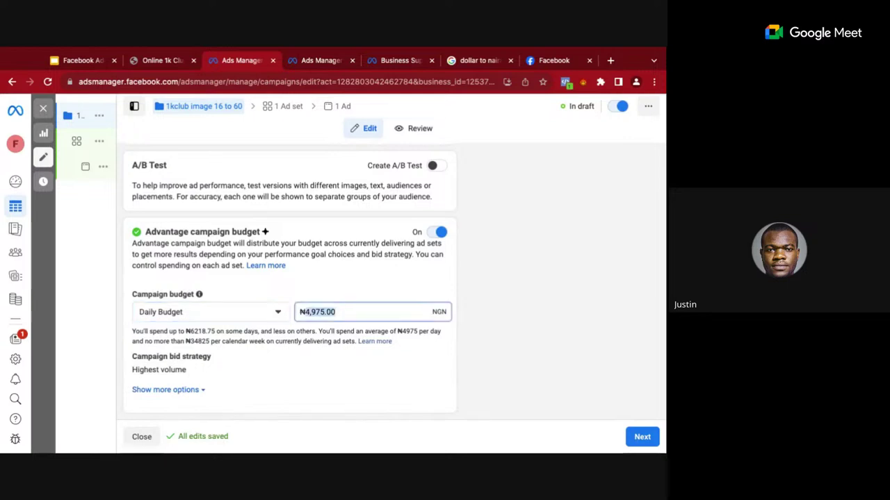
key(Right)
click(382, 284)
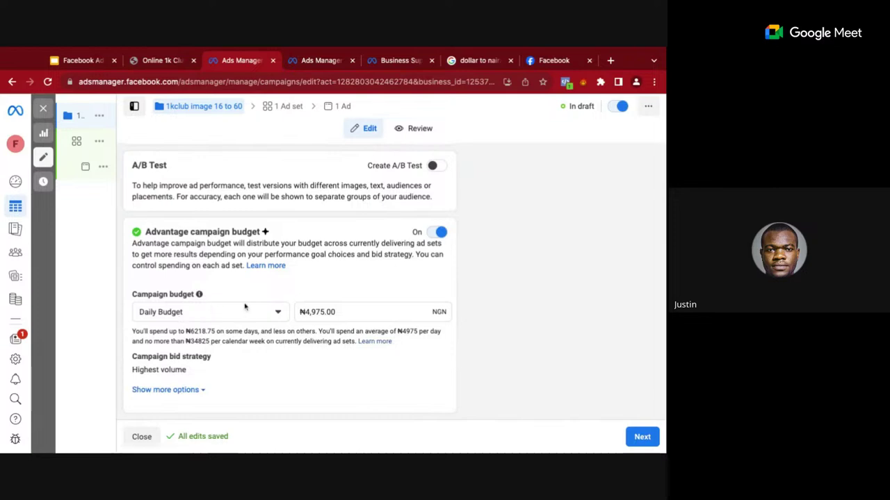
click(369, 308)
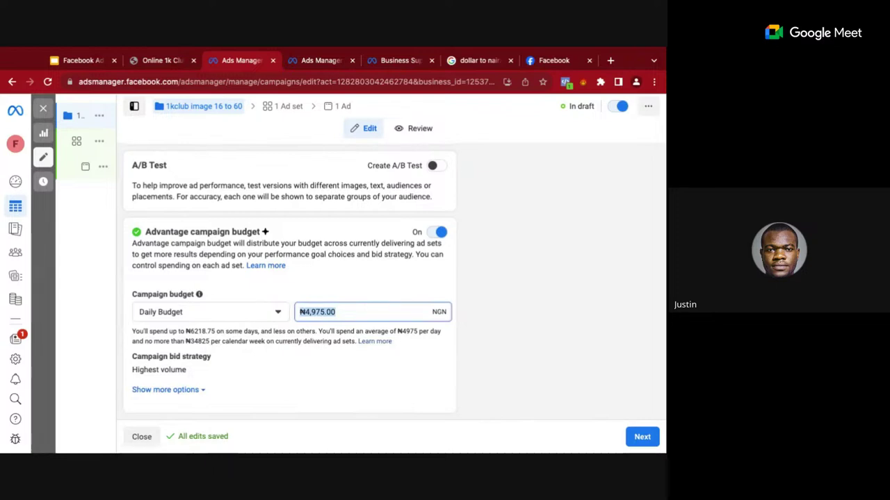
text(2000)
click(518, 371)
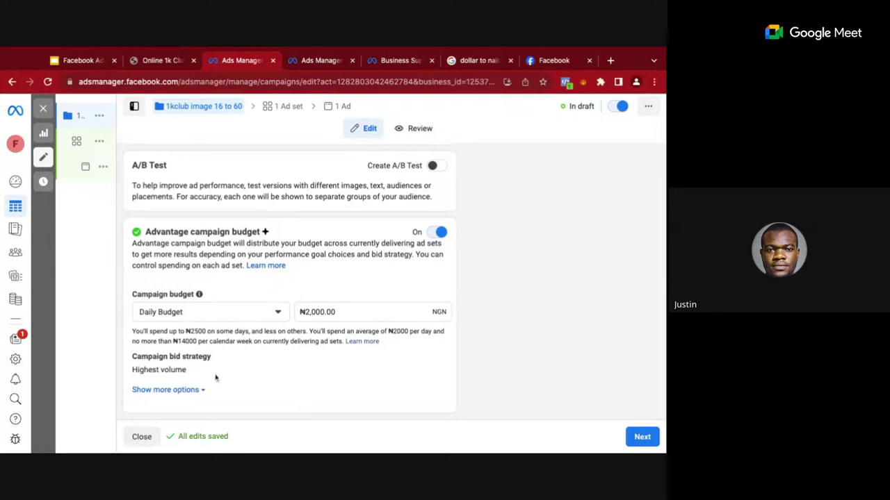
Examine the Daily Budget and Lifetime Budget choices for the campaign budget without changing the selection
mouse_move(216, 356)
scroll(464, 327, up, 1)
scroll(464, 328, down, 1)
click(217, 318)
click(216, 318)
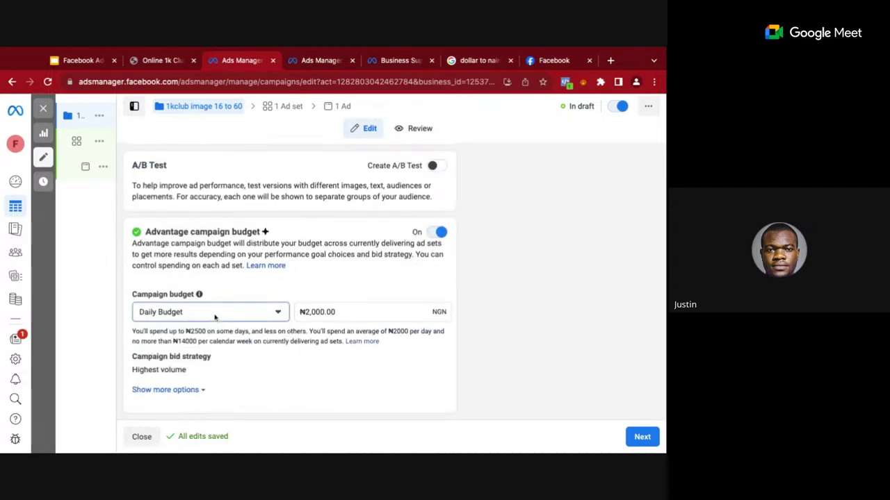
click(200, 318)
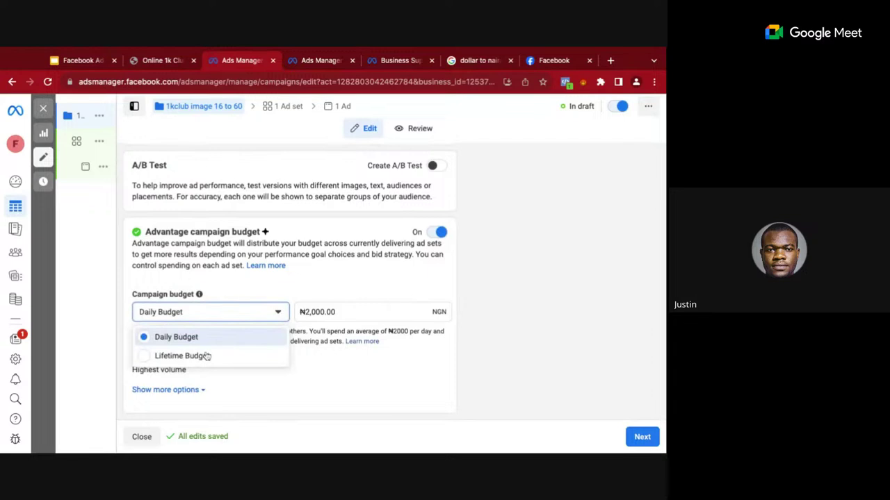
click(255, 297)
click(227, 313)
click(226, 315)
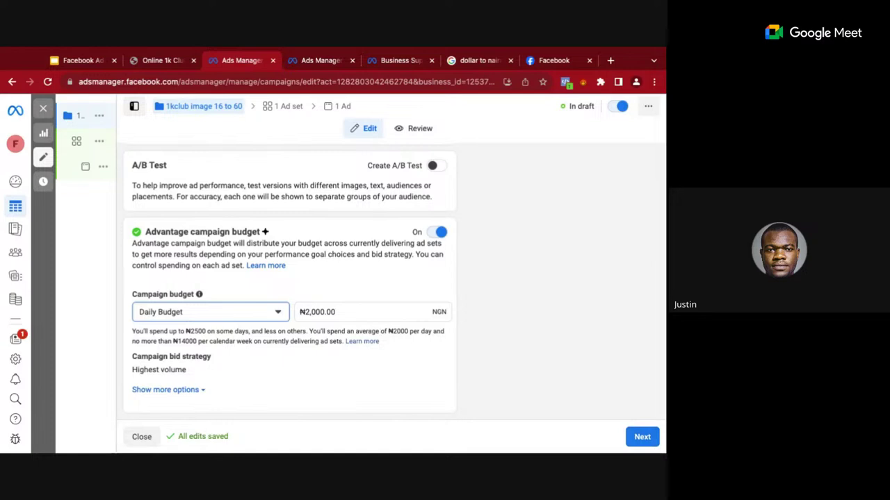
Open the ad set and return to the campaign level to review its name, categories, details and budget settings
click(644, 440)
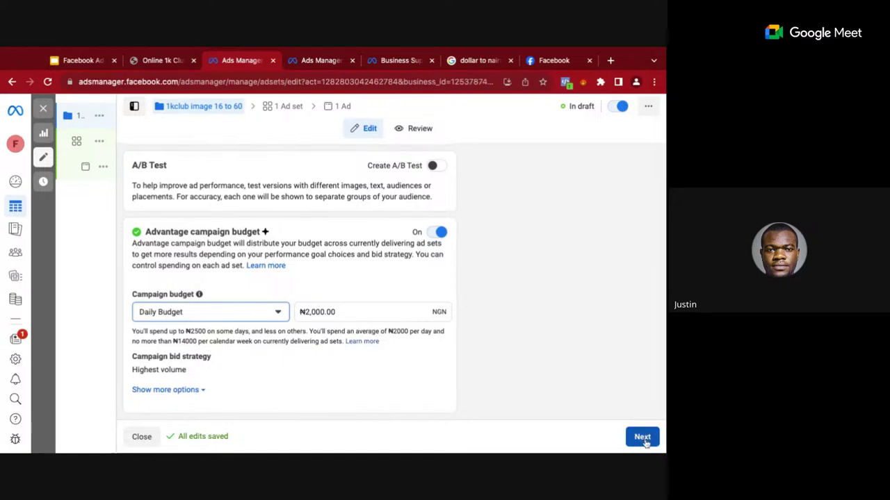
click(641, 436)
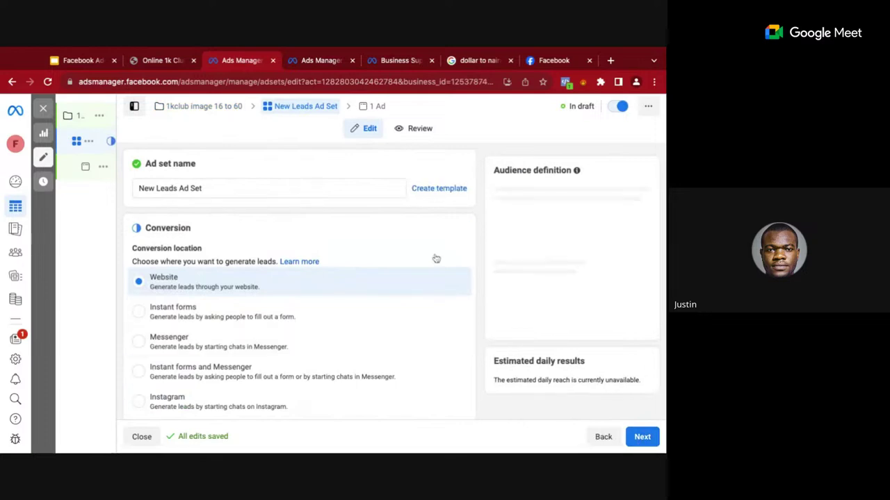
mouse_move(73, 120)
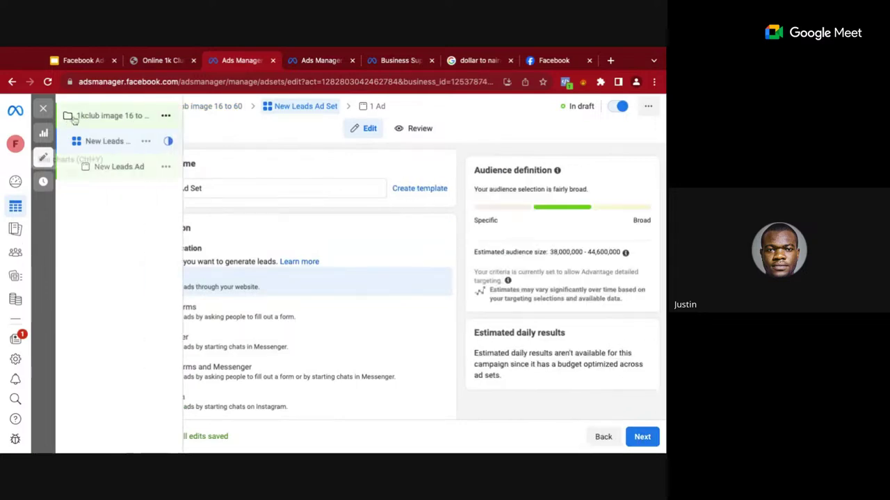
click(75, 119)
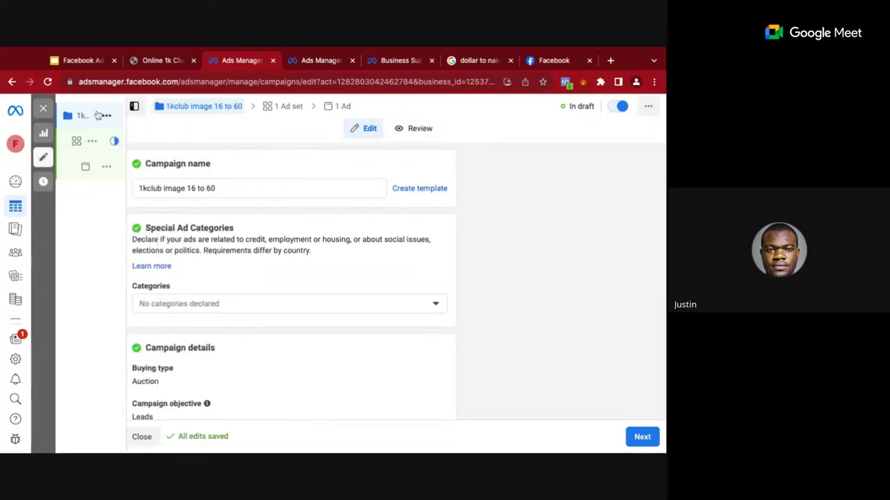
mouse_move(112, 117)
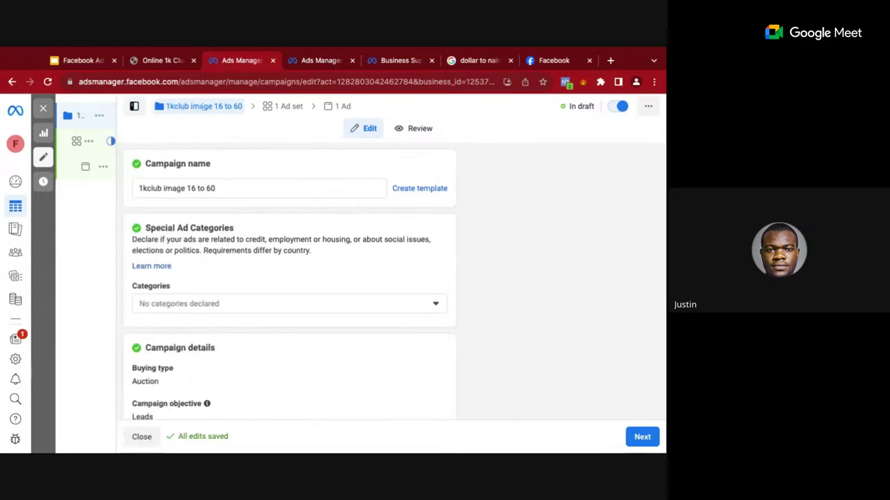
scroll(216, 212, down, 5)
scroll(216, 213, up, 5)
scroll(224, 201, down, 2)
scroll(225, 201, down, 4)
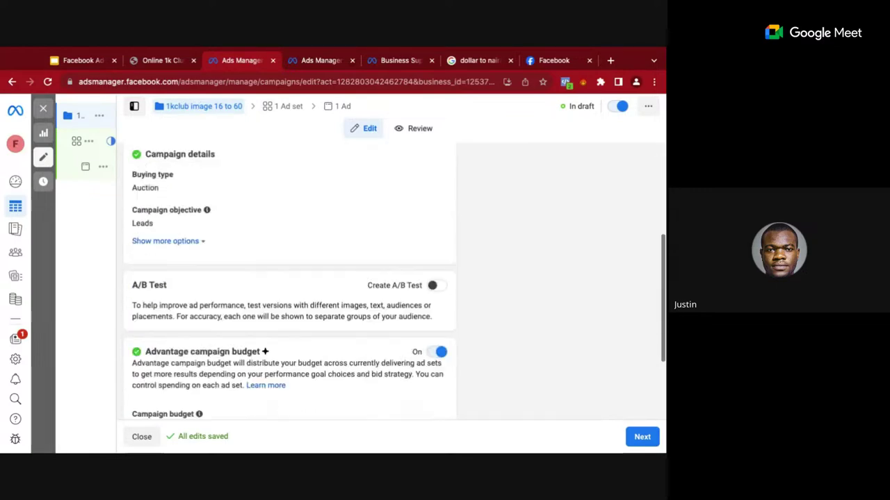
scroll(341, 298, up, 6)
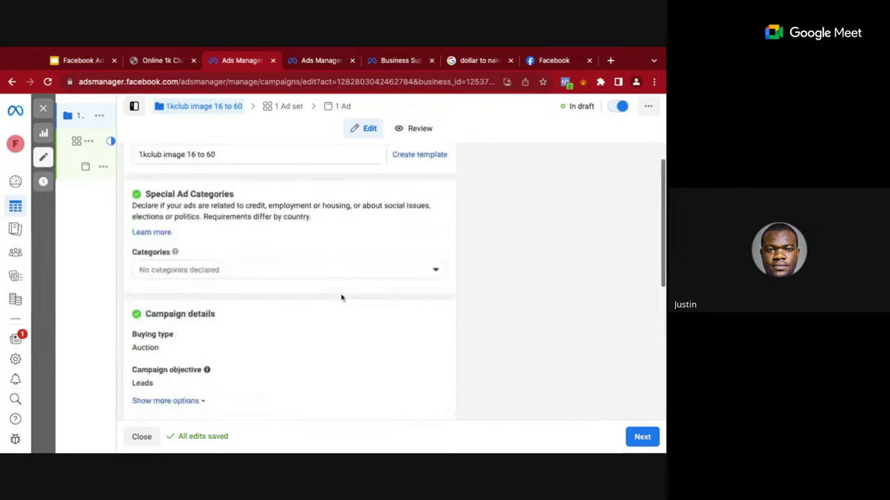
scroll(354, 259, down, 8)
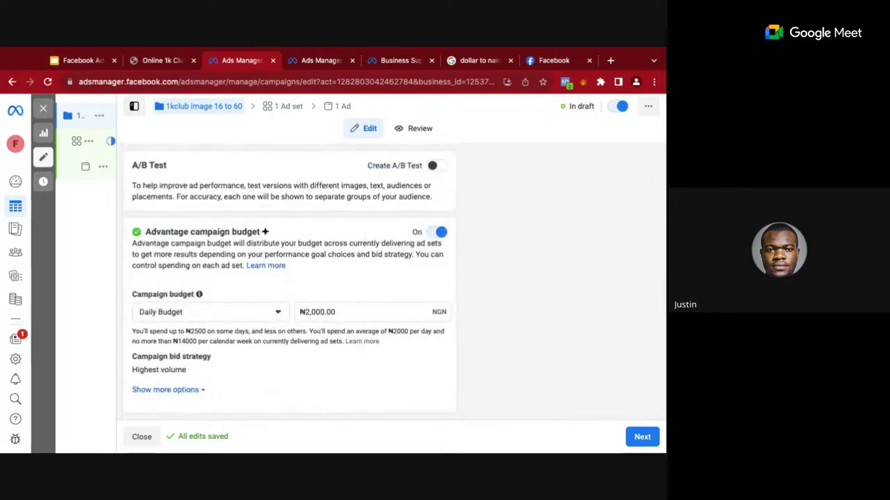
Proceed to the ad set settings and dismiss the instant form and Messenger recommendations
click(654, 442)
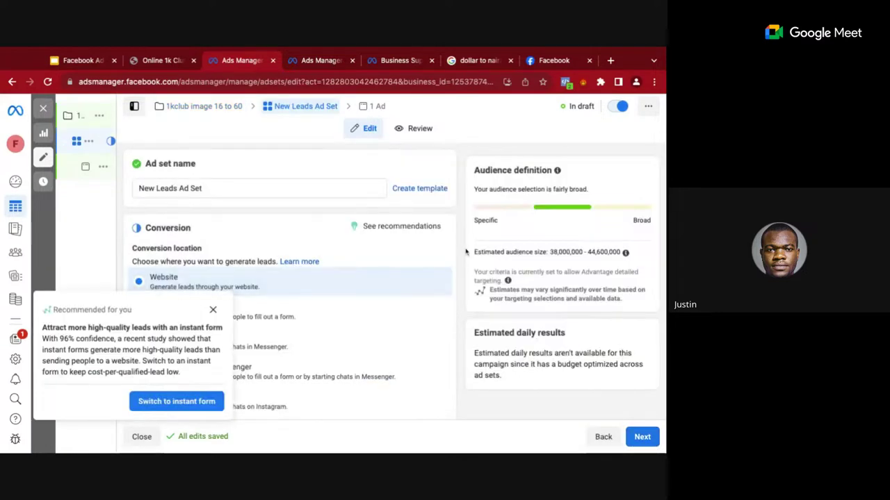
click(211, 313)
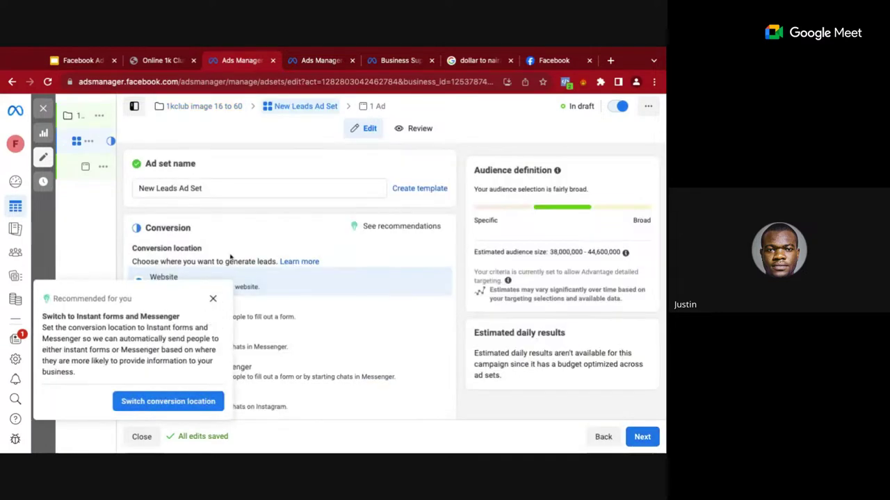
click(214, 298)
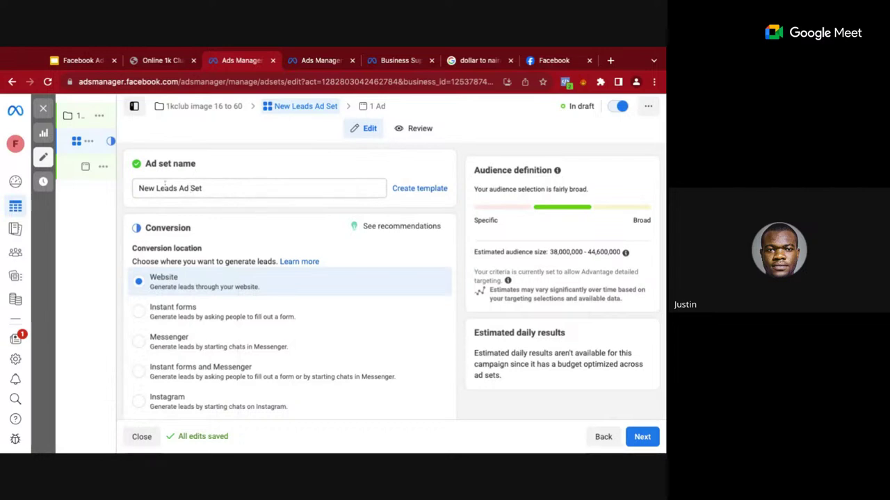
Examine the ad set's name and the conversion location options for generating leads, from Website to App
scroll(259, 209, down, 3)
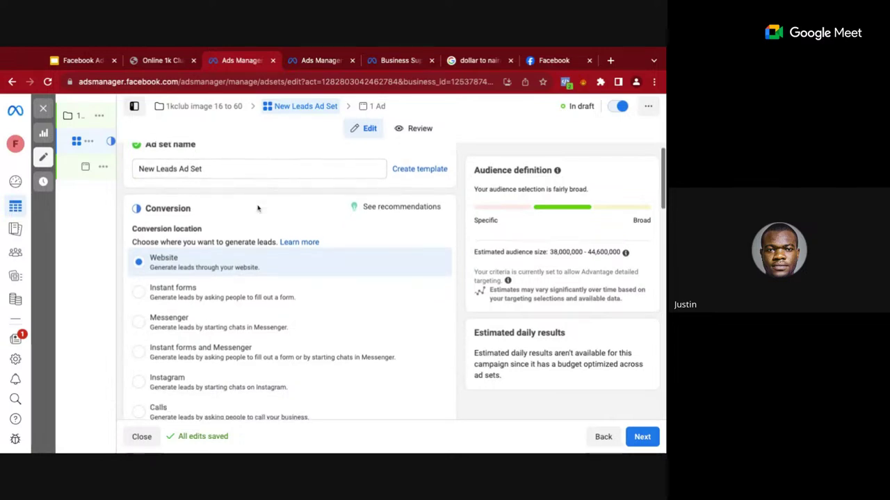
scroll(257, 208, up, 2)
scroll(257, 209, up, 1)
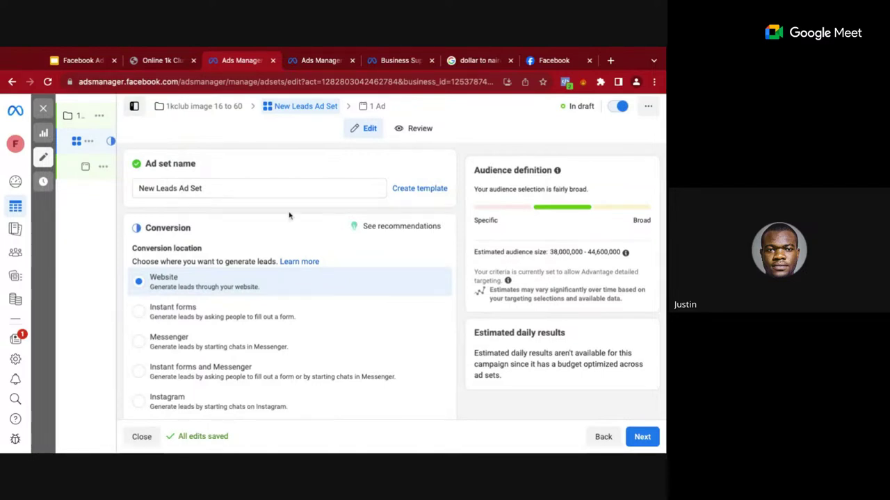
scroll(254, 203, down, 1)
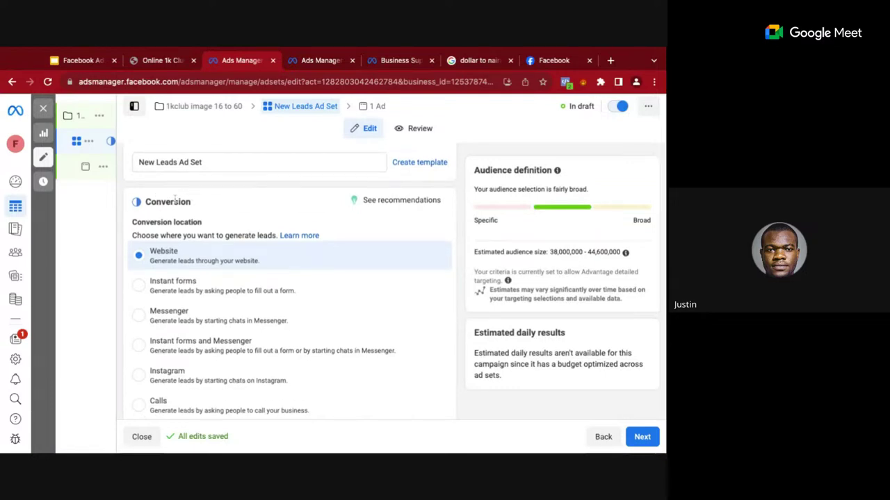
scroll(175, 201, down, 1)
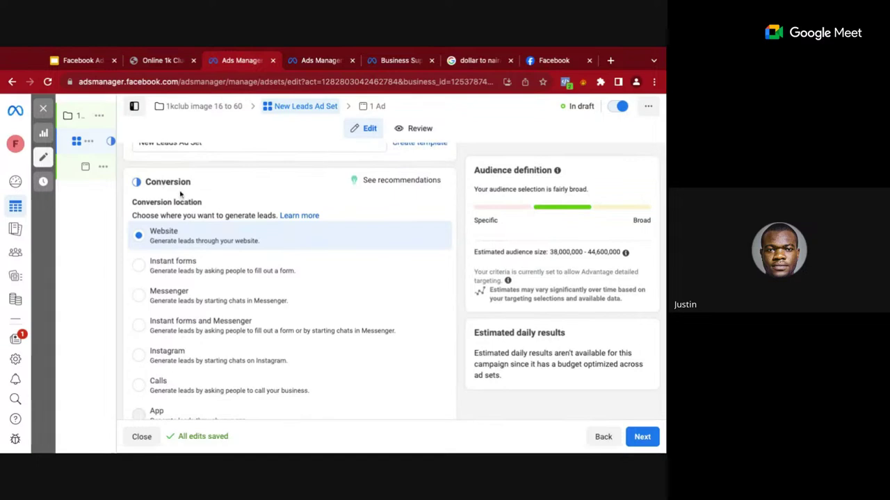
scroll(195, 189, down, 1)
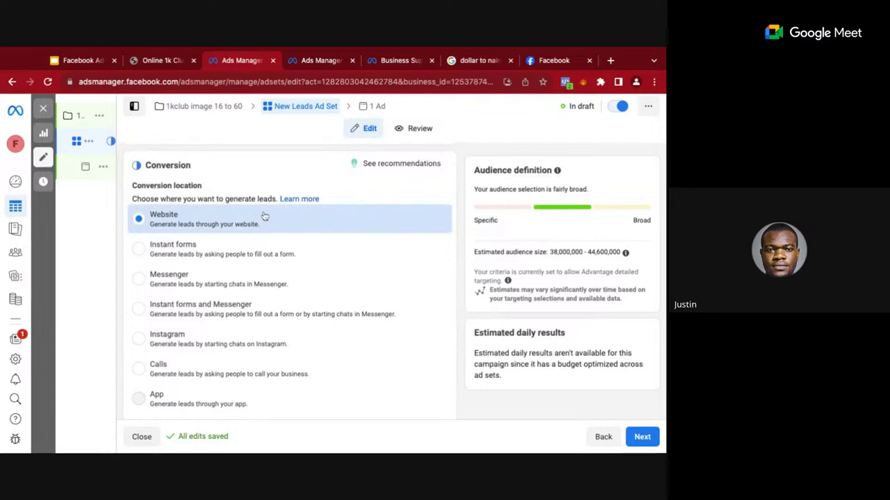
scroll(264, 219, down, 1)
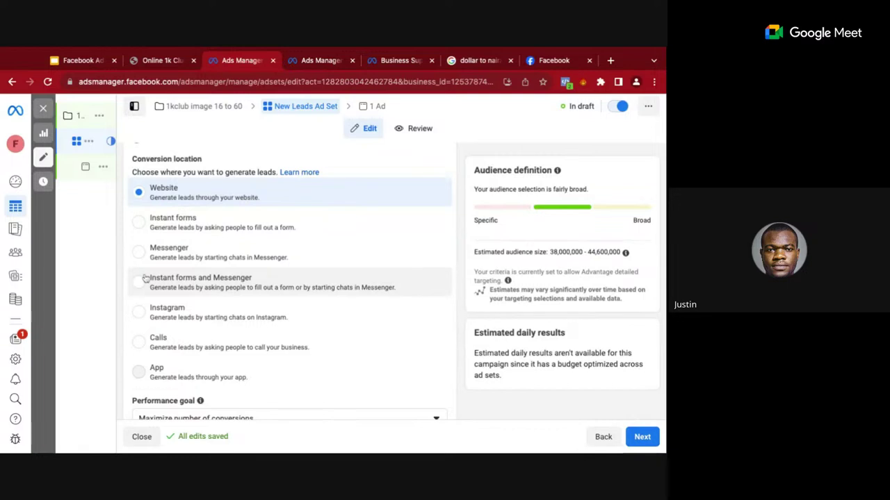
Review the ad set's conversion locations and the available performance goals without changing the selections
scroll(148, 285, down, 1)
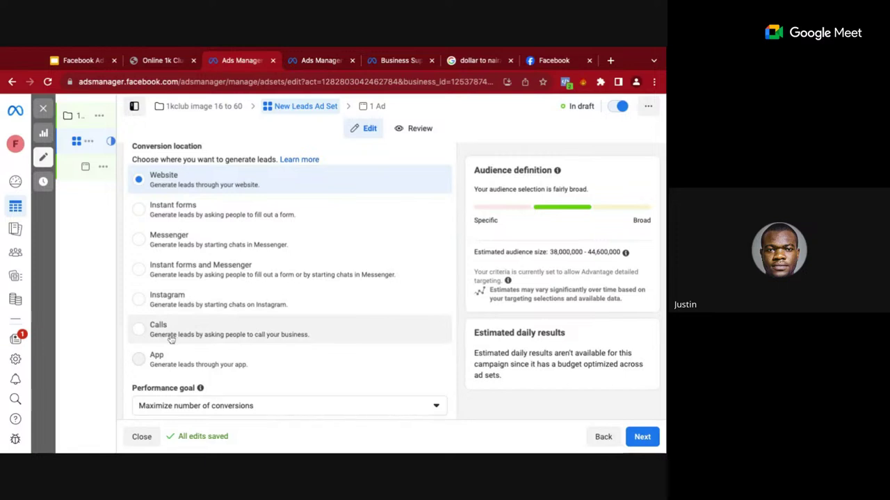
mouse_move(175, 361)
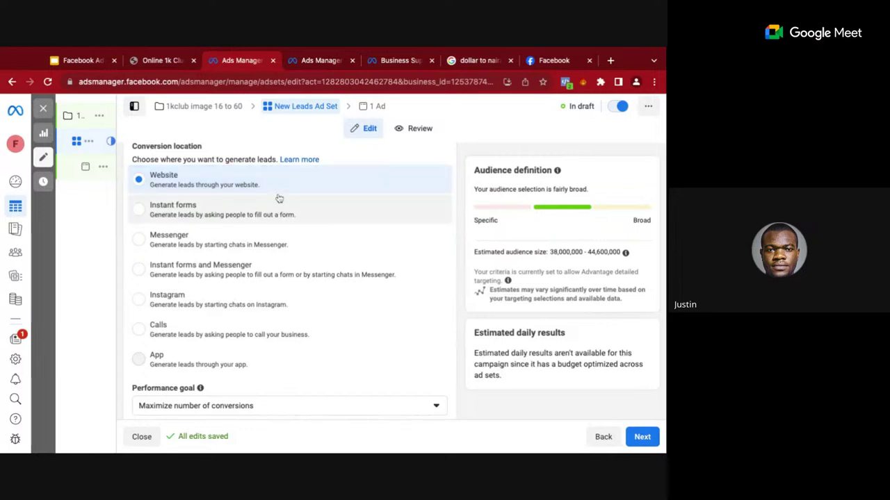
scroll(250, 202, up, 1)
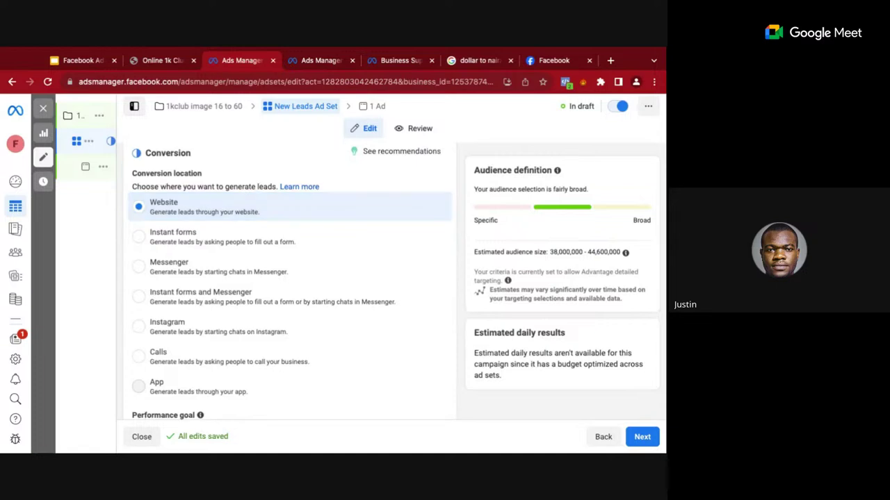
scroll(371, 200, down, 5)
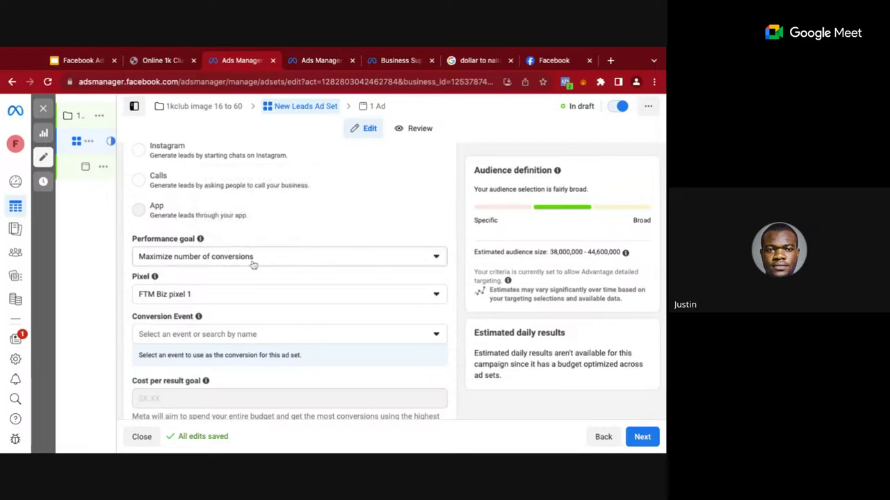
click(290, 256)
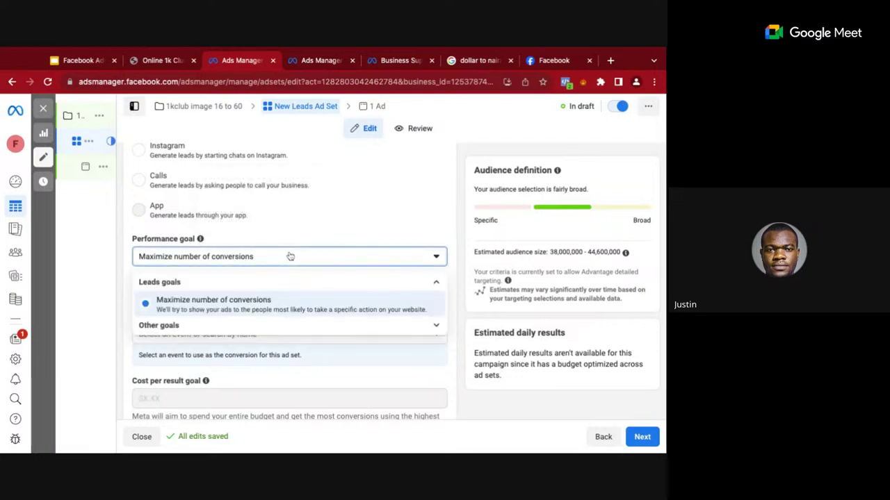
click(291, 257)
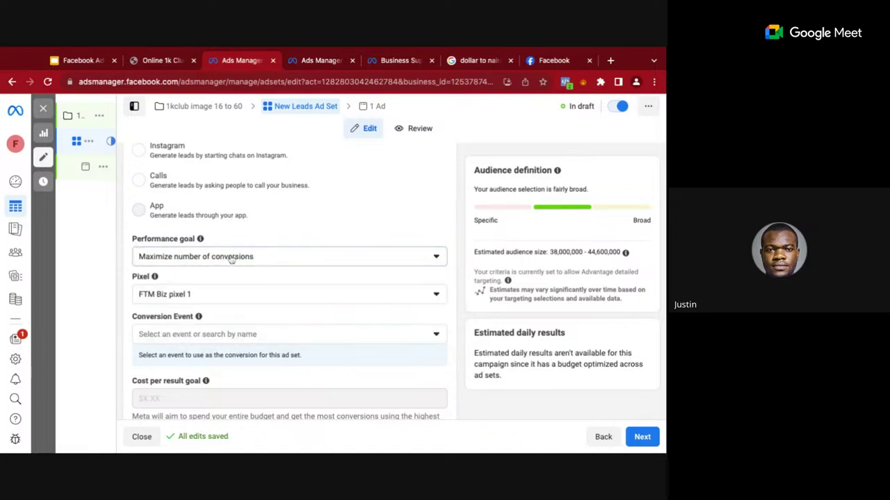
Read the explanation of the Meta Pixel and examine the active pixels available for the ad set
scroll(262, 256, down, 1)
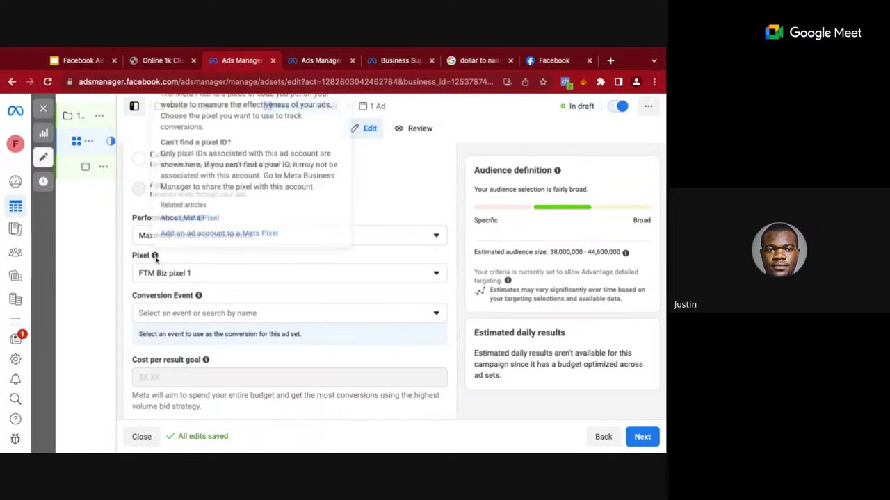
scroll(156, 259, up, 2)
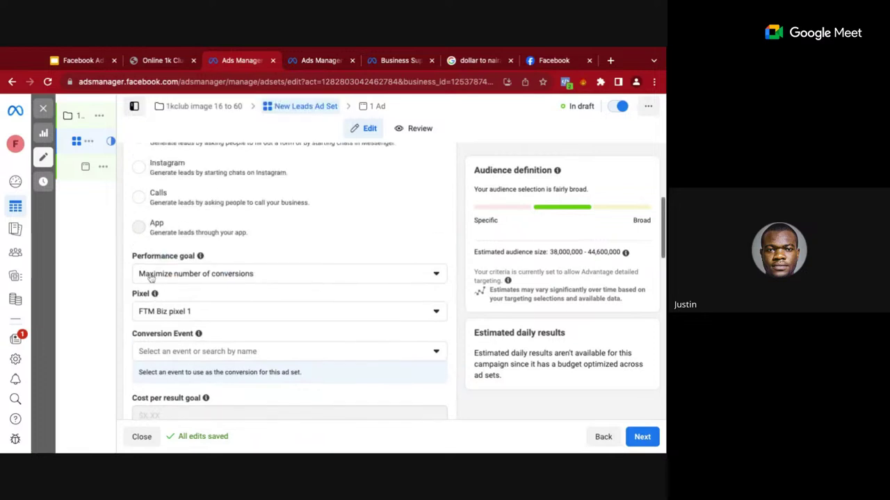
mouse_move(155, 297)
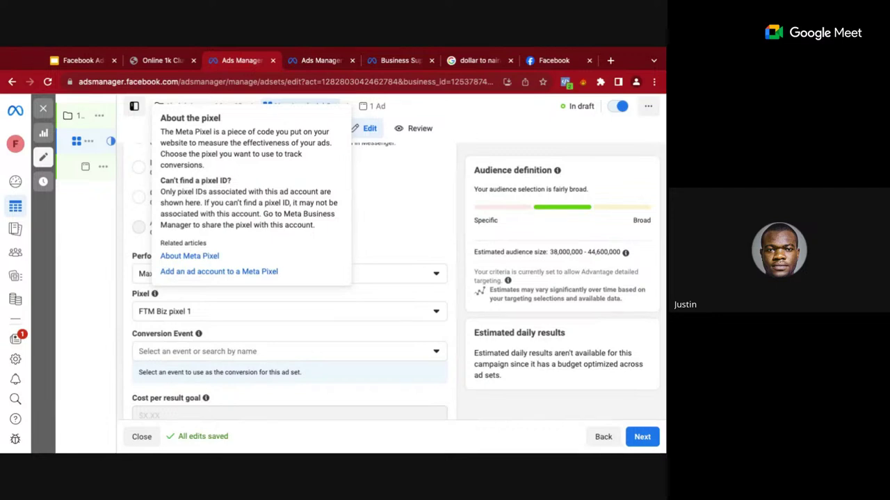
click(205, 316)
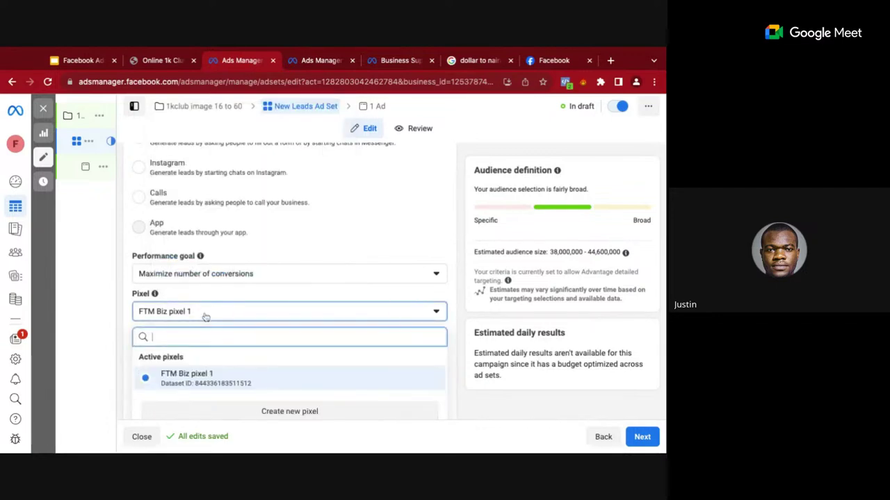
click(205, 316)
scroll(205, 316, down, 2)
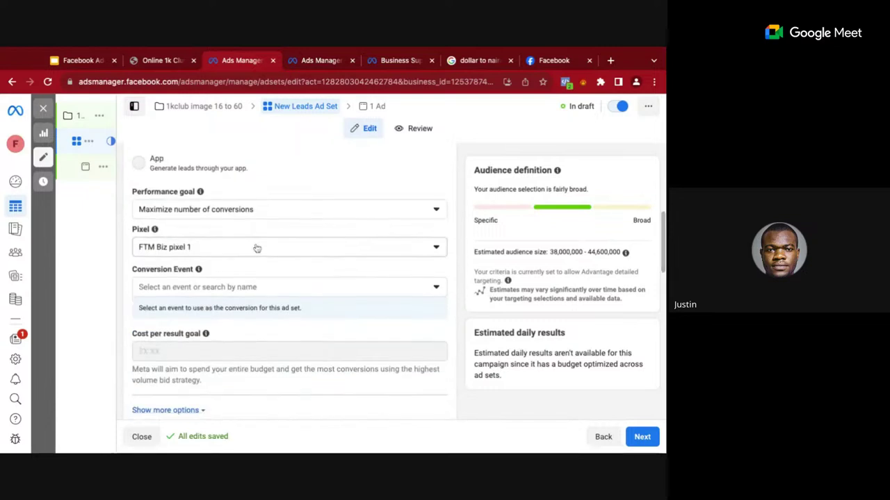
click(202, 252)
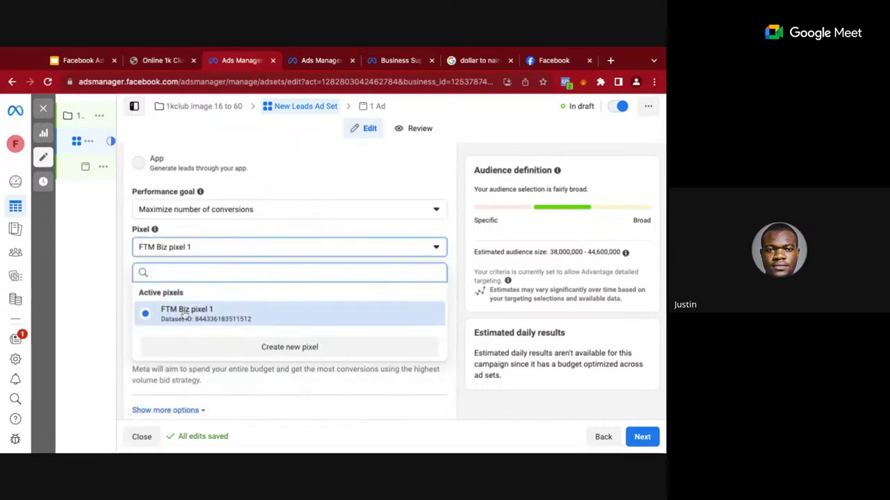
click(192, 246)
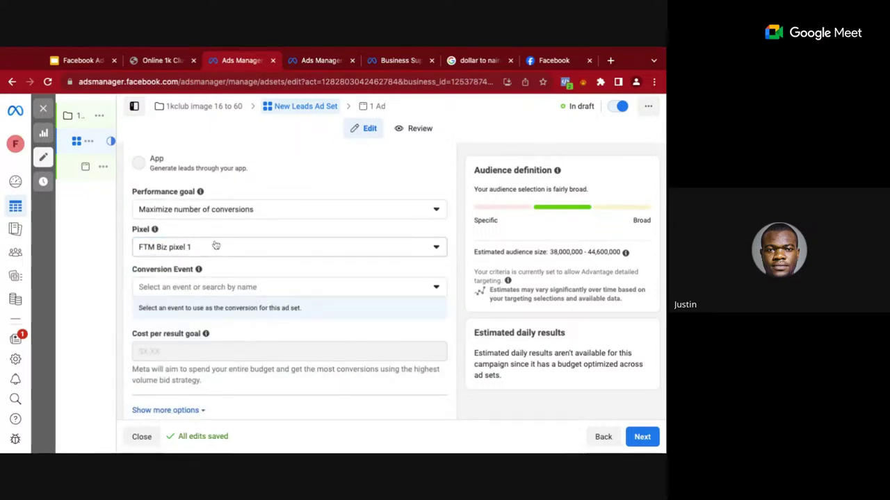
Choose FTM Biz pixel 1 as the ad set's pixel
scroll(216, 246, down, 2)
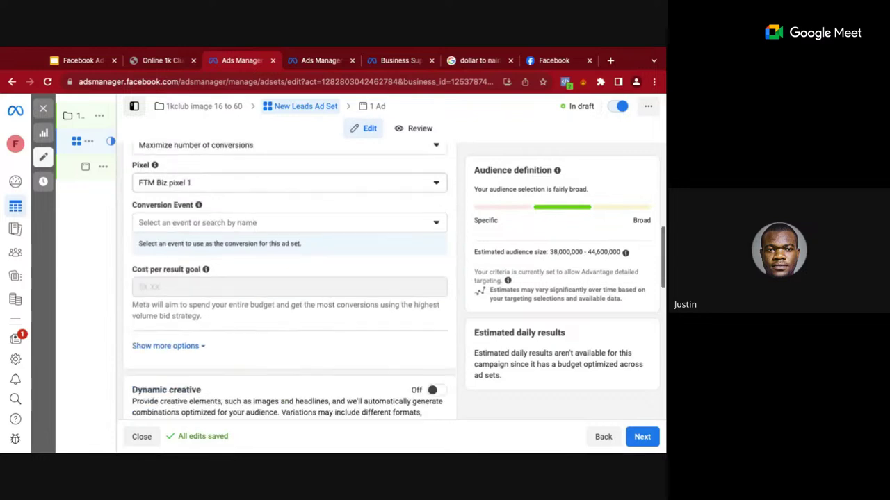
click(230, 179)
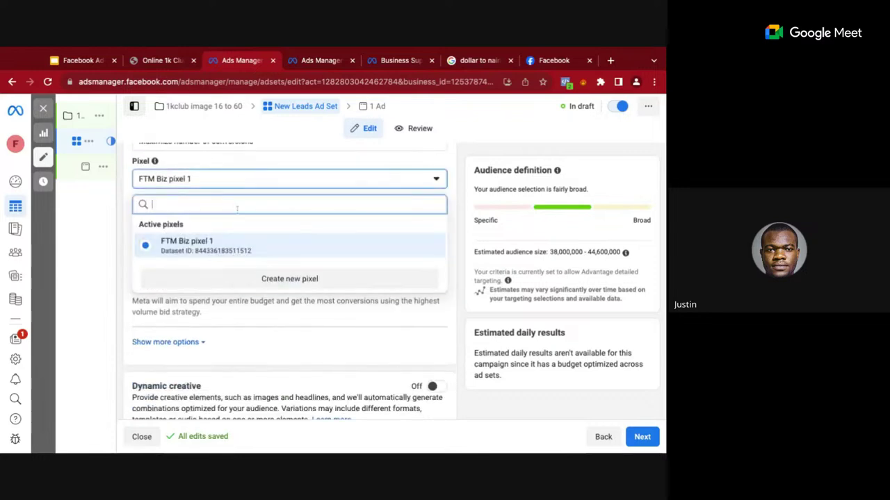
click(237, 250)
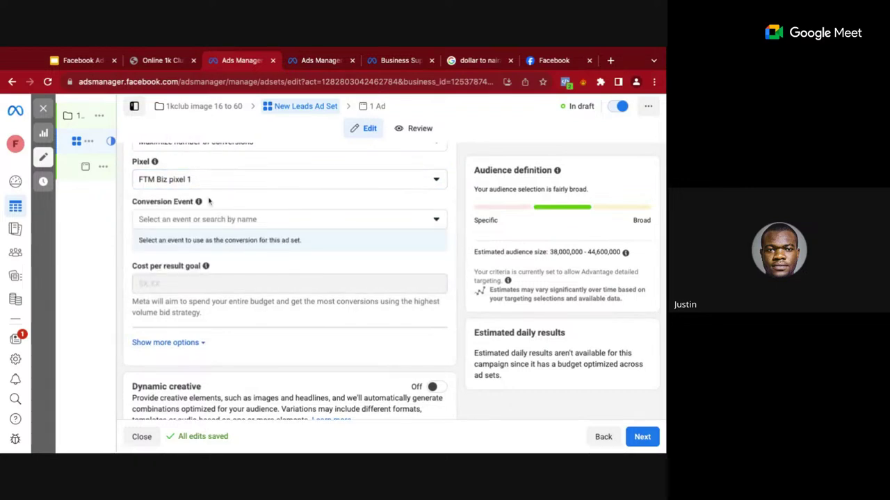
Set the ad set's conversion event to Lead
scroll(208, 203, up, 1)
scroll(209, 209, down, 1)
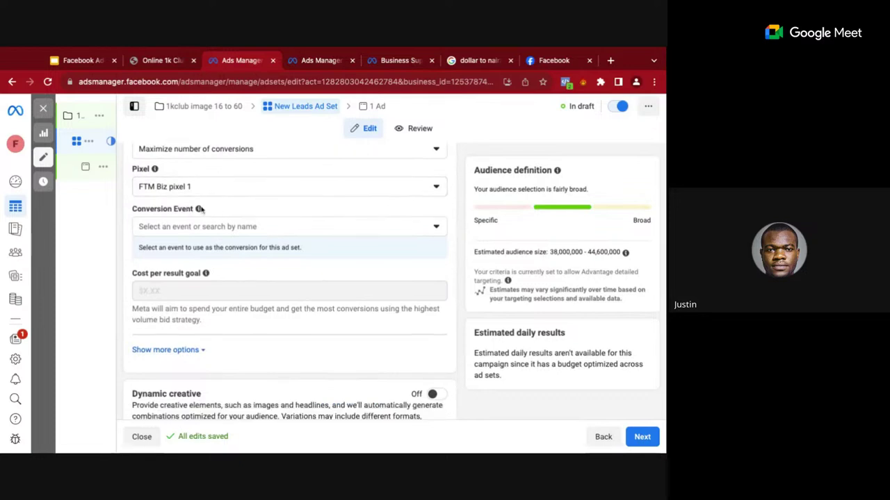
mouse_move(200, 208)
click(261, 227)
scroll(260, 228, down, 3)
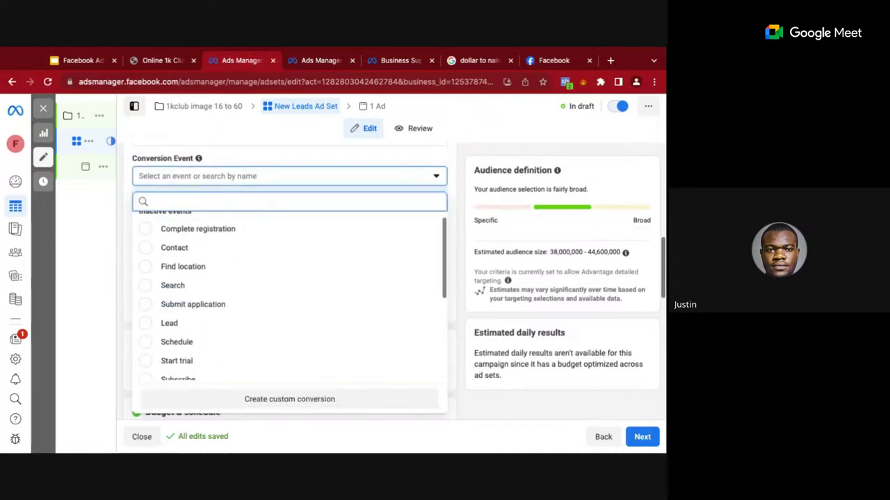
click(214, 320)
scroll(294, 264, up, 1)
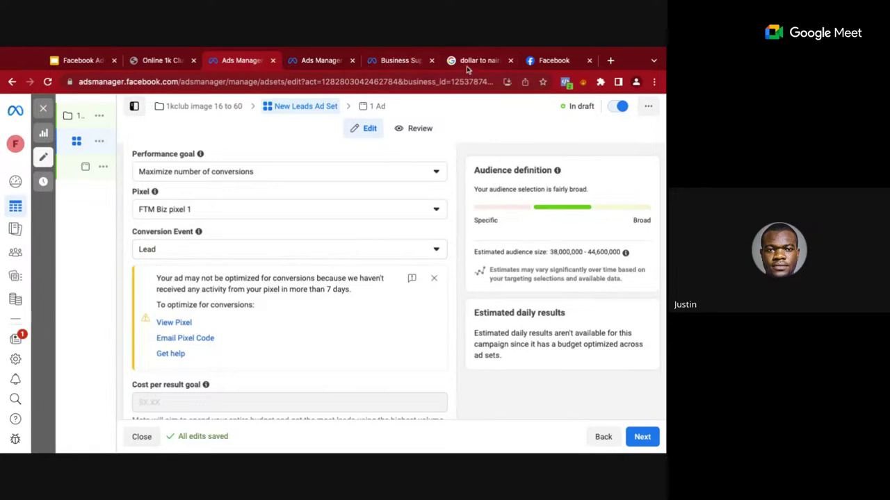
Switch to the italkwealth.com/1kc landing page and review it from the headline and video to the Reserve Your Seat button
click(155, 62)
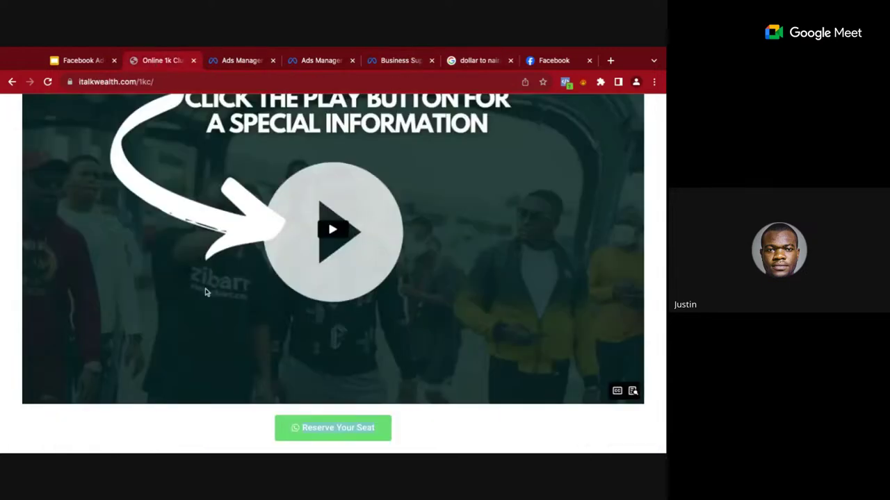
scroll(205, 291, up, 3)
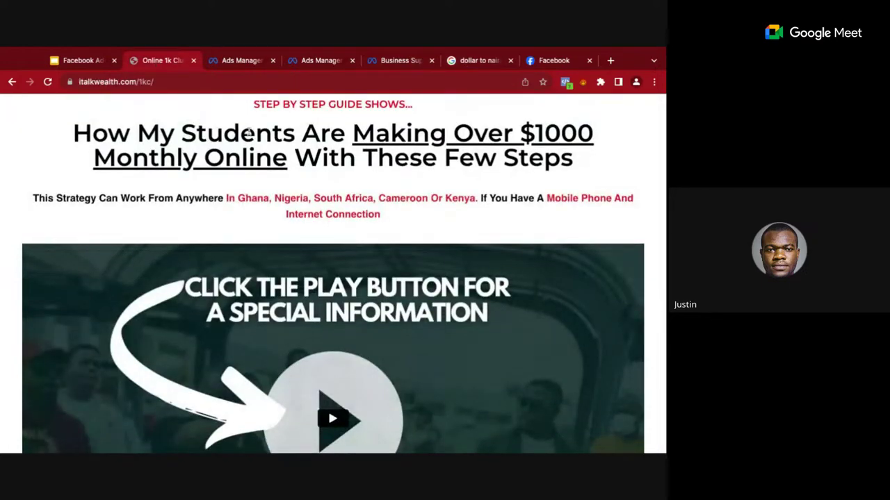
scroll(333, 278, down, 1)
scroll(333, 278, up, 1)
scroll(333, 278, down, 3)
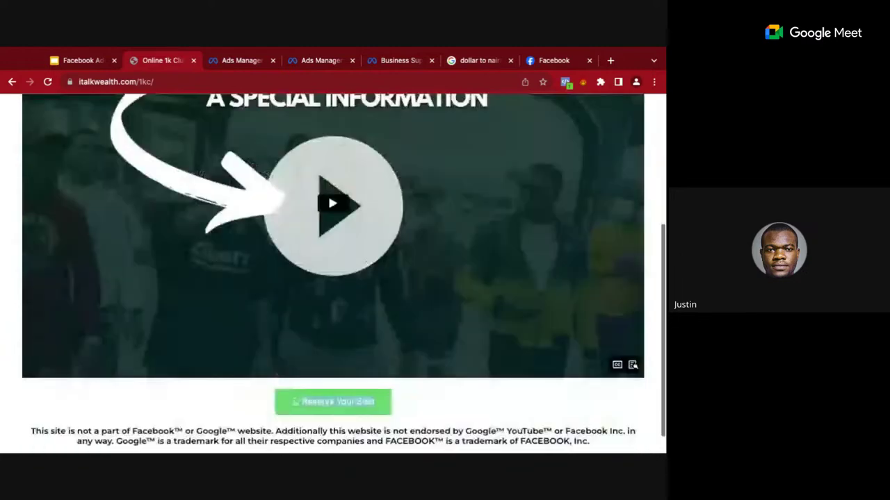
scroll(326, 278, up, 4)
scroll(327, 278, down, 5)
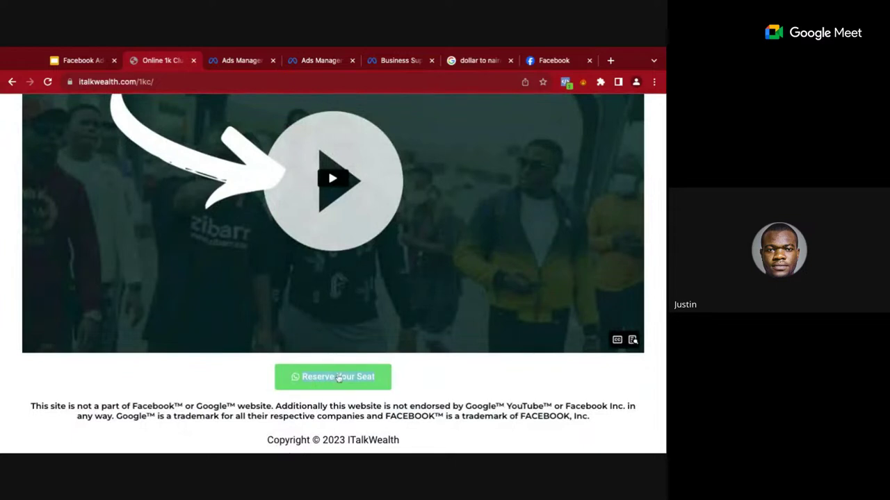
Check where the landing page's Reserve Your Seat link leads, go back to the page, and return to the ad set in Ads Manager
click(338, 377)
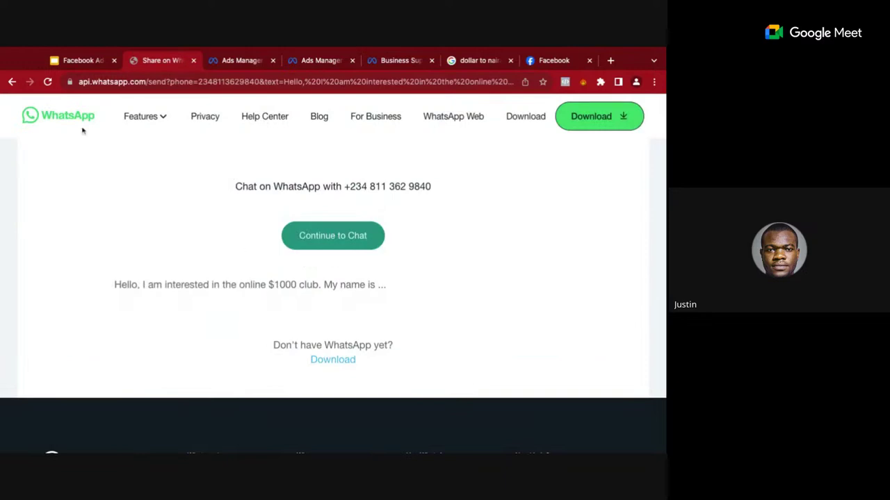
click(12, 82)
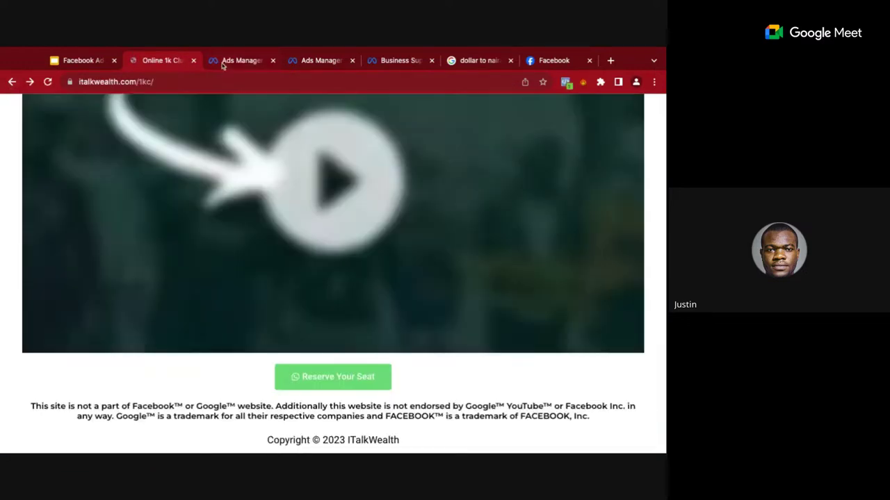
click(224, 62)
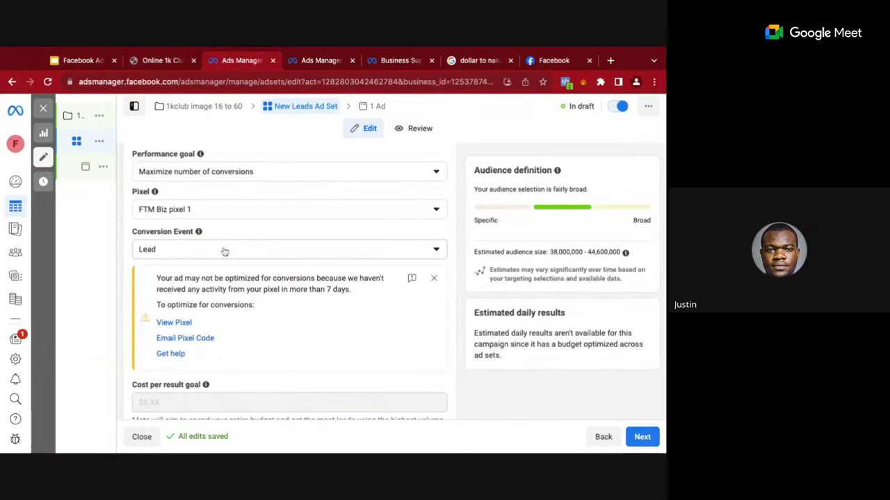
Examine the conversion event choices, including Complete registration and Submit application, and keep Lead as the selected event
scroll(210, 226, up, 1)
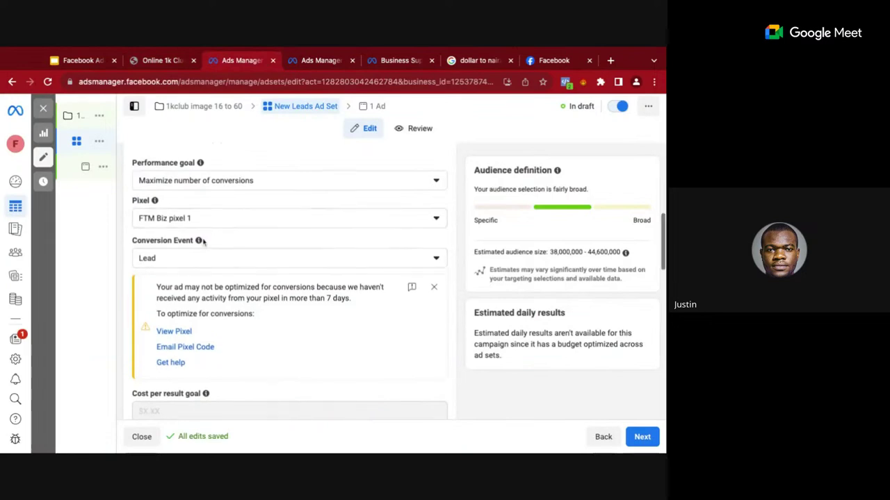
mouse_move(199, 241)
click(232, 260)
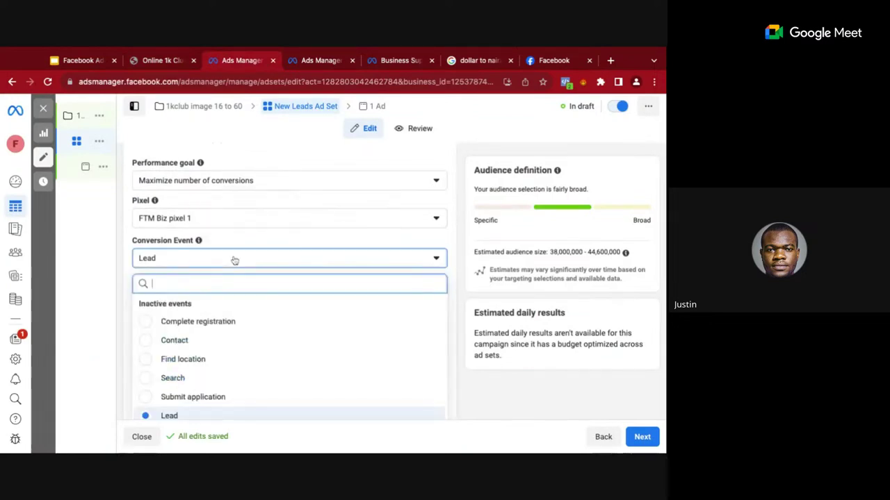
scroll(201, 397, down, 2)
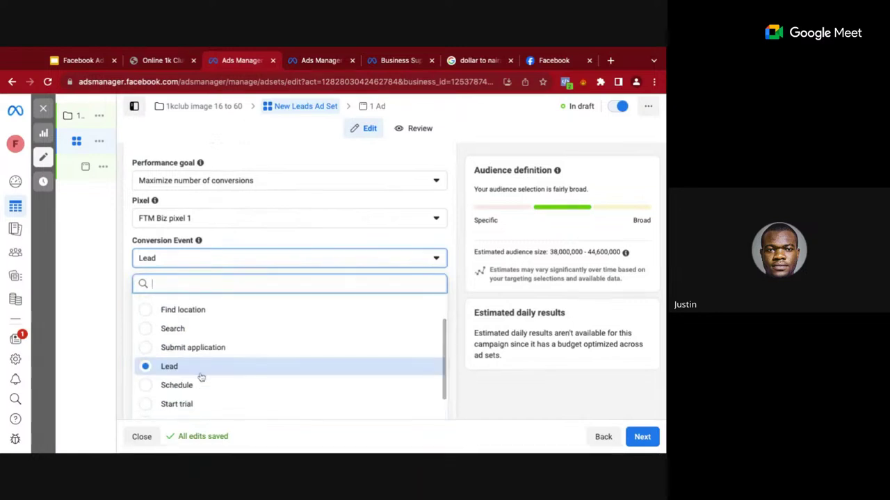
click(202, 374)
click(278, 260)
scroll(340, 270, down, 2)
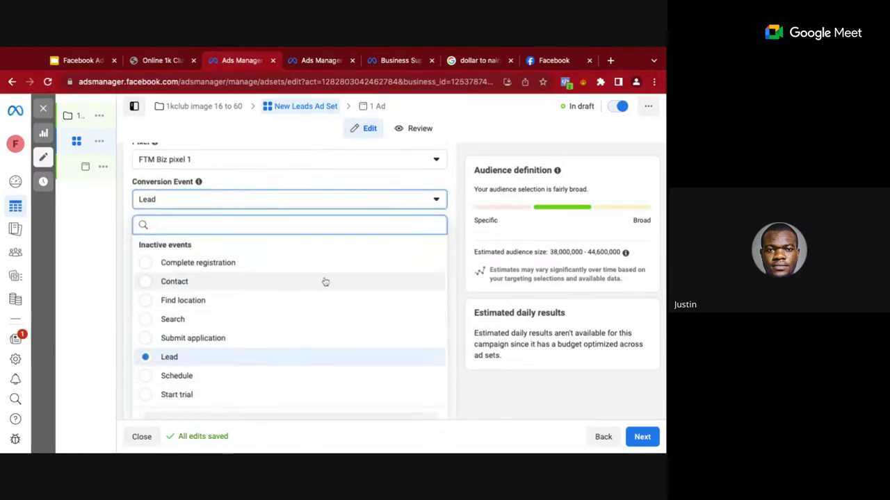
mouse_move(245, 260)
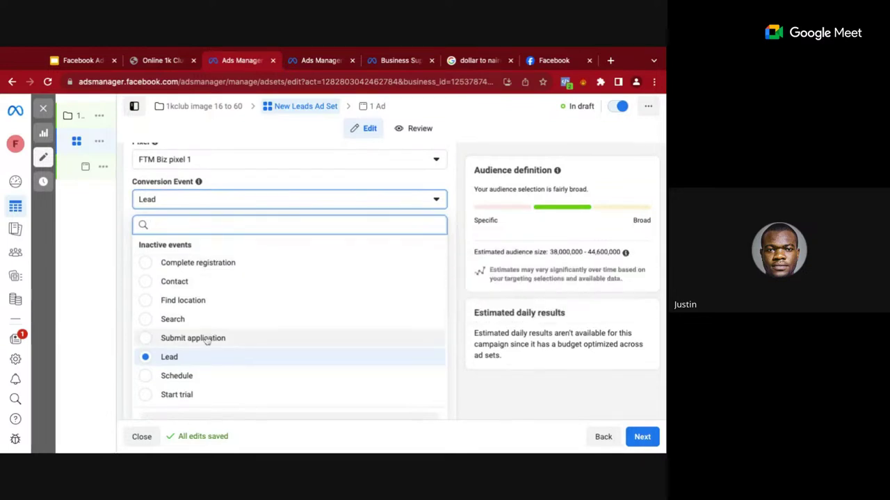
mouse_move(206, 341)
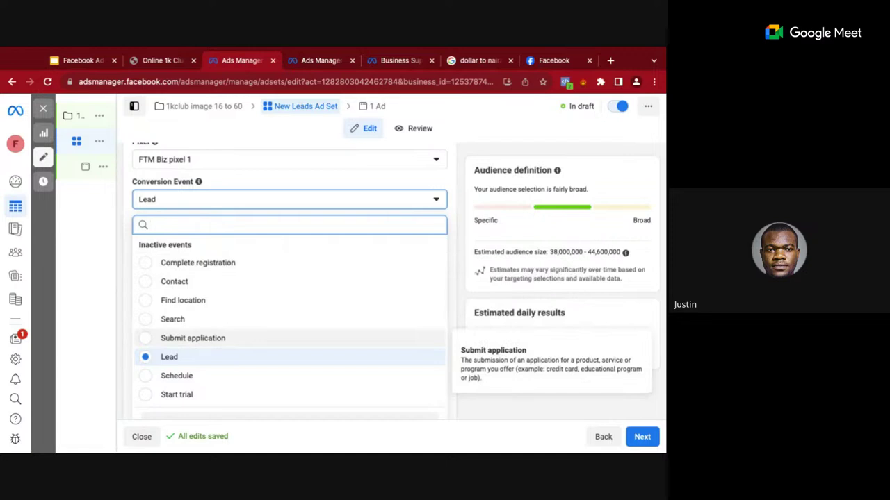
mouse_move(210, 265)
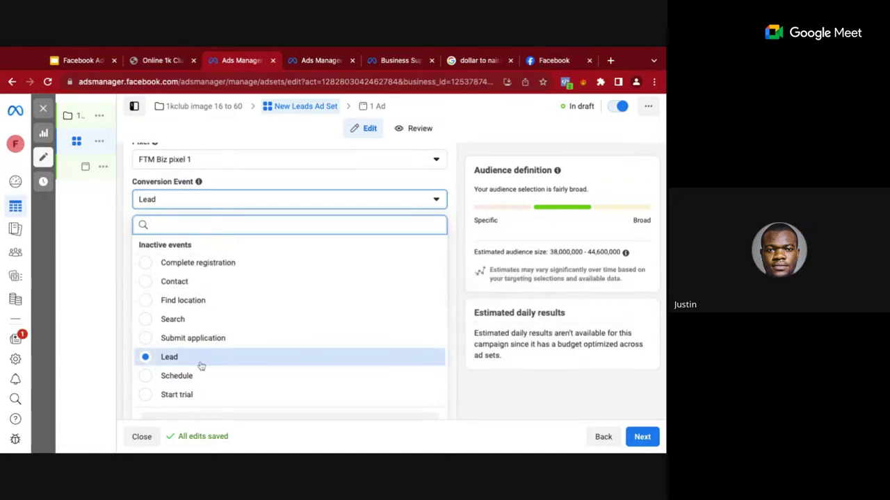
scroll(199, 369, down, 3)
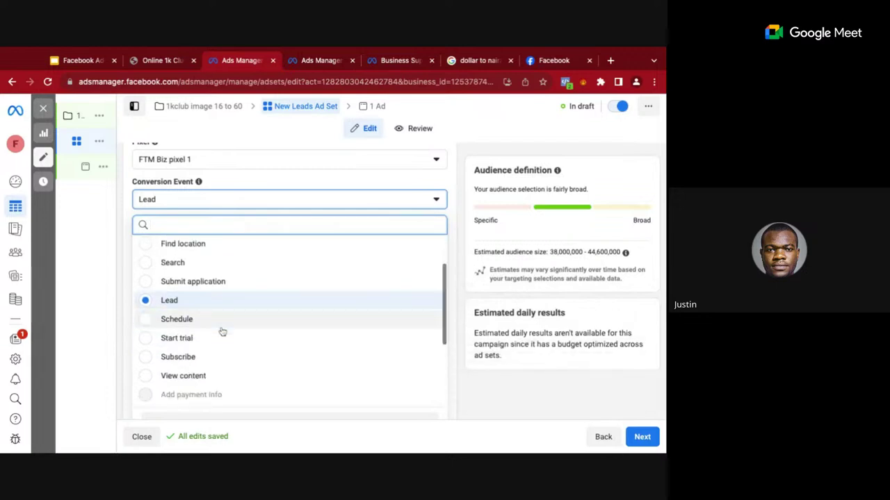
click(191, 276)
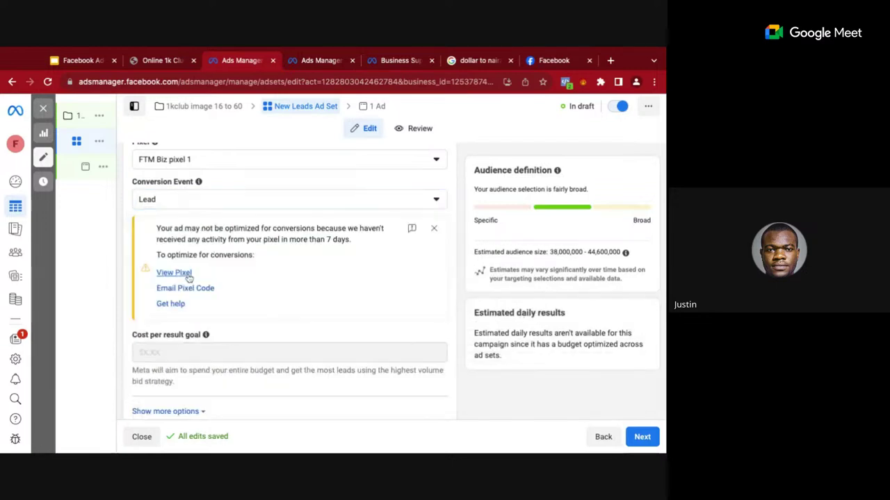
Read the pixel activity warning under the conversion event, check the italkwealth.com/1kc landing page, and return to the ad set
scroll(308, 362, up, 1)
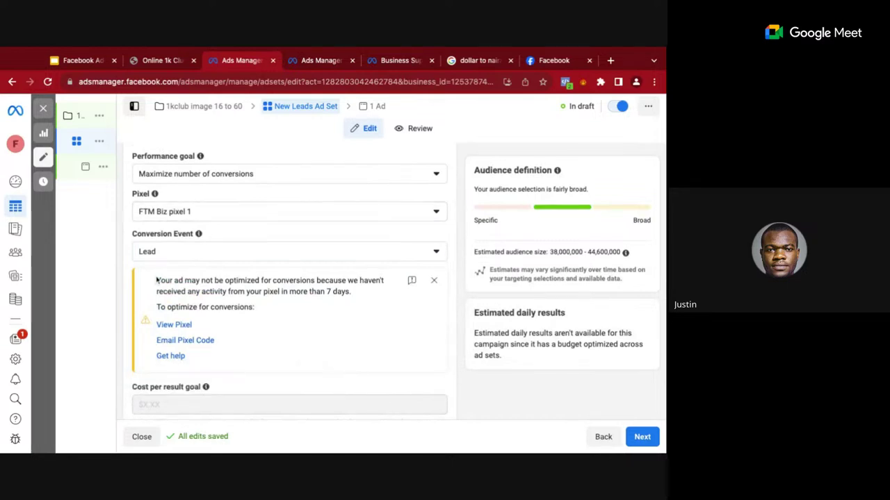
drag(156, 280, 255, 306)
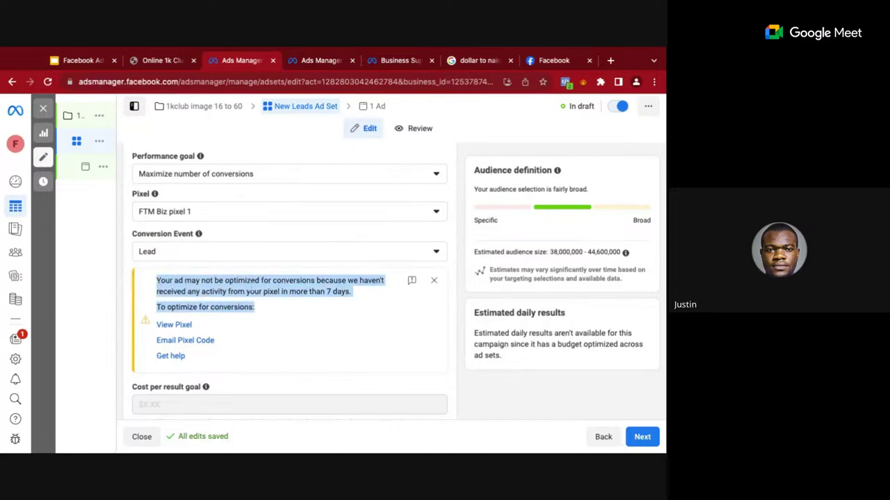
click(266, 312)
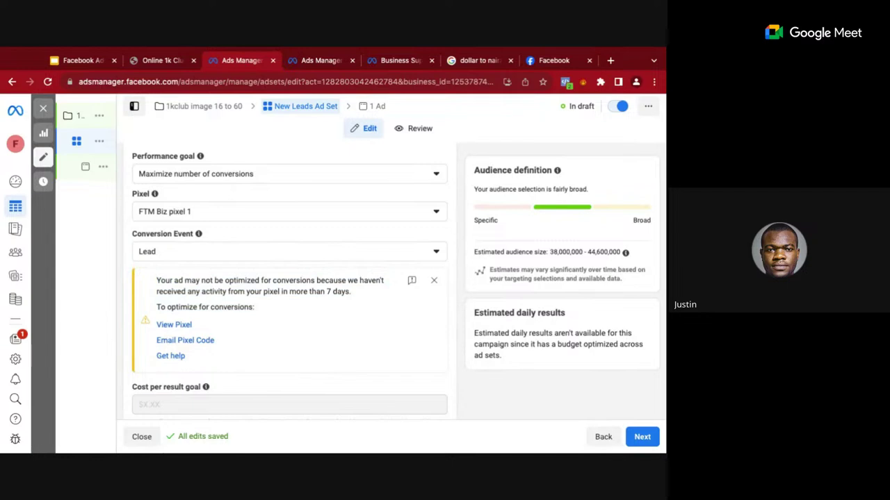
drag(360, 296, 157, 280)
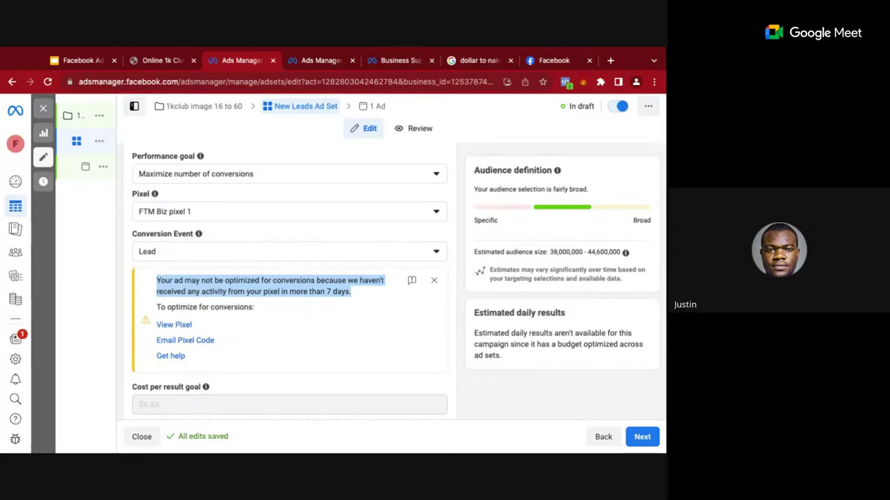
click(355, 296)
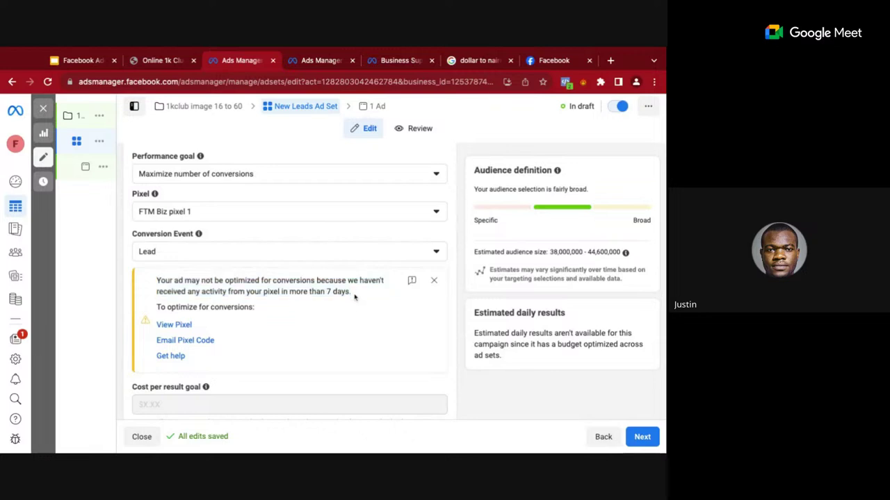
click(156, 62)
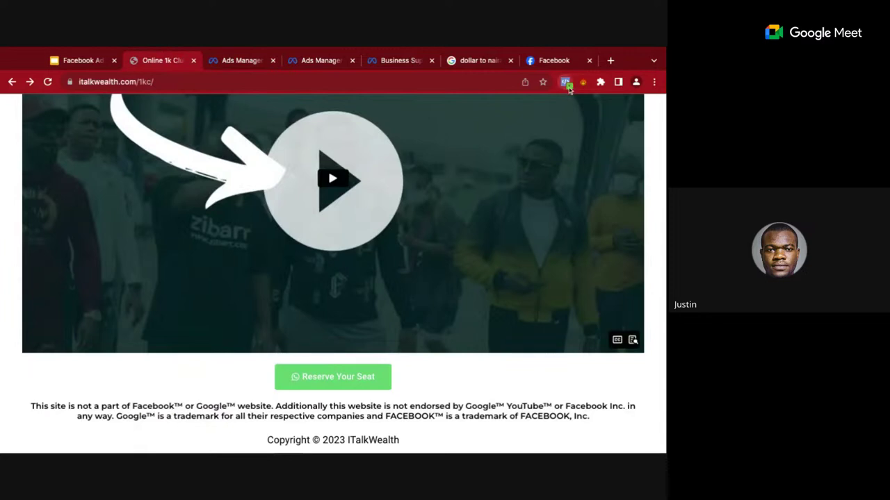
click(256, 61)
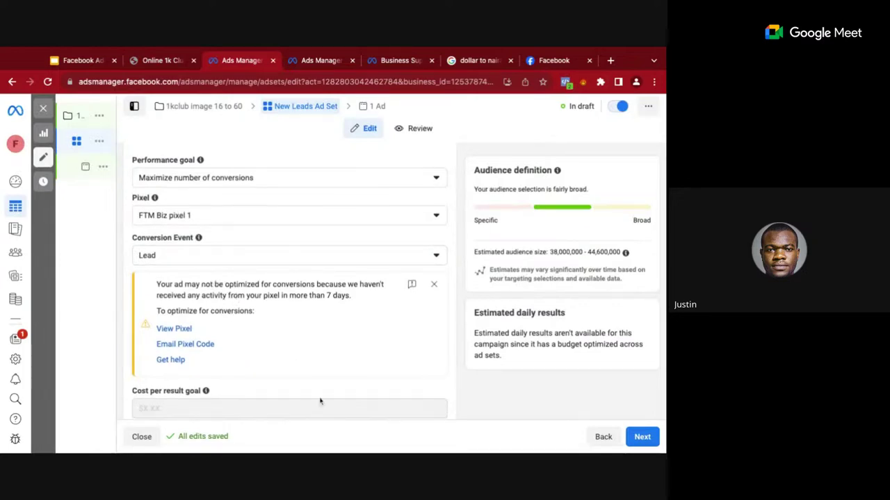
Review the ad set's cost per result goal, dynamic creative, and budget and schedule settings
scroll(352, 312, down, 5)
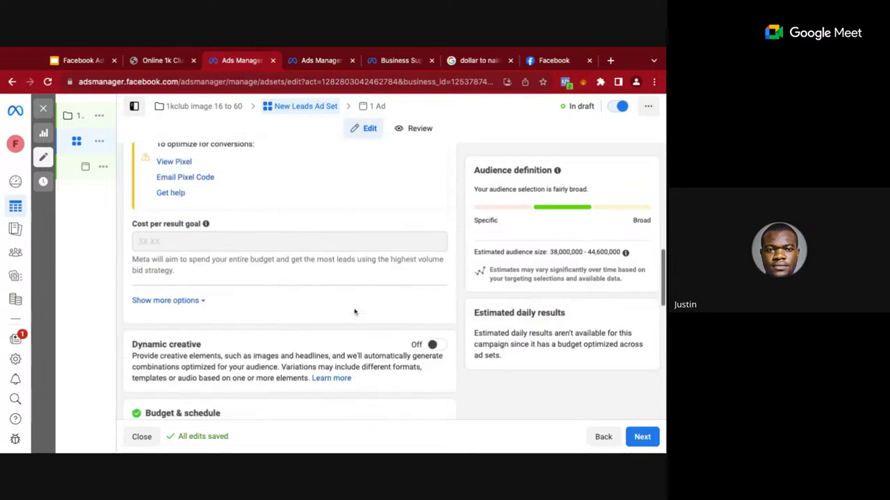
scroll(355, 312, up, 2)
scroll(222, 243, down, 2)
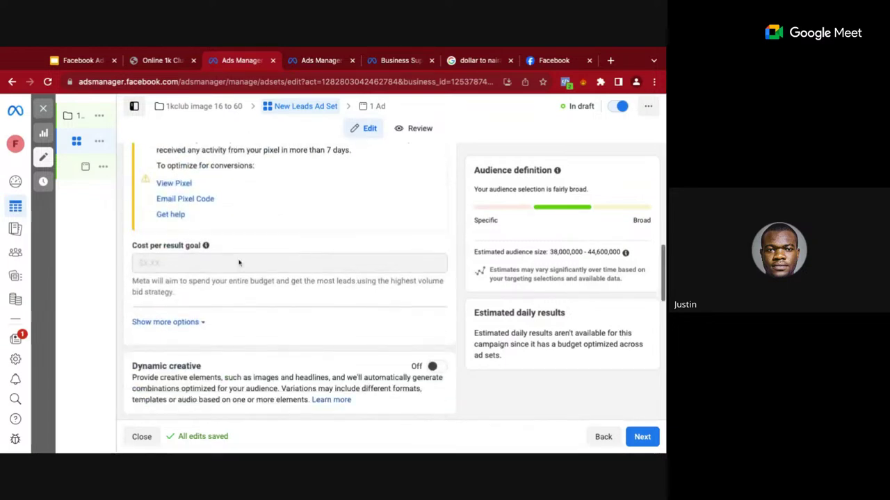
scroll(213, 260, down, 2)
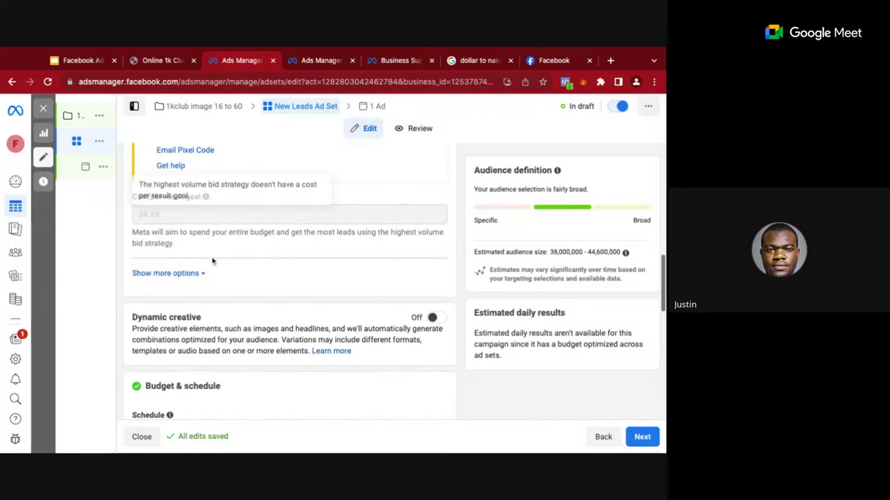
scroll(213, 260, down, 1)
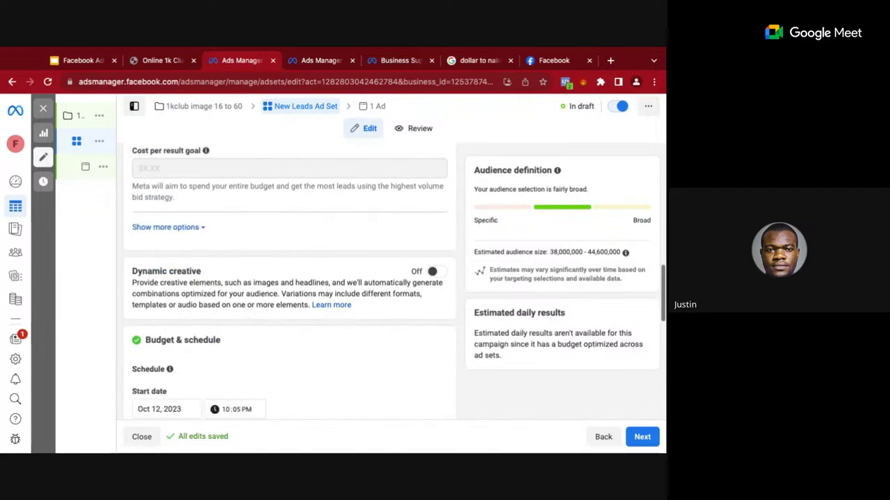
scroll(288, 210, down, 2)
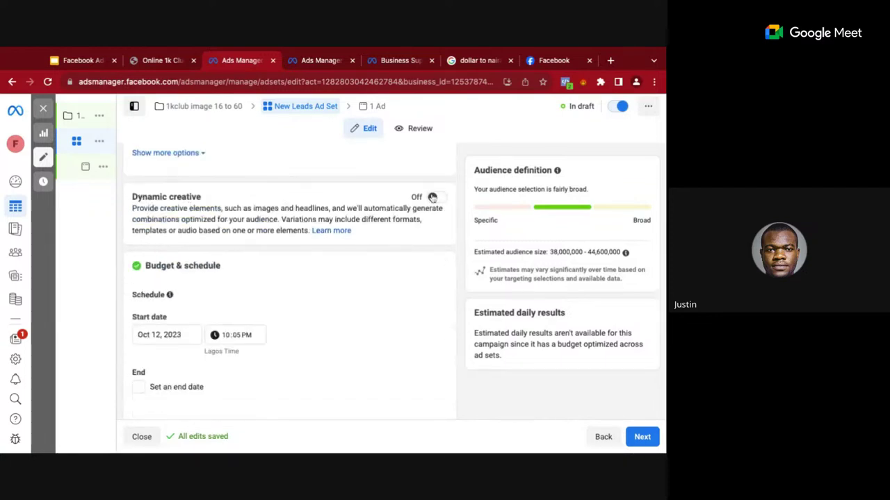
scroll(288, 210, down, 2)
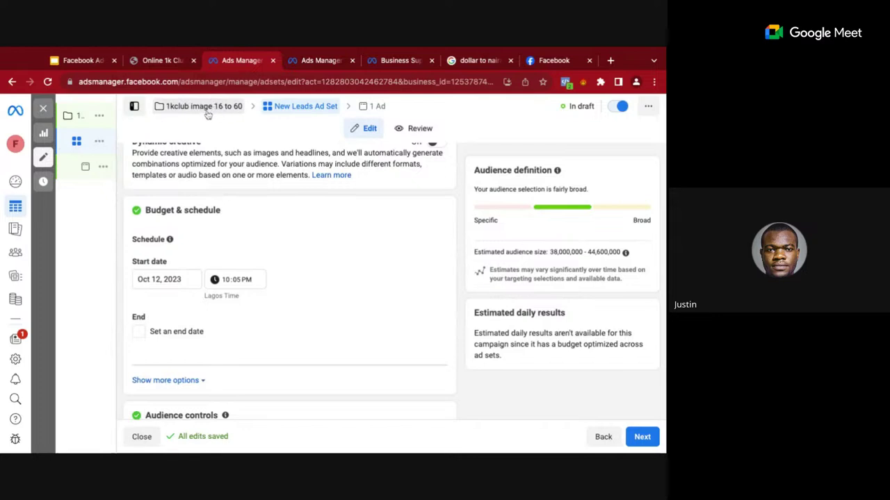
scroll(193, 217, down, 1)
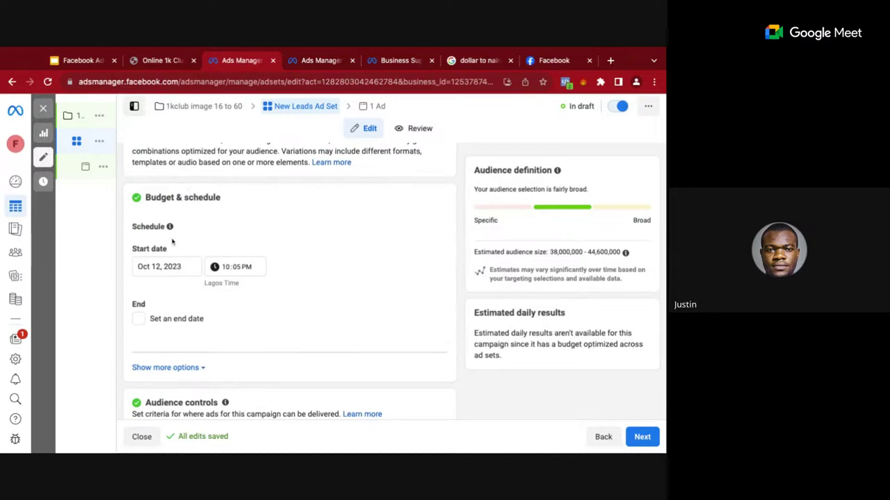
Set the ad set's schedule to start on October 14, 2023 at 4:05 AM
scroll(172, 240, down, 2)
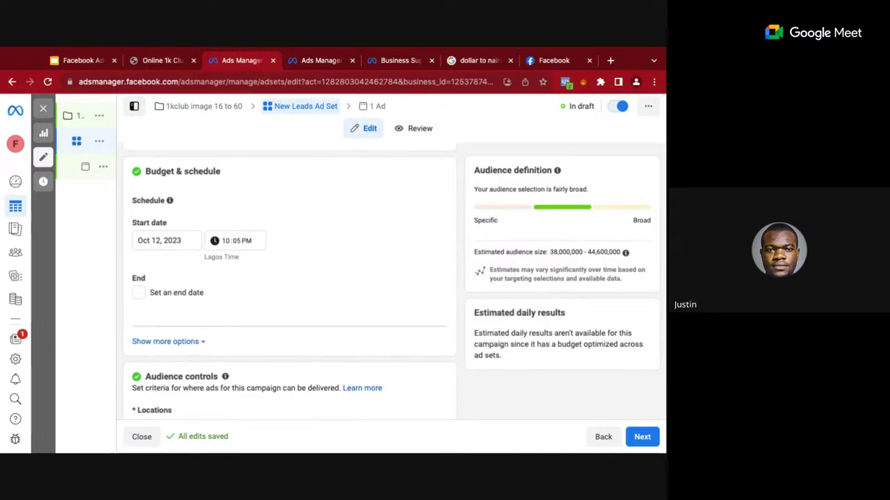
click(175, 241)
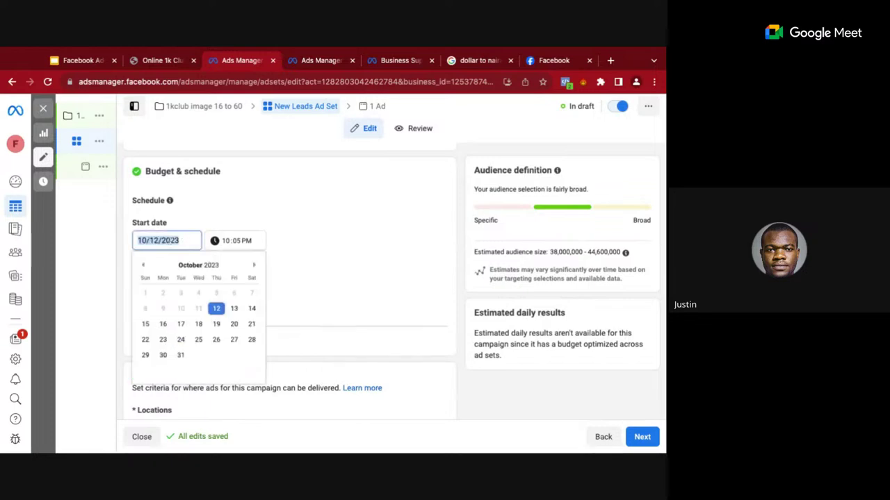
click(252, 310)
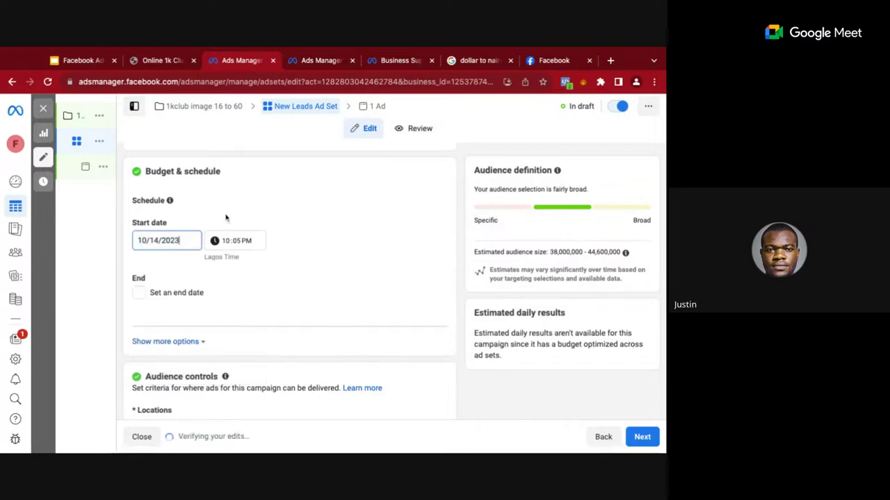
click(223, 241)
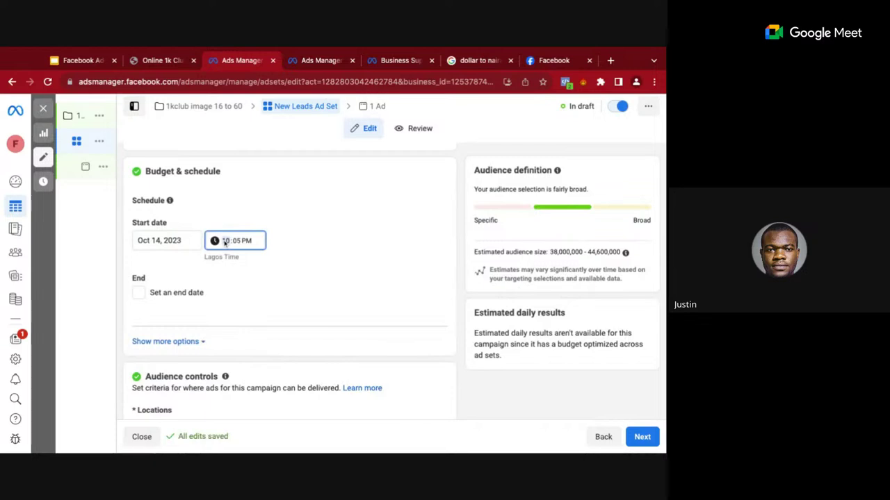
text(4)
click(248, 241)
text(a)
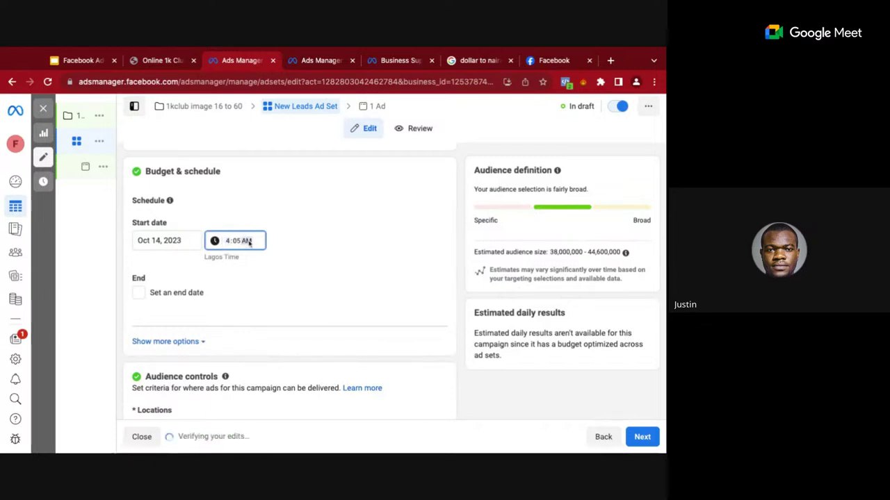
click(300, 237)
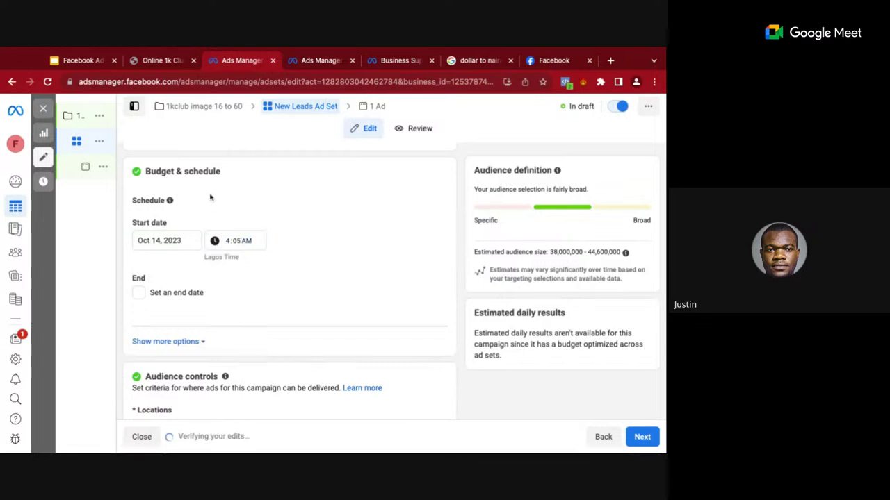
scroll(210, 197, up, 1)
scroll(210, 198, down, 1)
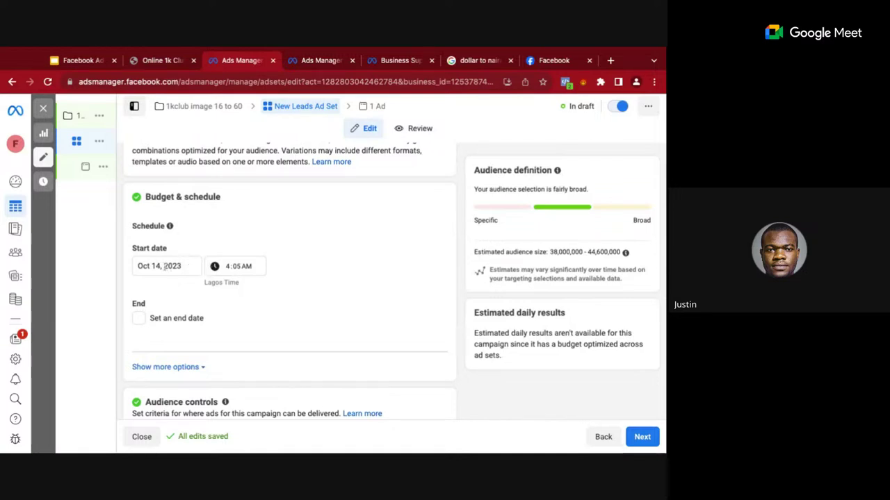
Change the ad set's start date to October 12, 2023
click(167, 267)
click(223, 340)
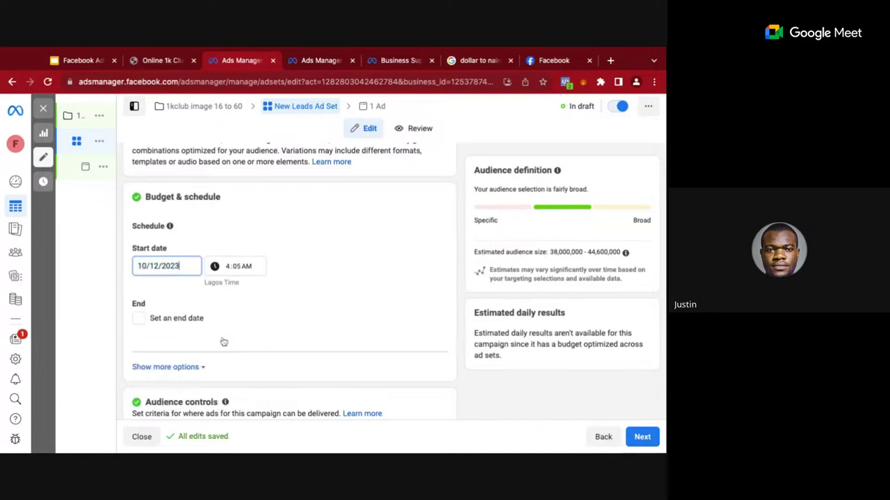
scroll(326, 230, down, 1)
scroll(326, 231, down, 1)
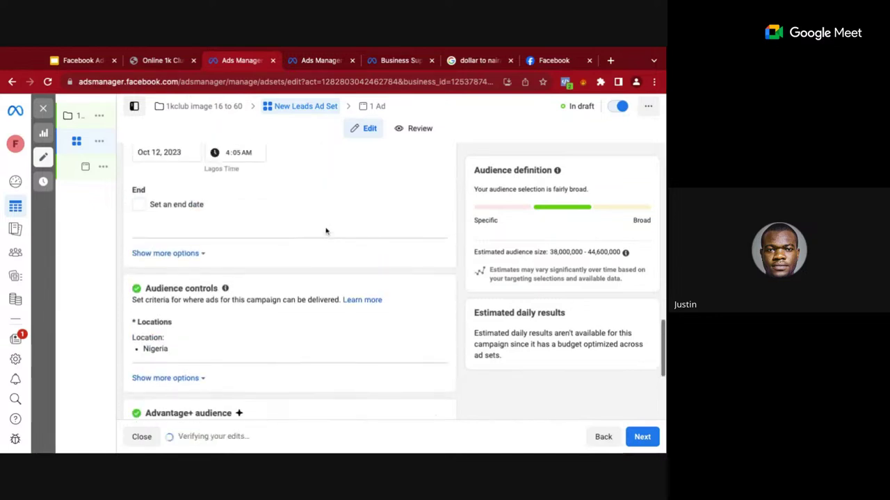
Examine the ad set's schedule and the dates offered in the start date calendar, keeping the selected date
scroll(326, 230, up, 1)
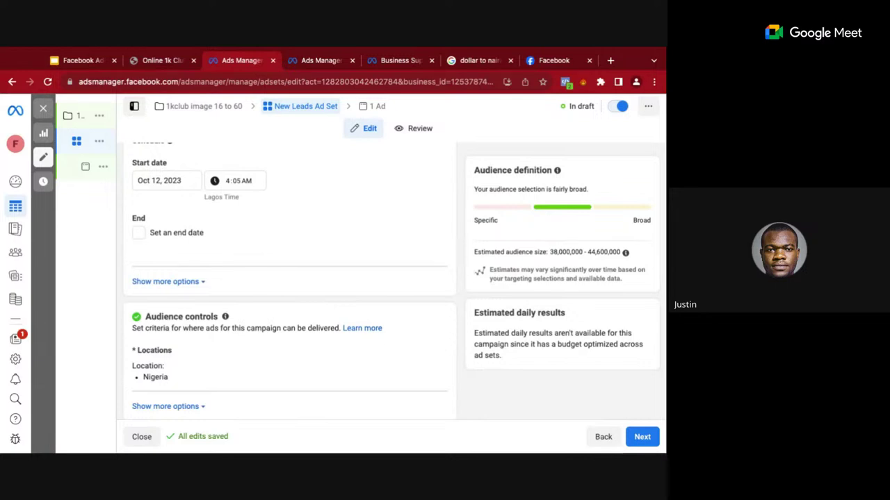
scroll(244, 225, up, 2)
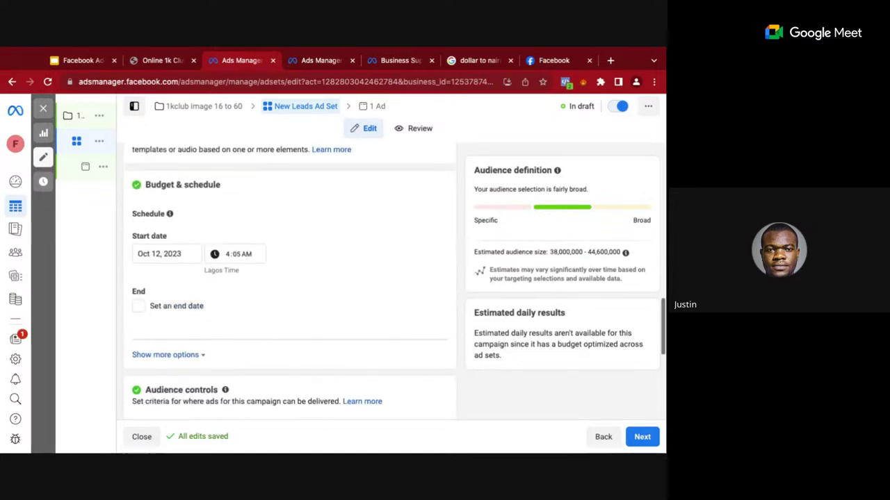
scroll(244, 225, down, 1)
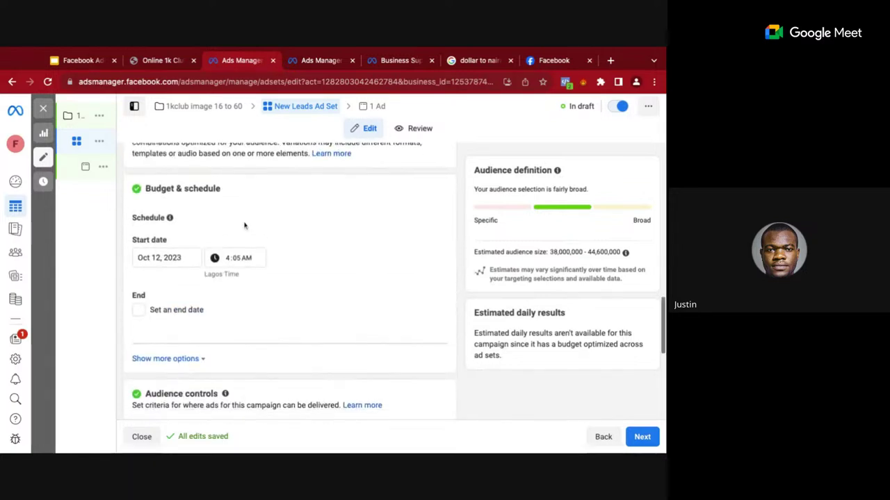
key(Tab)
click(256, 221)
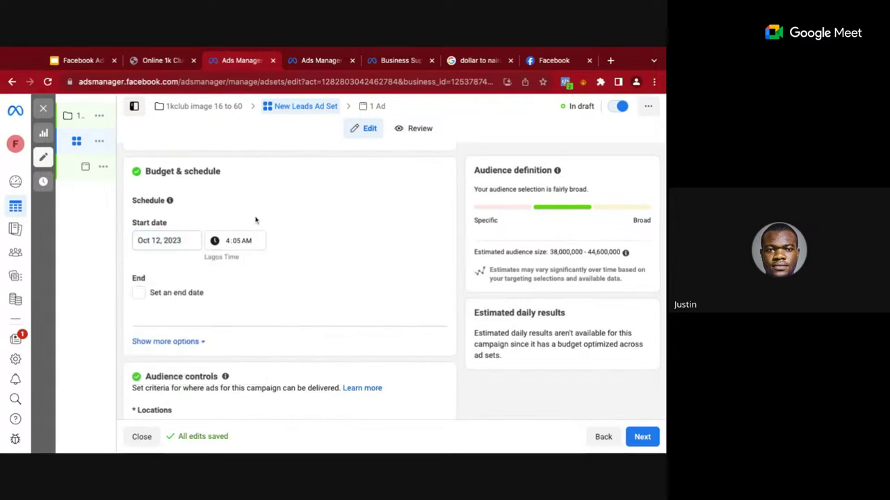
scroll(341, 226, up, 1)
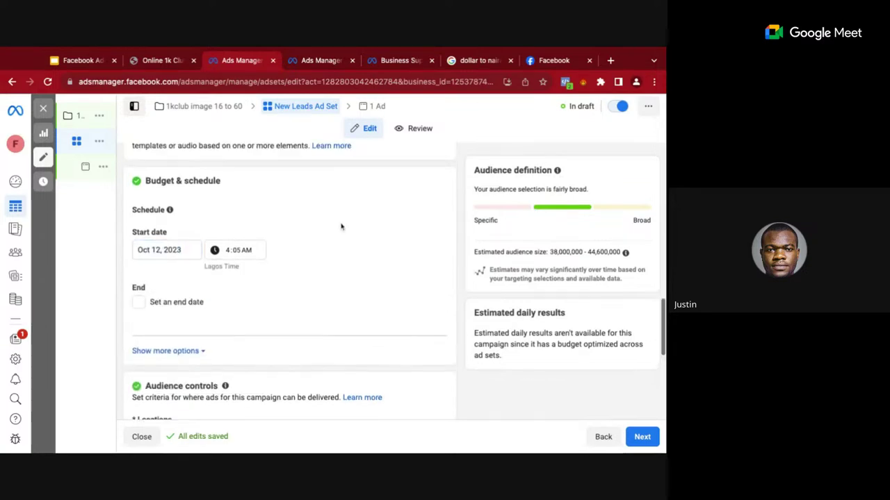
scroll(340, 226, down, 1)
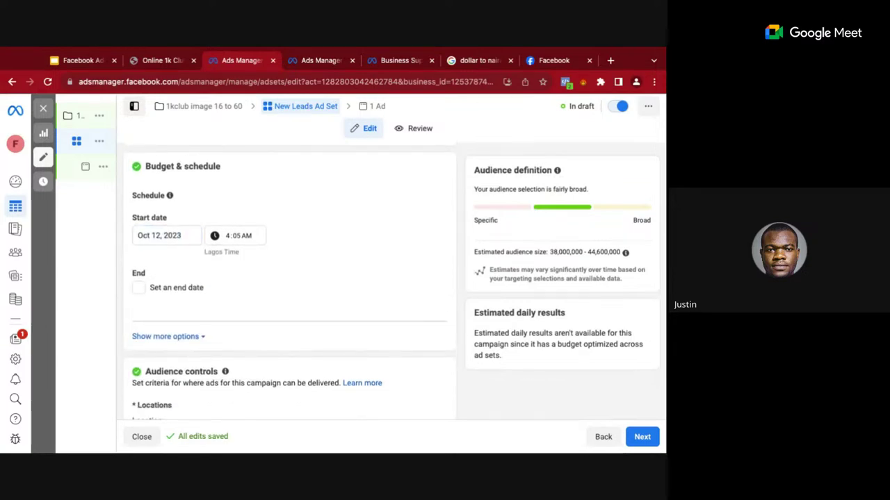
click(174, 237)
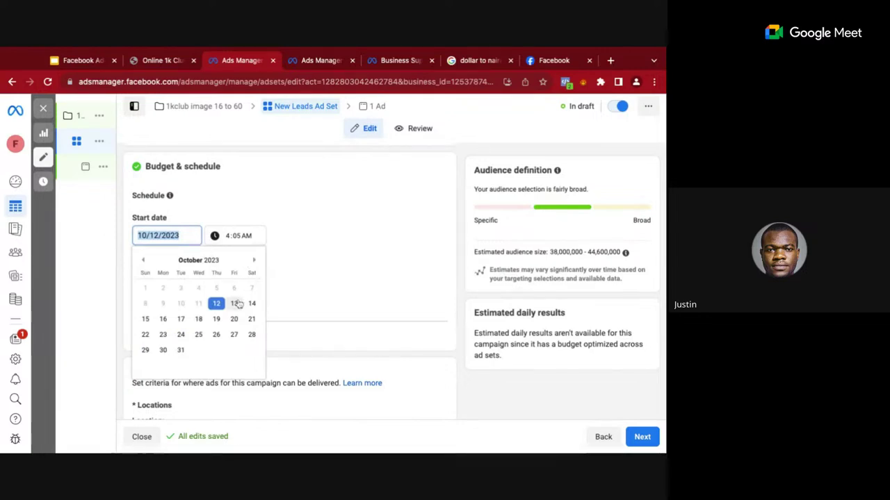
click(320, 215)
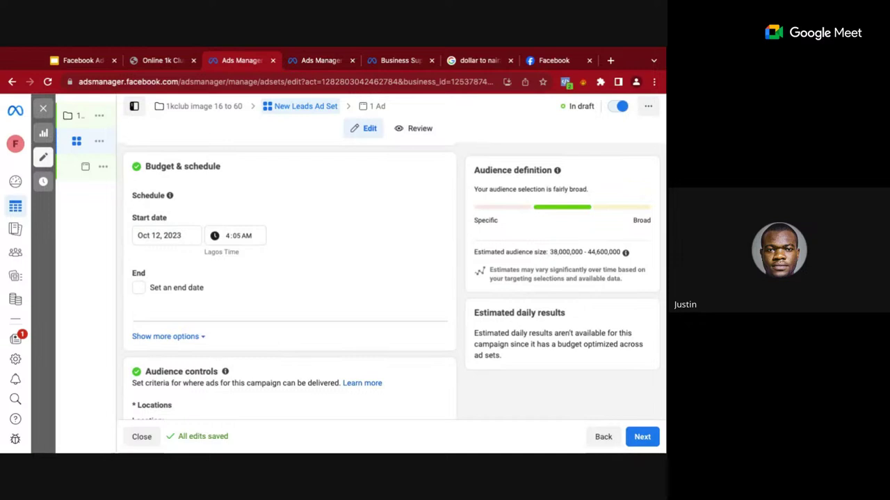
click(149, 235)
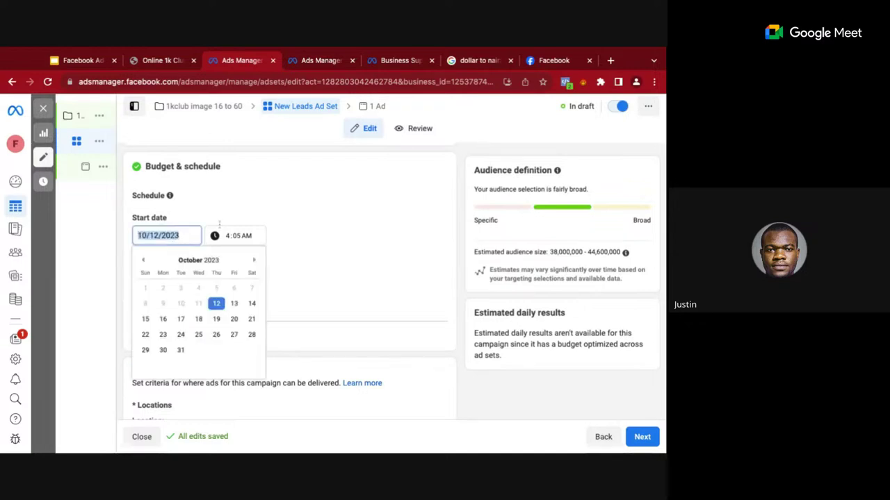
click(282, 220)
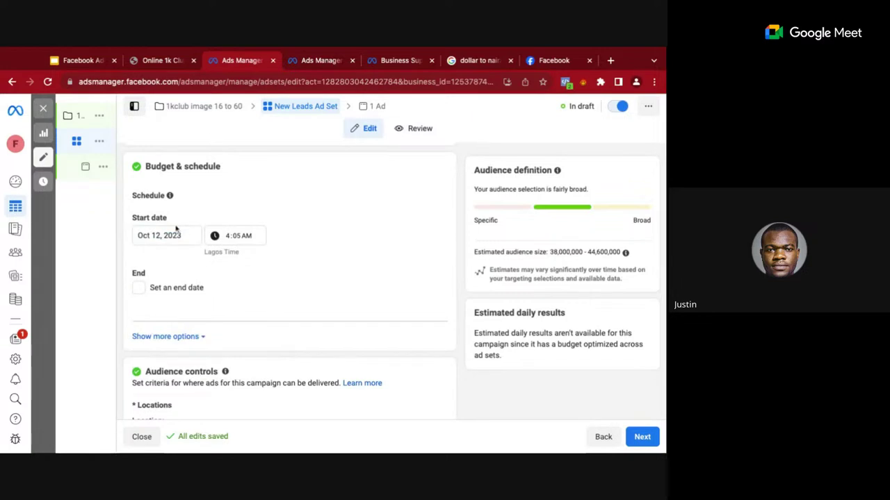
Examine the ad set's start time and optional end date fields, leaving the schedule without an end date
scroll(176, 229, up, 1)
scroll(176, 229, down, 1)
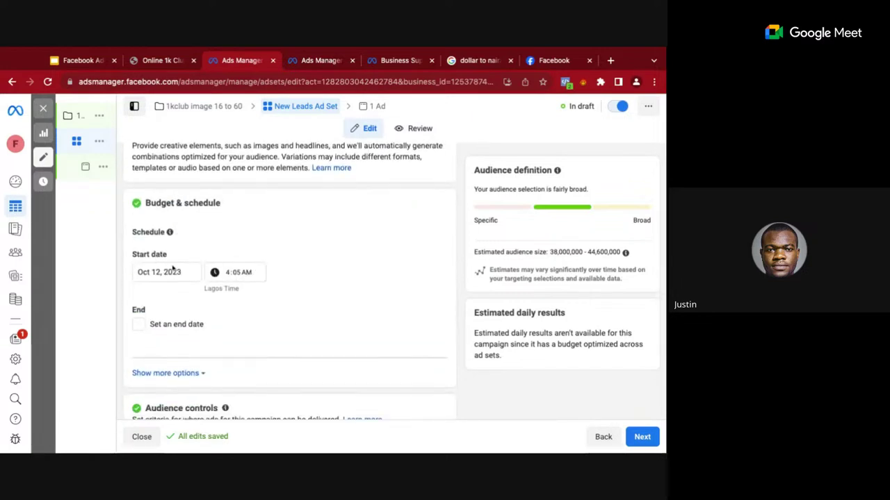
click(235, 275)
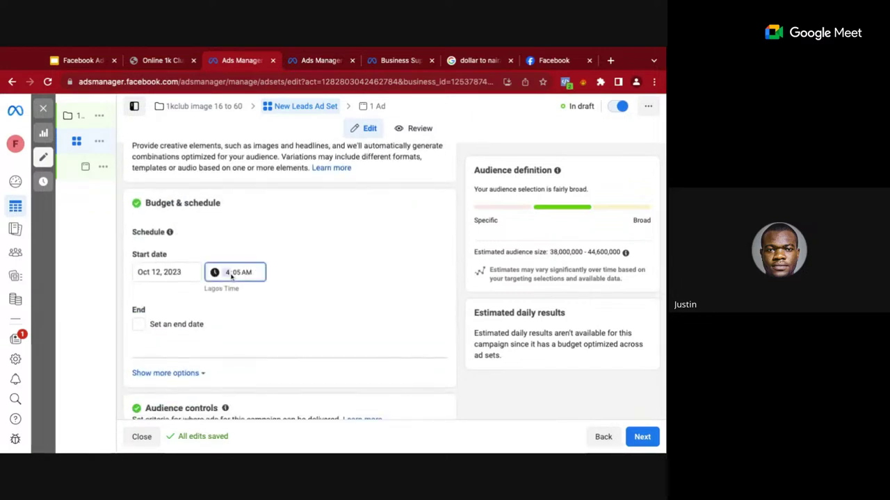
click(298, 264)
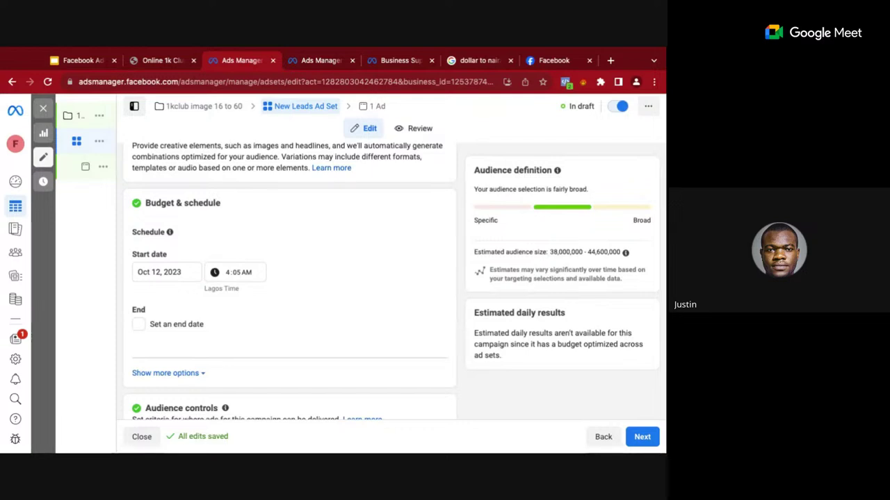
scroll(290, 278, down, 1)
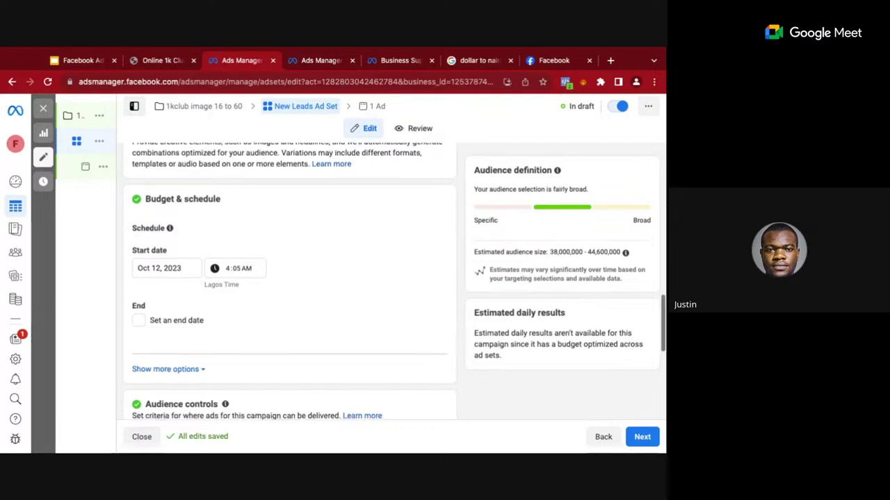
click(139, 321)
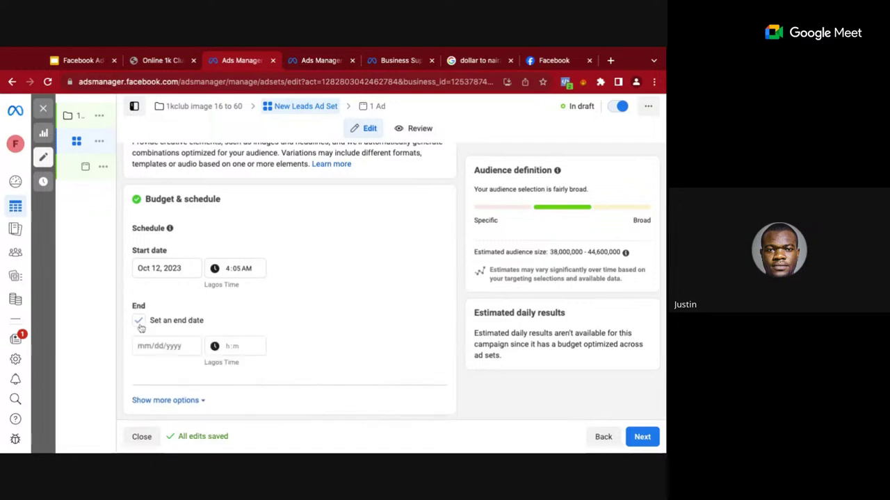
click(139, 323)
scroll(172, 317, down, 1)
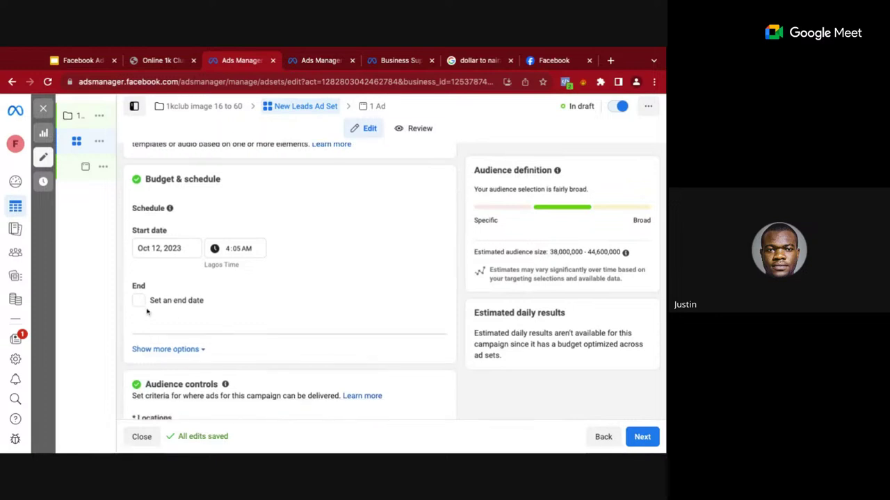
Review the ad set's schedule, audience controls, Advantage+ audience and placements sections
scroll(217, 328, down, 1)
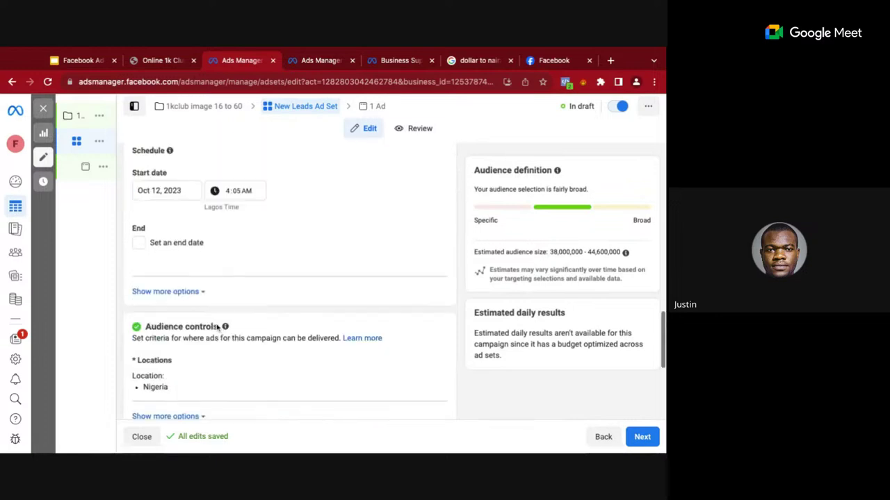
scroll(218, 327, up, 2)
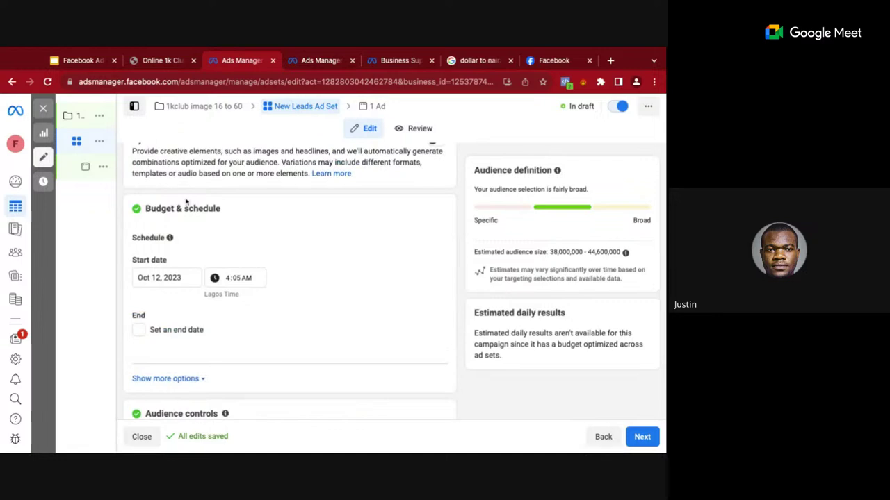
scroll(205, 208, down, 3)
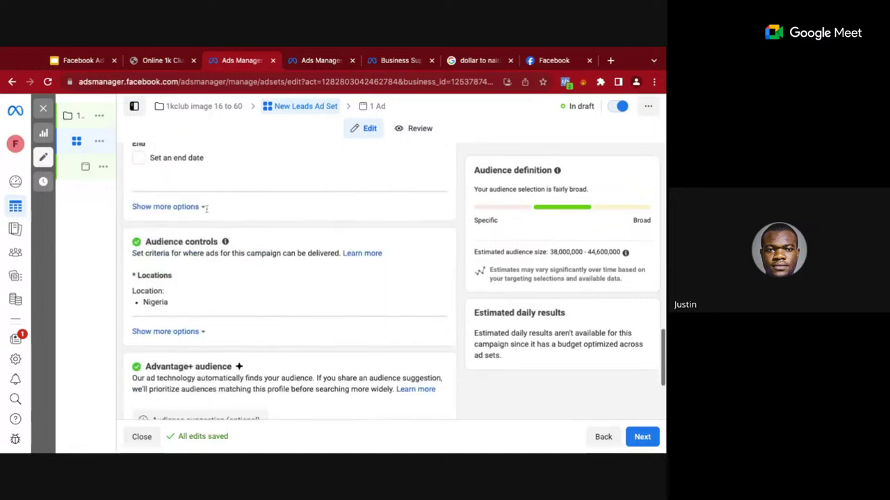
scroll(206, 207, down, 1)
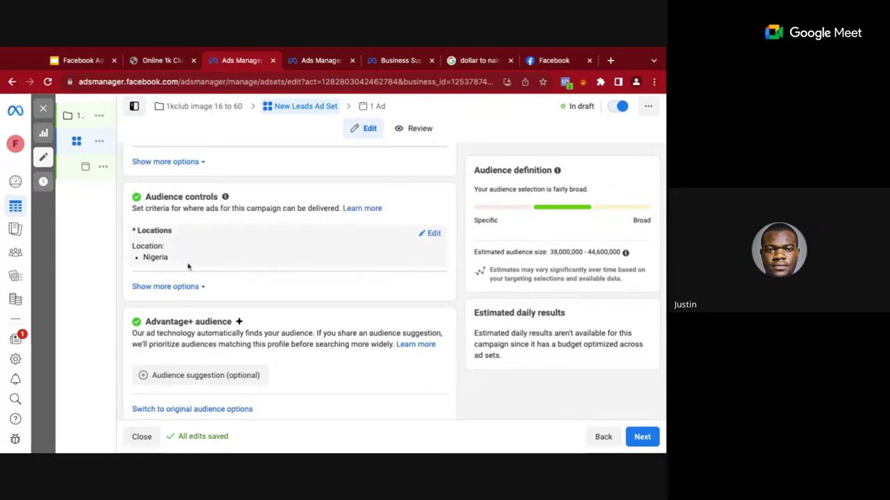
scroll(243, 308, down, 2)
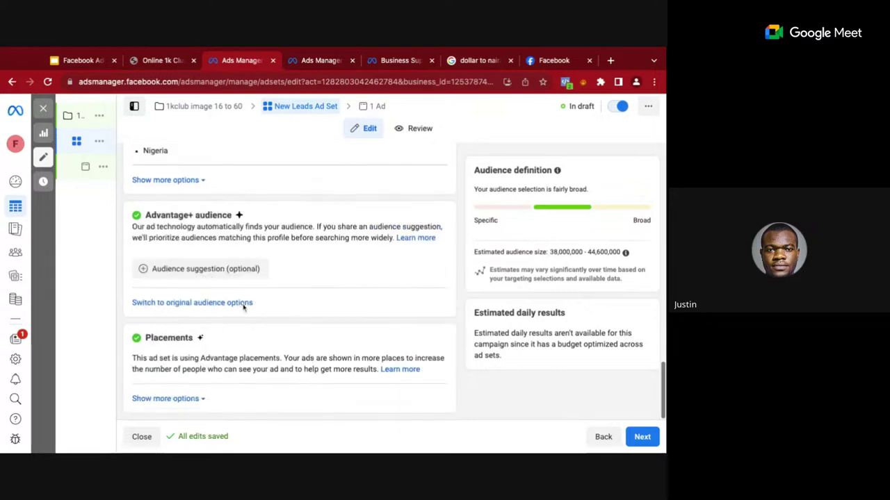
scroll(244, 308, up, 3)
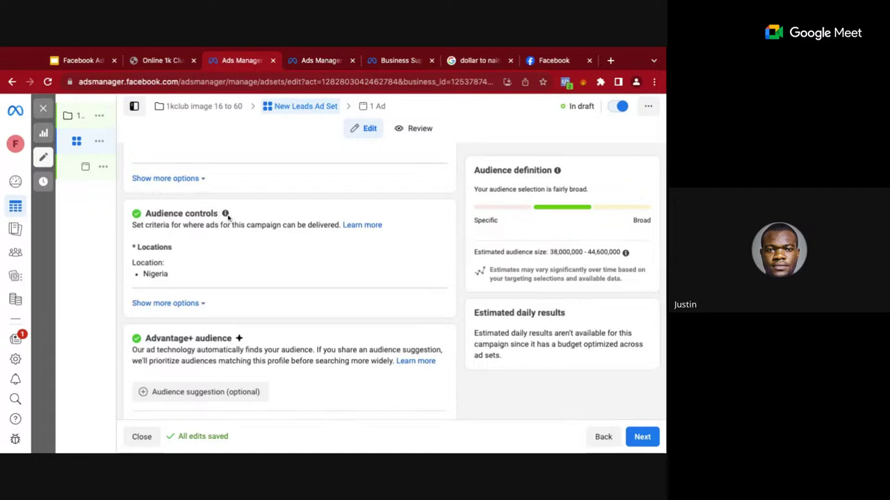
Expand the additional audience controls and examine the minimum age, custom audience exclusions and languages settings
click(204, 306)
scroll(203, 308, down, 2)
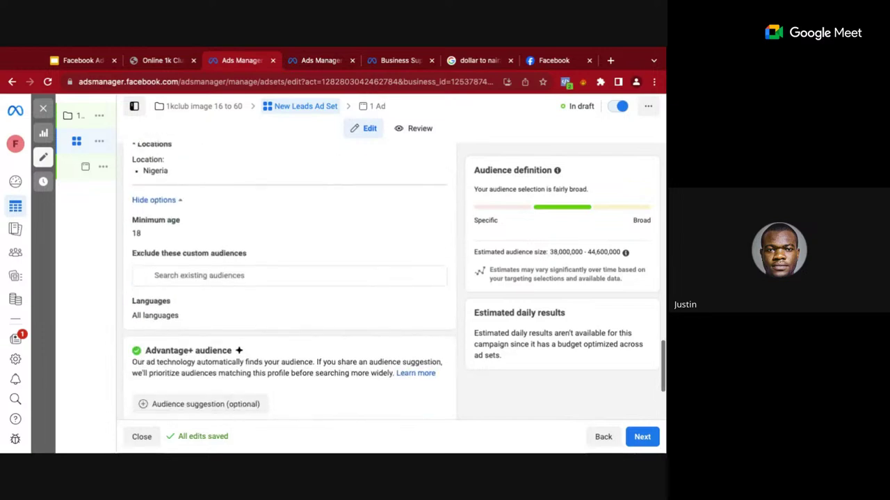
scroll(208, 288, up, 2)
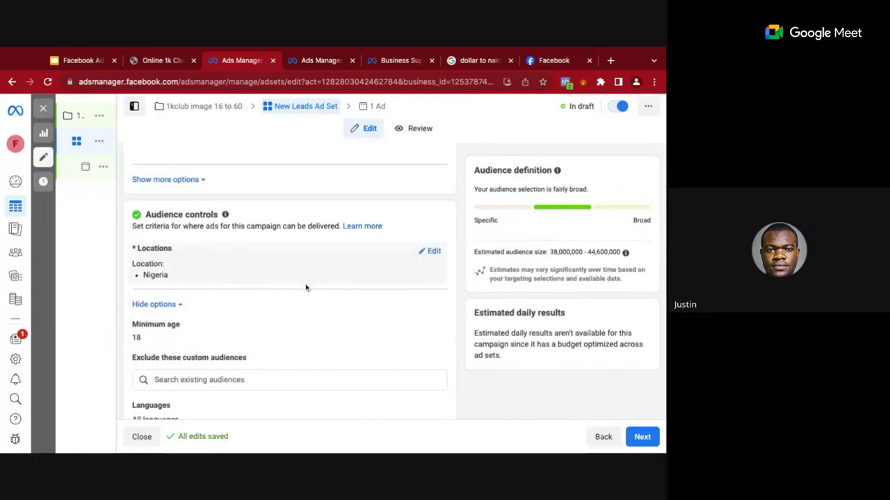
scroll(306, 287, down, 1)
scroll(305, 288, up, 1)
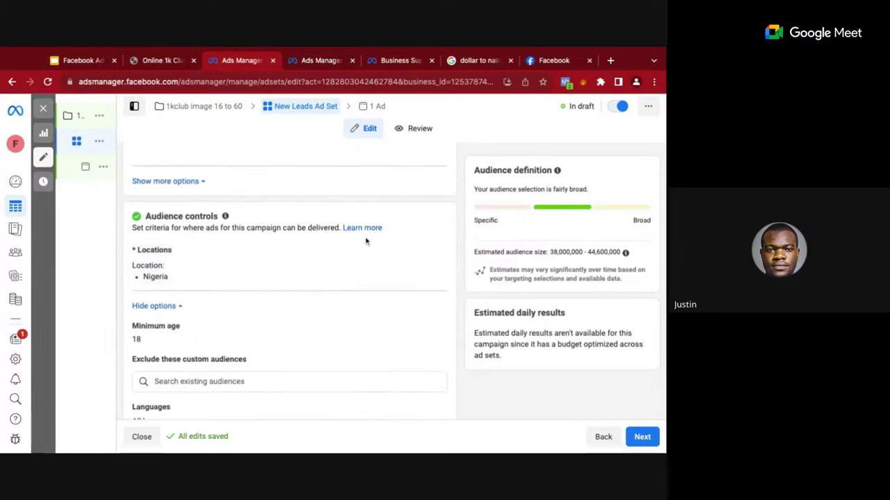
Remove Nigeria from the ad set's targeted locations in the audience controls
scroll(292, 242, down, 3)
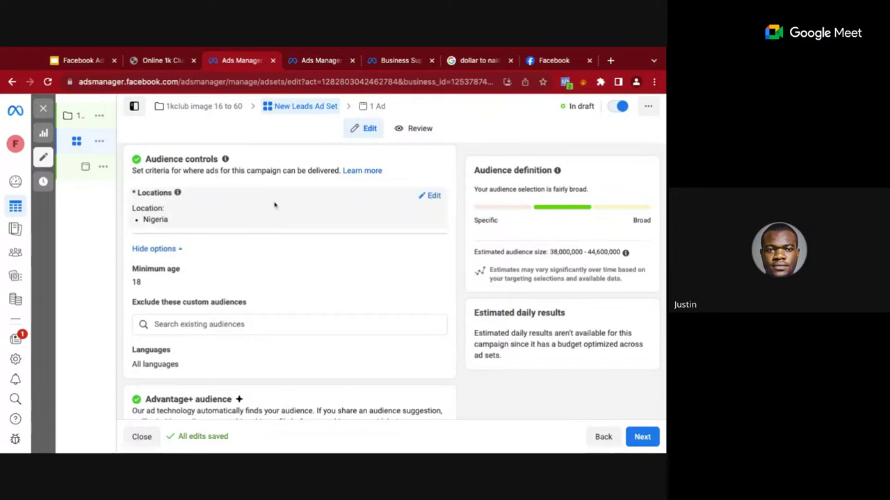
click(430, 196)
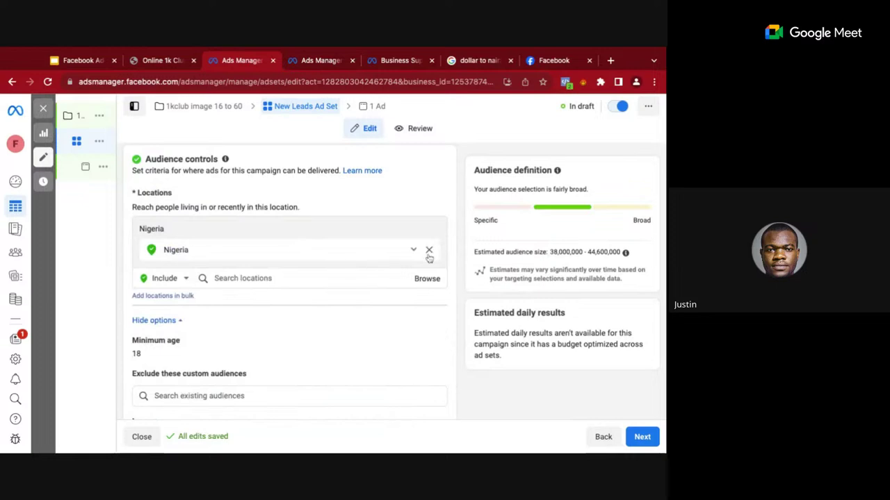
click(429, 251)
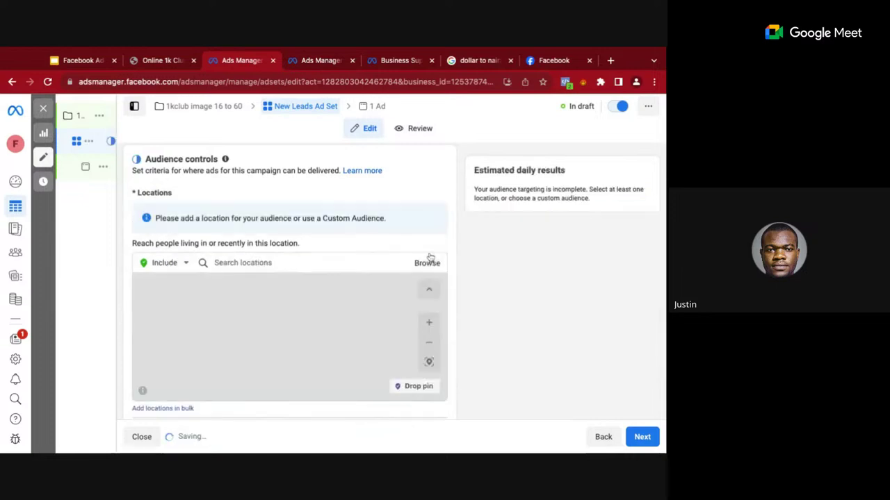
Search the ad set's audience locations for the countries Nigeria and Ghana without adding either
click(303, 258)
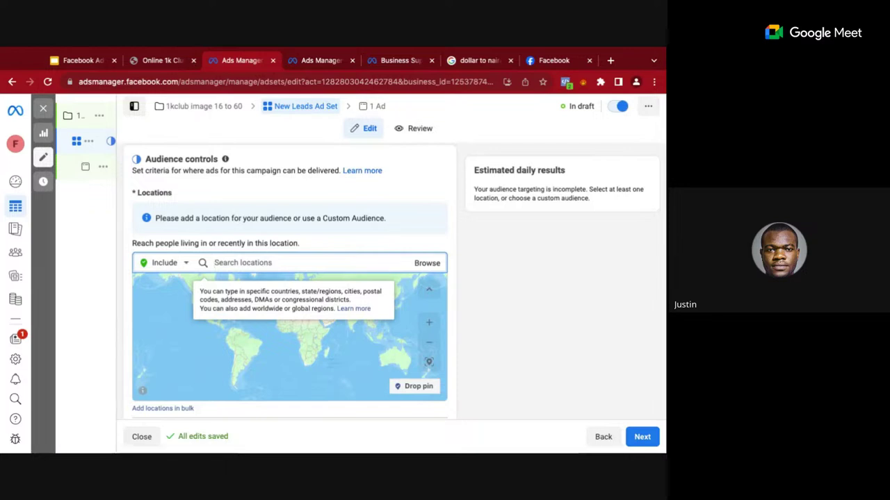
text(nigeri)
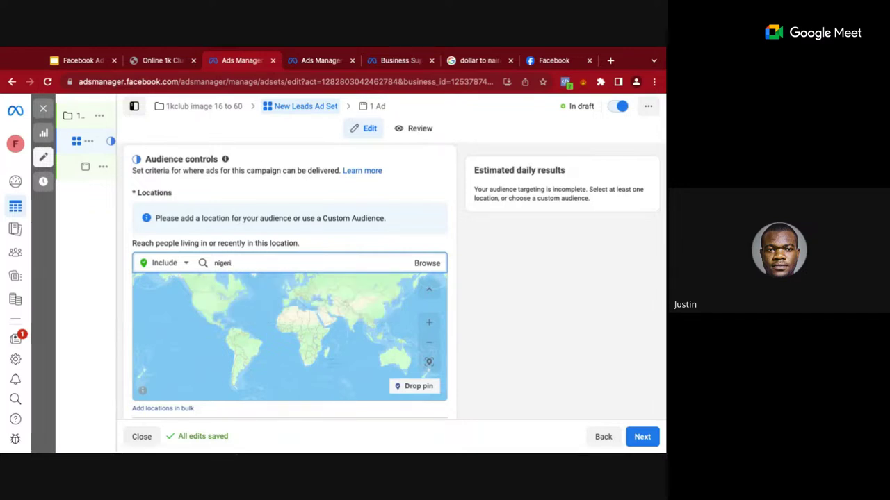
text(a)
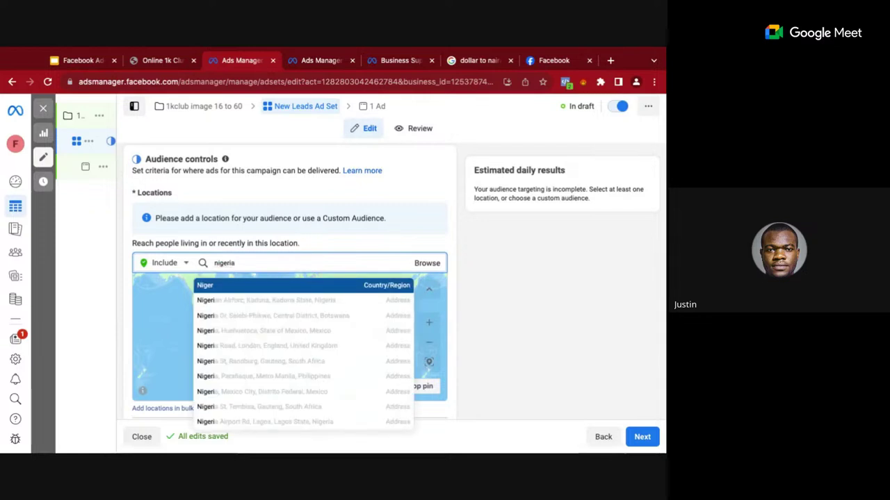
double_click(292, 264)
text(ghna)
key(BackSpace)
key(BackSpace)
text(ana)
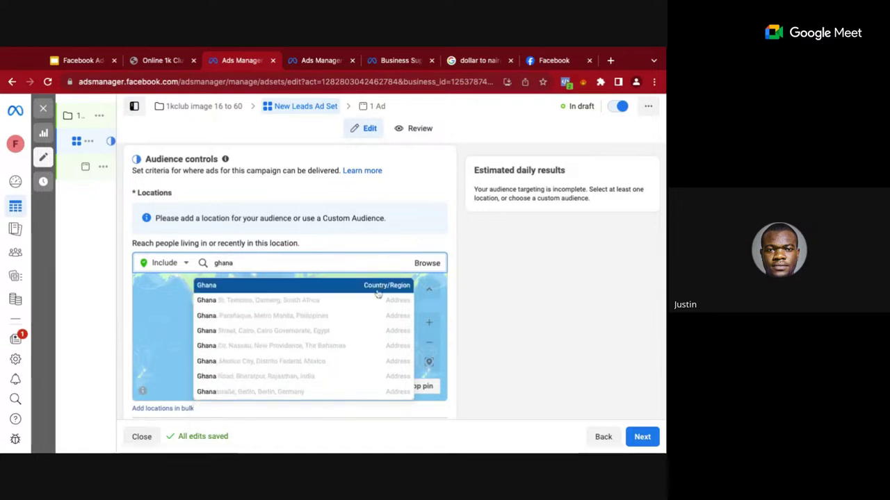
Search the audience locations for the cities Tema and Accra without adding either
double_click(302, 264)
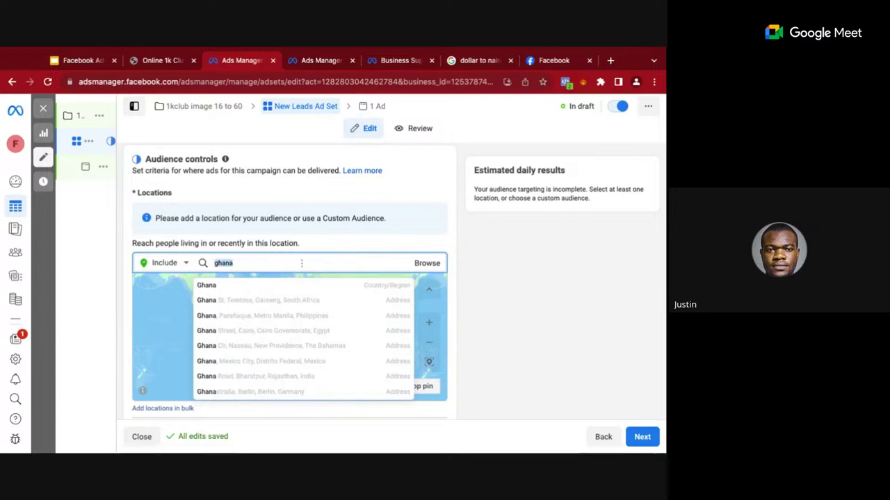
text(tema)
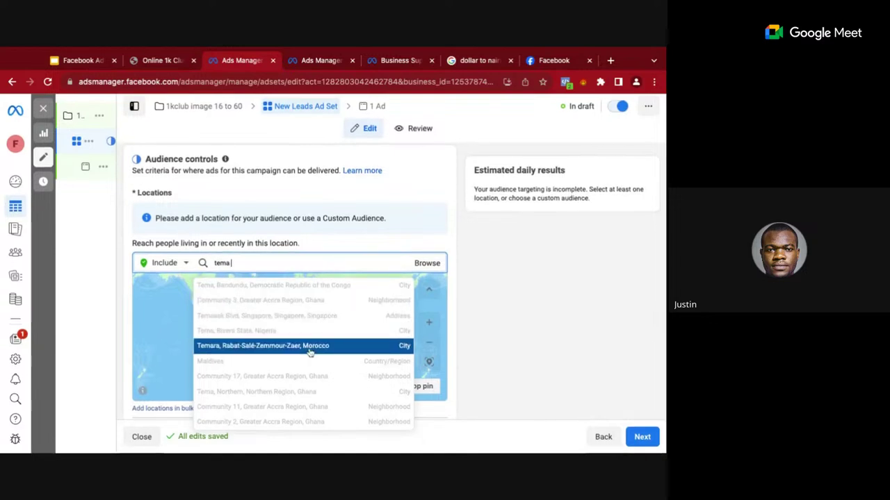
double_click(312, 264)
text(accra)
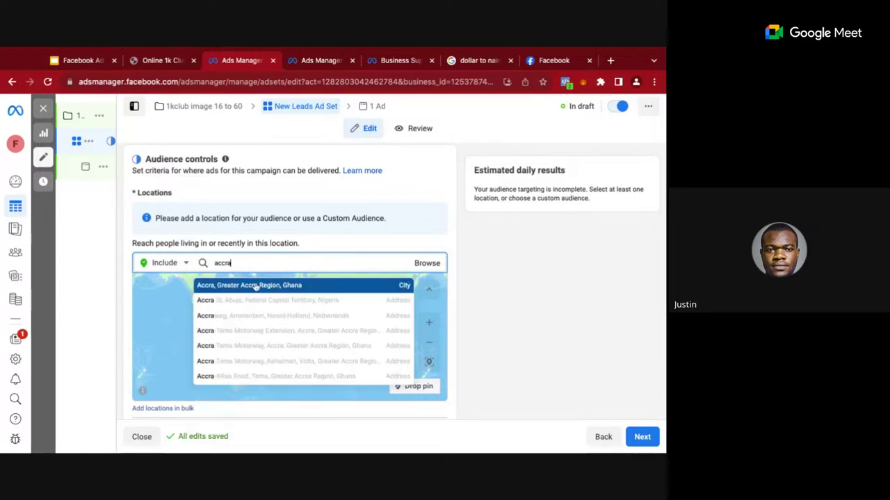
Search the audience locations for the Lagos areas Ikeja and Lekki without adding either
double_click(279, 267)
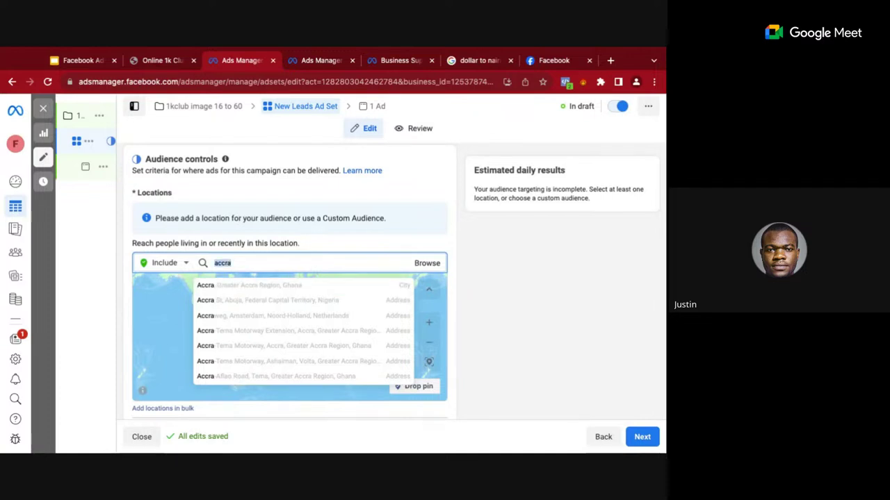
text(ikeja)
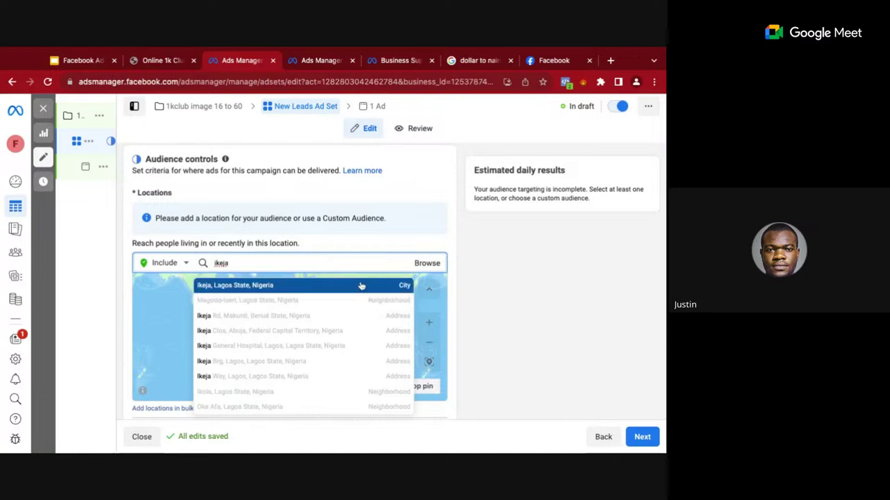
key(Escape)
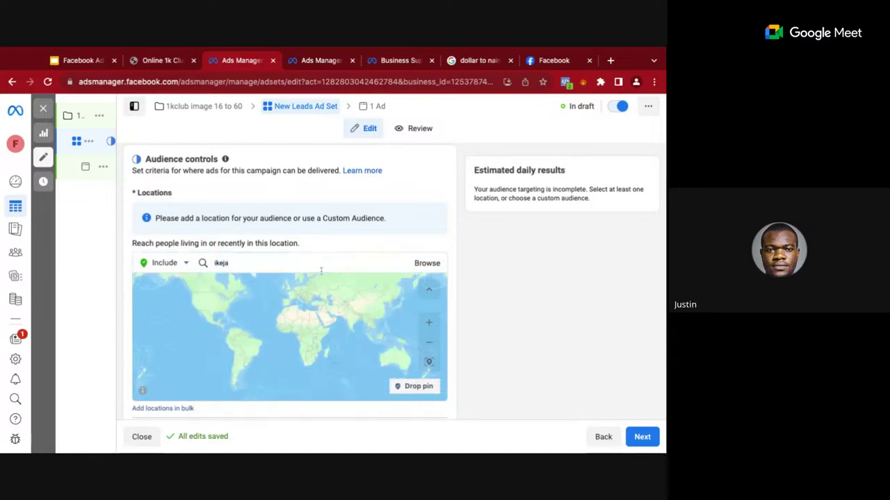
click(321, 262)
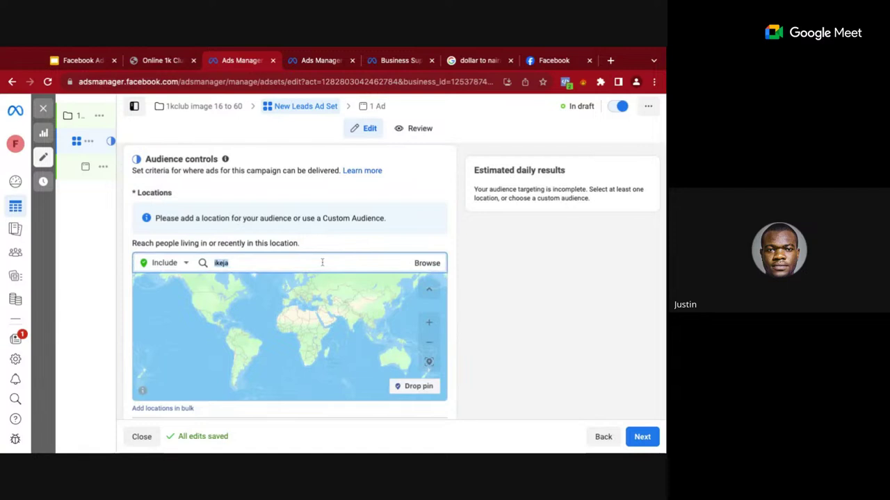
text(lekki)
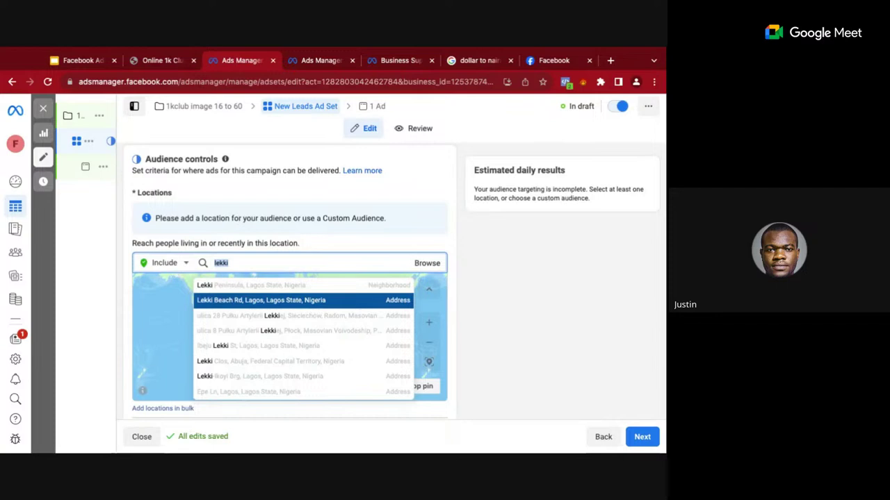
Search the audience locations for VGC, then clear the location search without adding a place
click(286, 265)
double_click(283, 265)
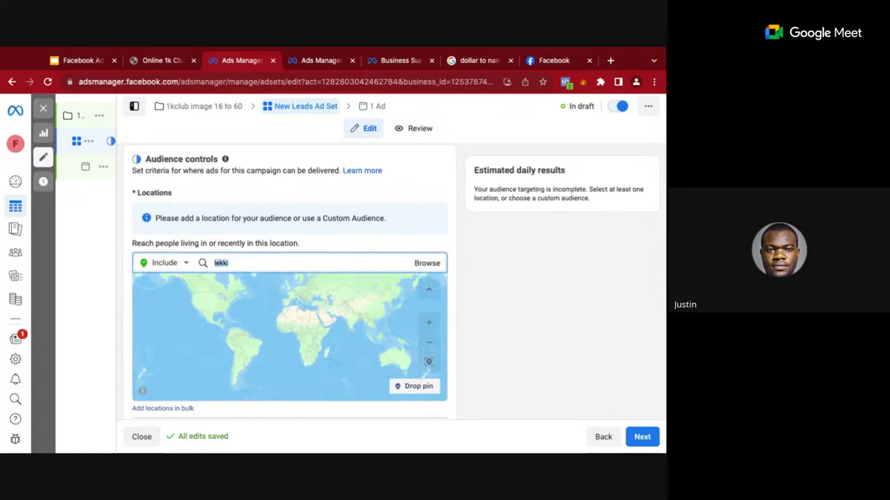
text(vgc)
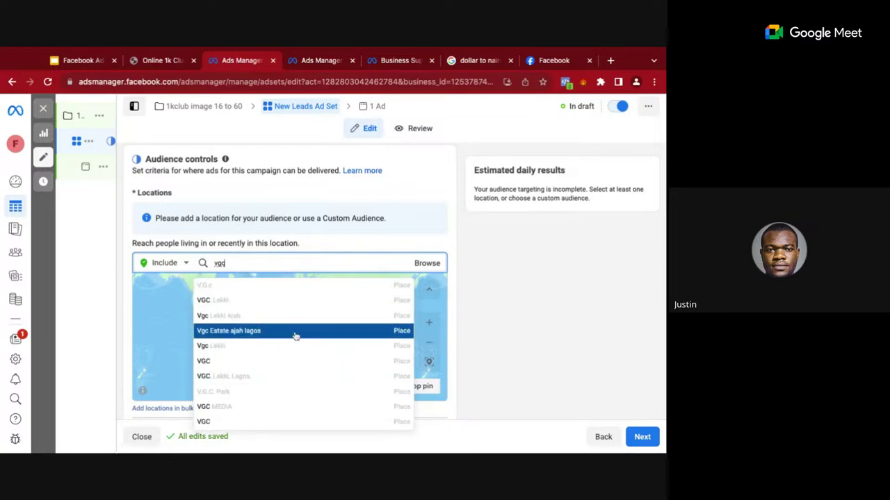
click(297, 257)
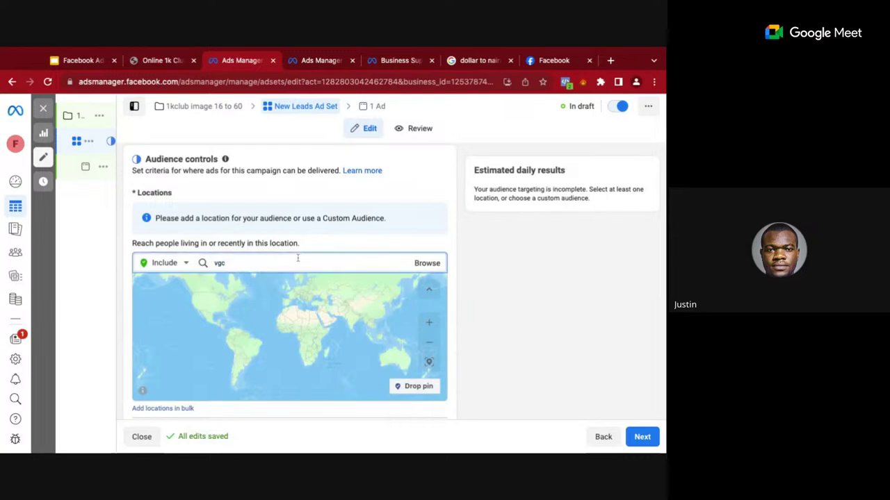
double_click(219, 263)
key(BackSpace)
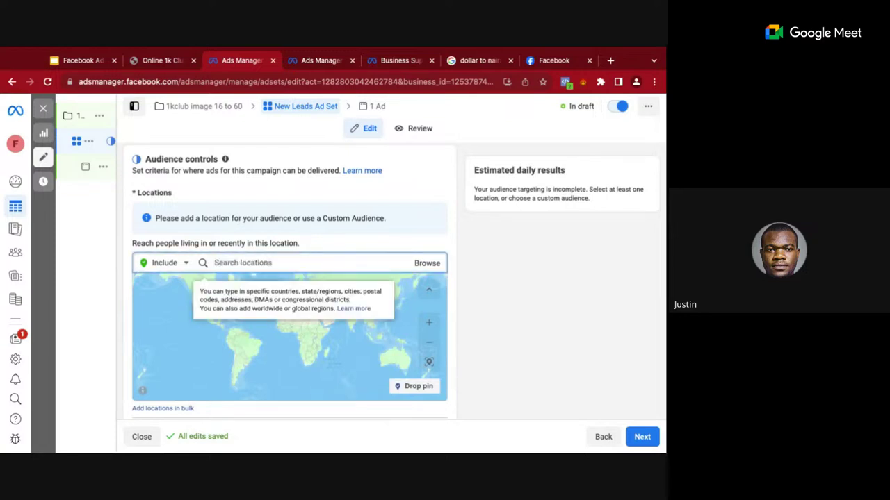
click(504, 276)
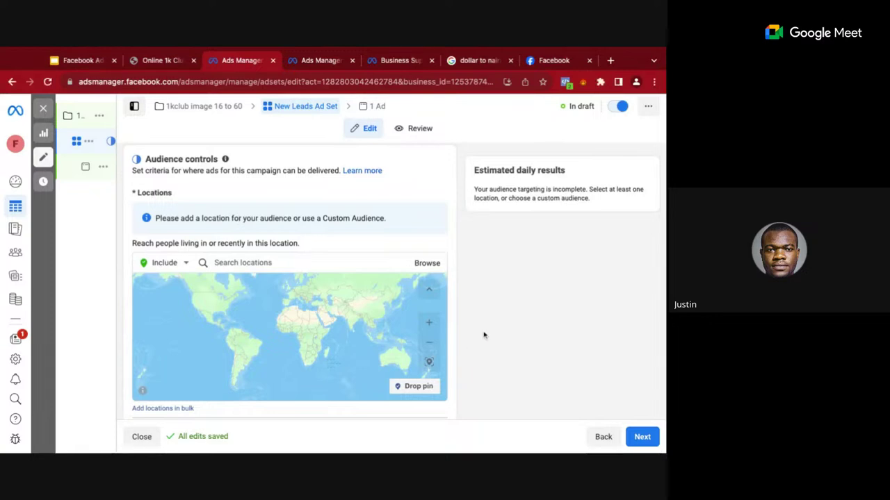
Add the country Nigeria as an included location in the ad set's audience controls
click(313, 261)
text(n)
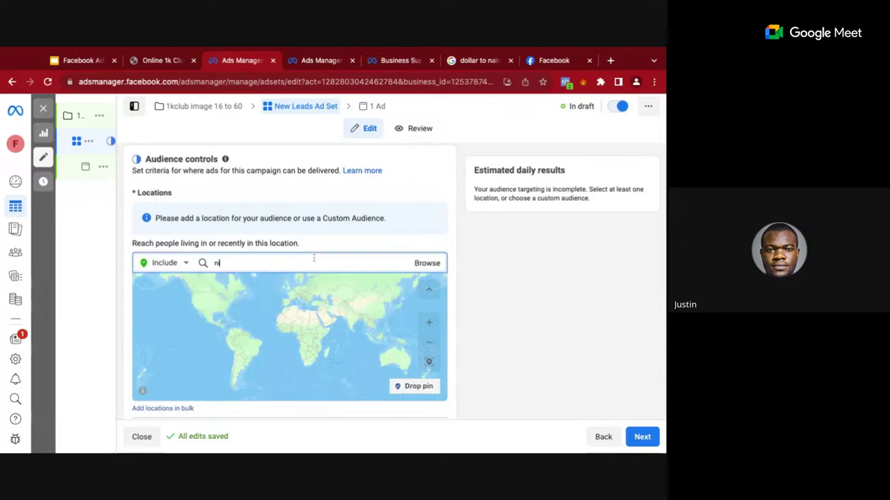
text(igerian)
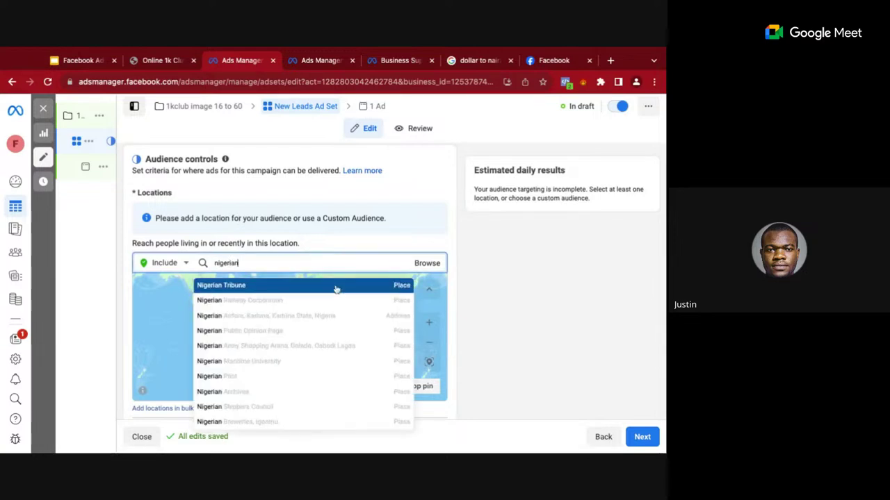
key(BackSpace)
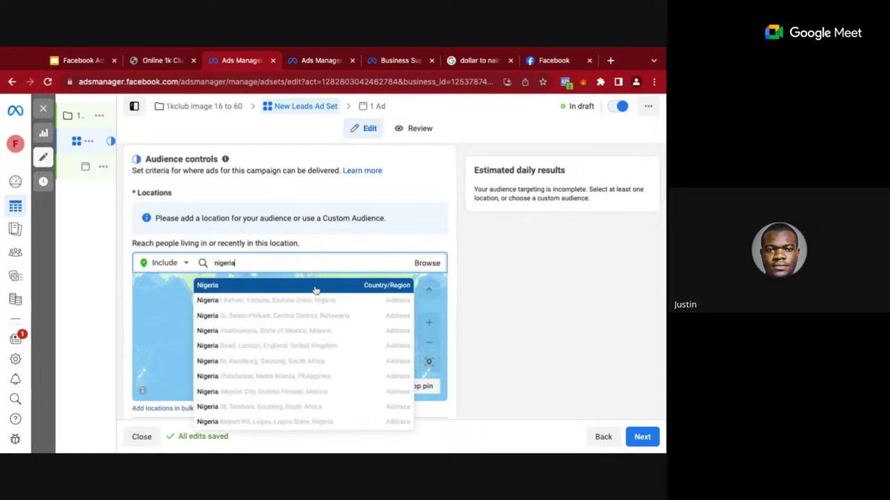
key(Return)
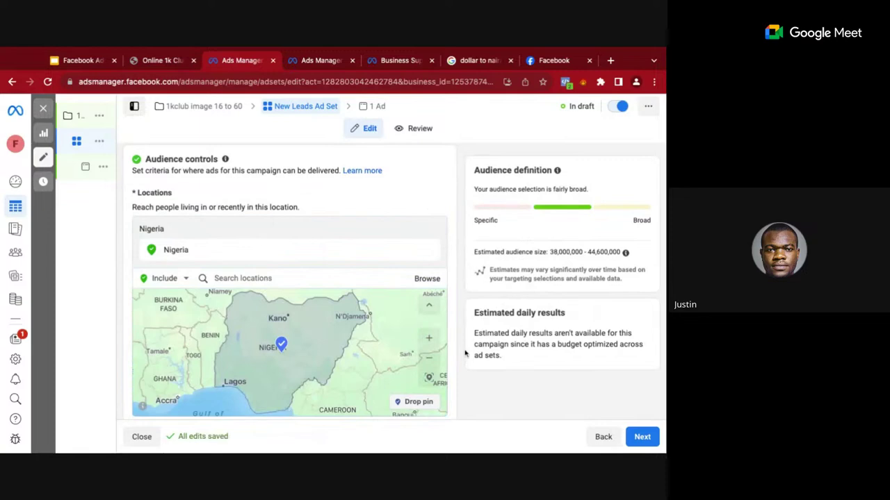
Switch the audience locations to adding exclusions and exclude the city of Lagos, Lagos State, Nigeria
scroll(450, 294, down, 3)
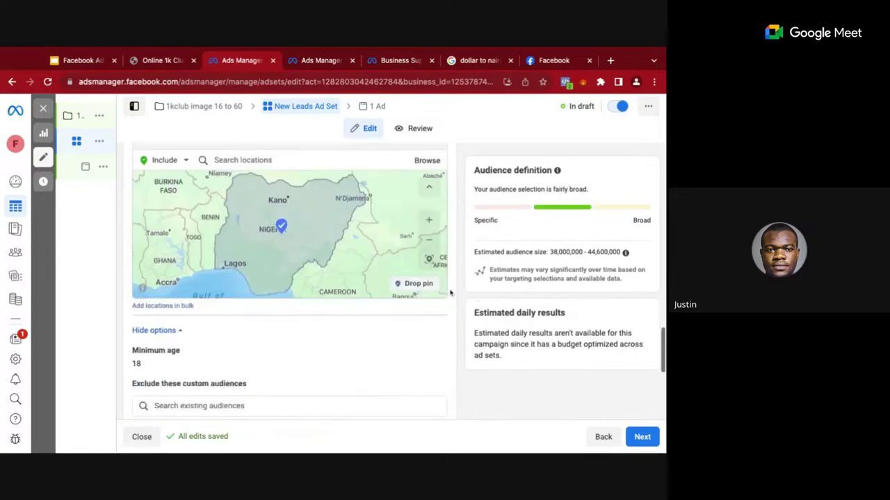
scroll(450, 293, up, 3)
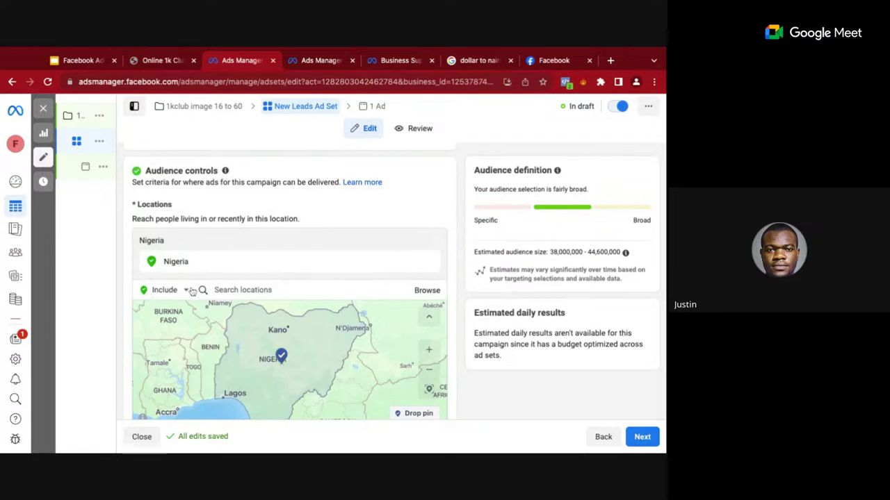
click(185, 291)
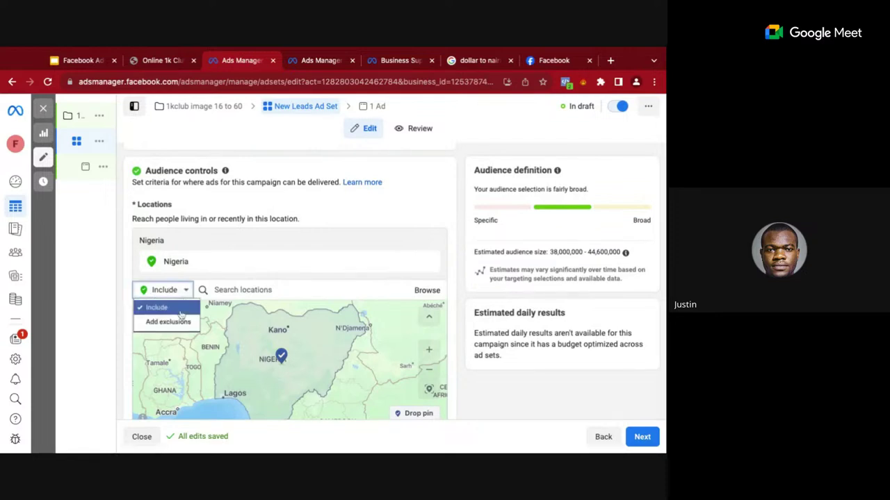
click(174, 323)
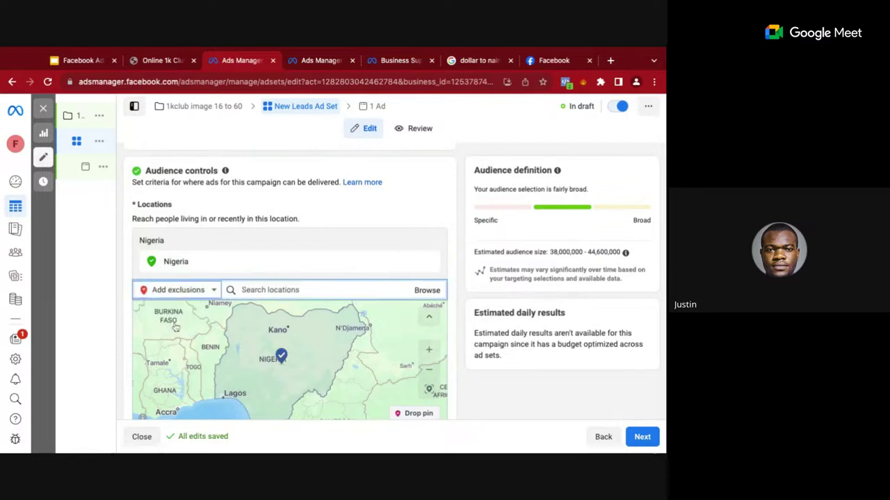
click(275, 289)
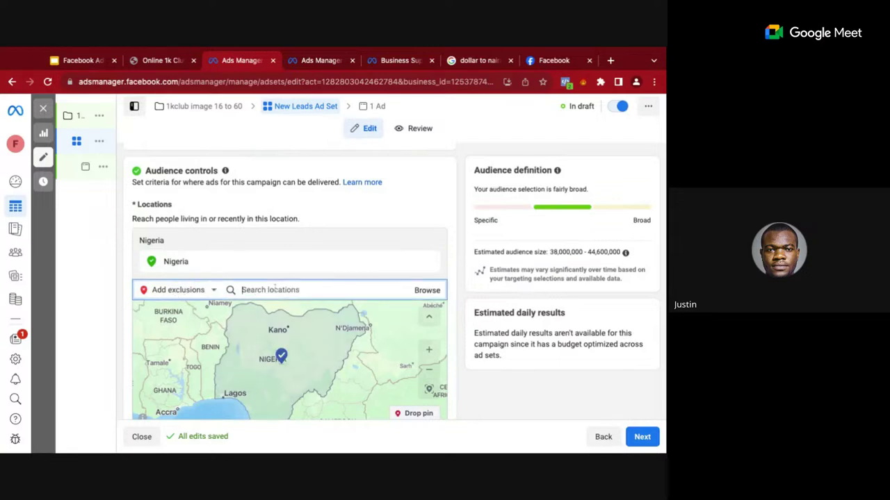
text(lagos)
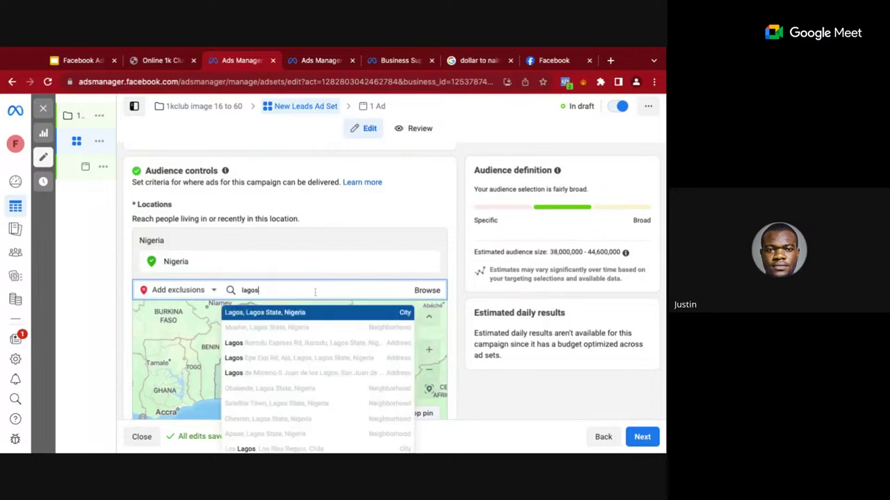
click(308, 314)
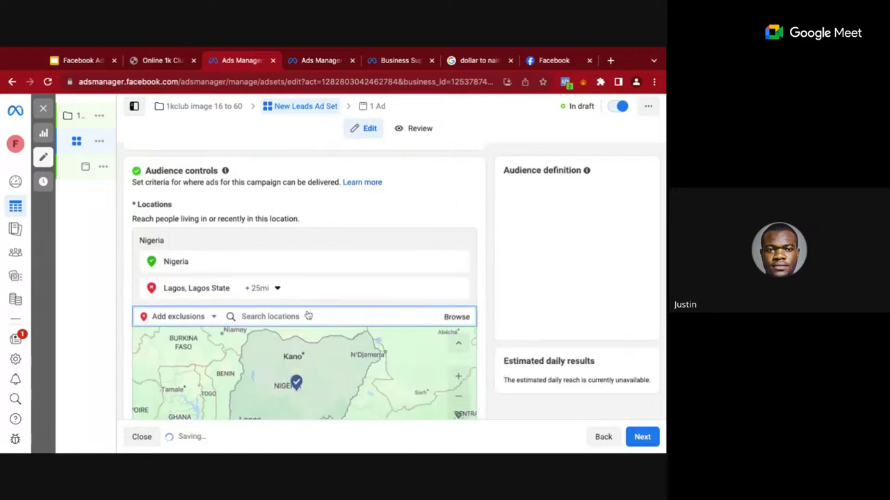
Exclude Oyo State, Nigeria, from the ad set's audience locations
scroll(365, 333, down, 1)
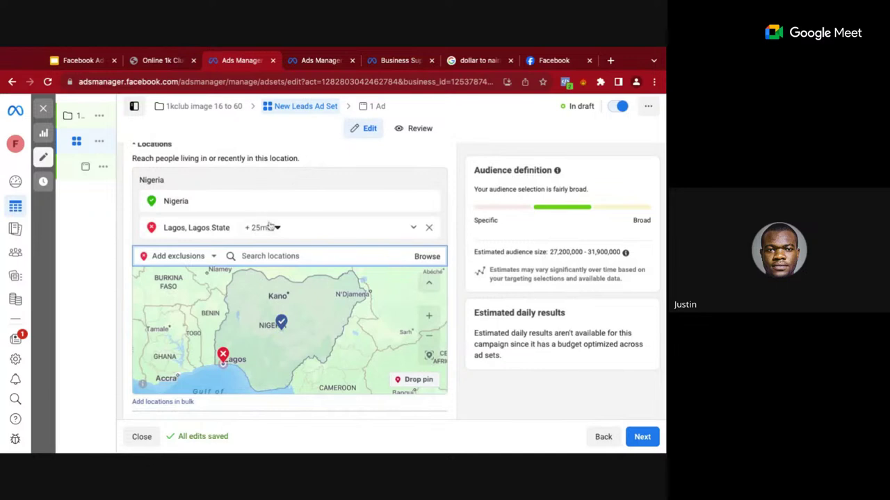
text(oyo)
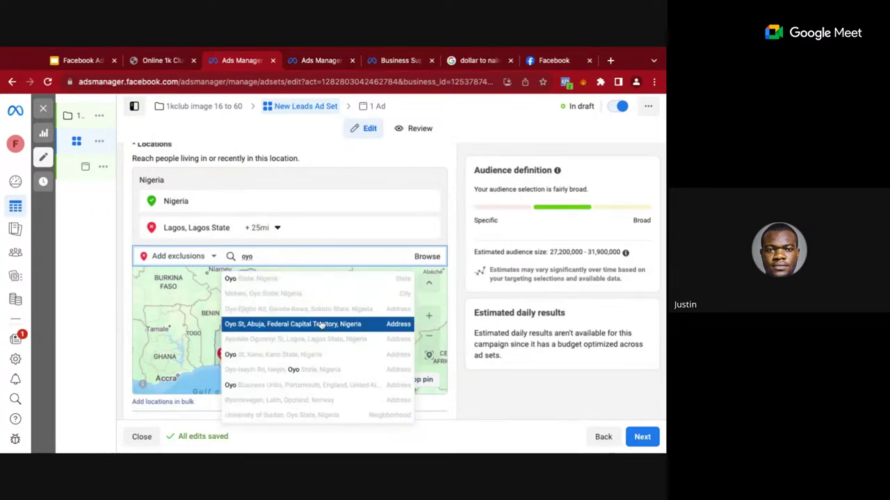
click(266, 280)
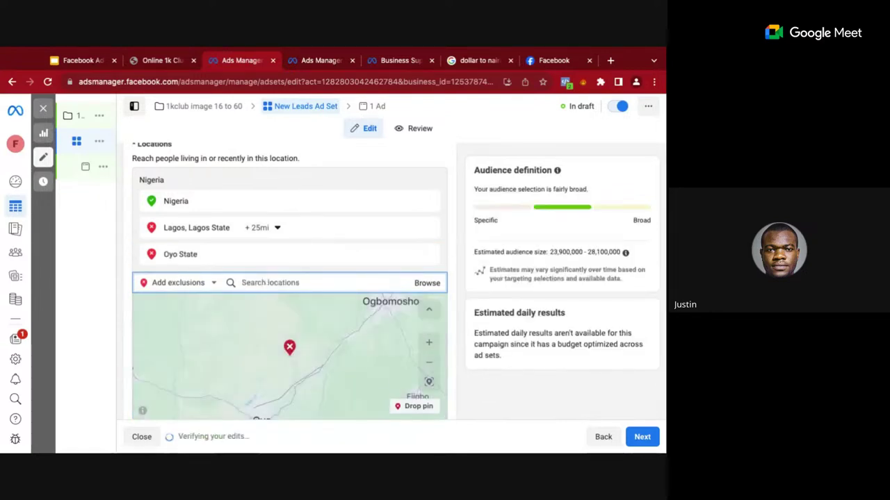
Examine the location map around the excluded Lagos and Oyo State pins and across the rest of Nigeria
click(429, 362)
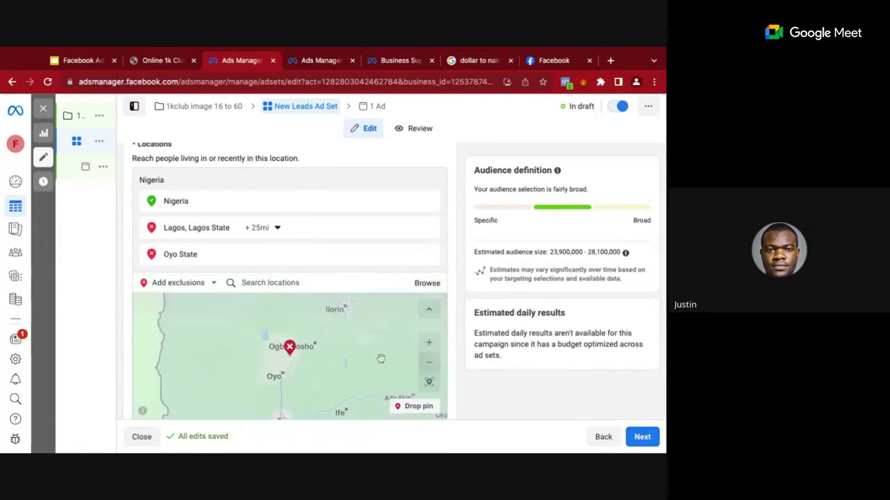
click(429, 362)
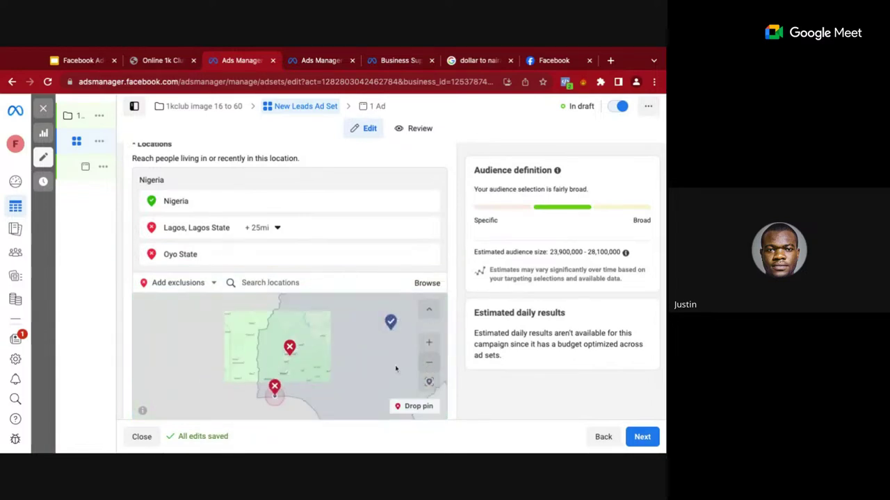
click(430, 362)
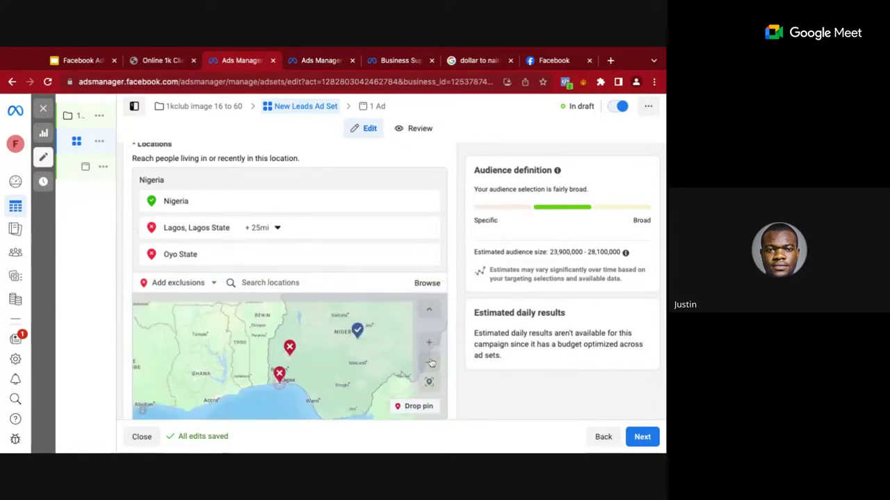
click(430, 363)
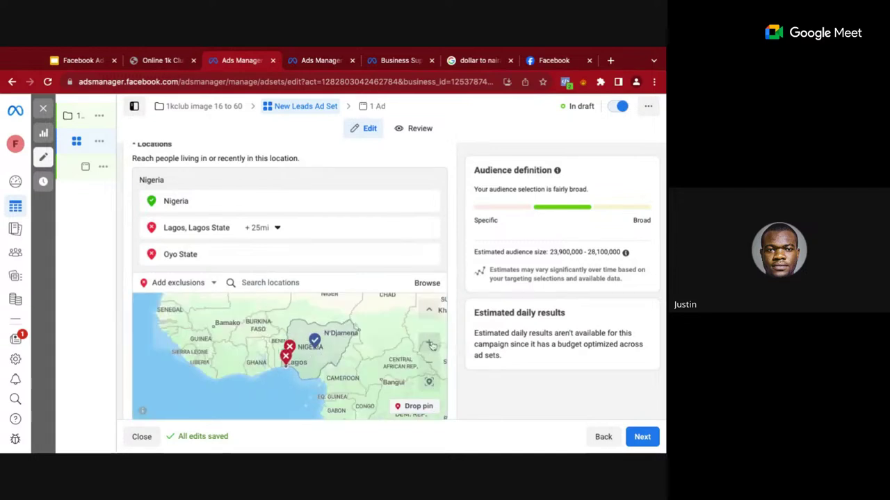
click(429, 343)
click(429, 343)
drag(420, 341, 379, 352)
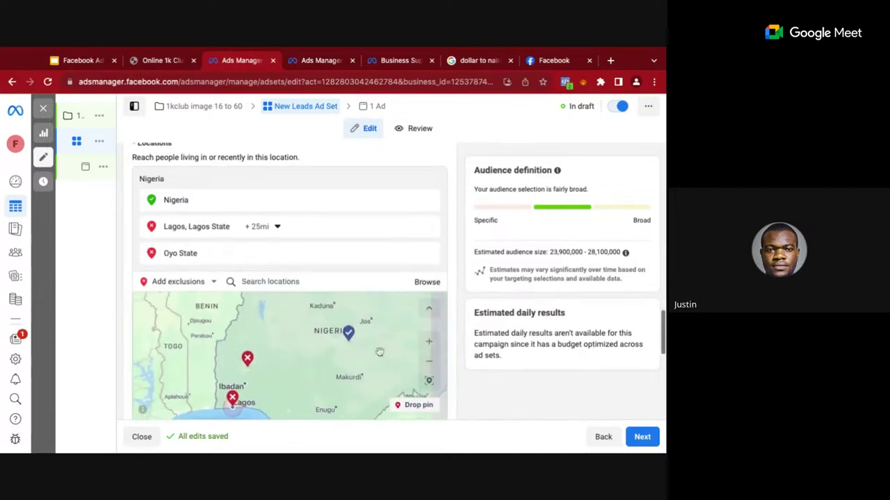
click(430, 362)
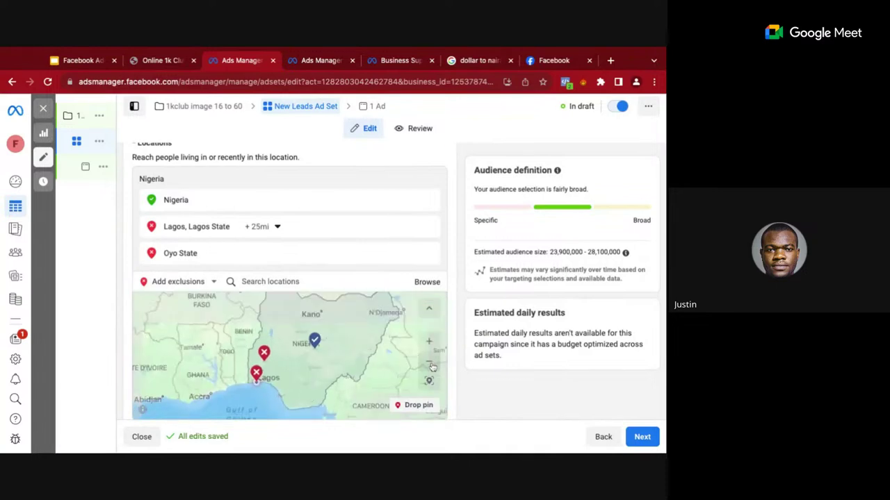
double_click(305, 367)
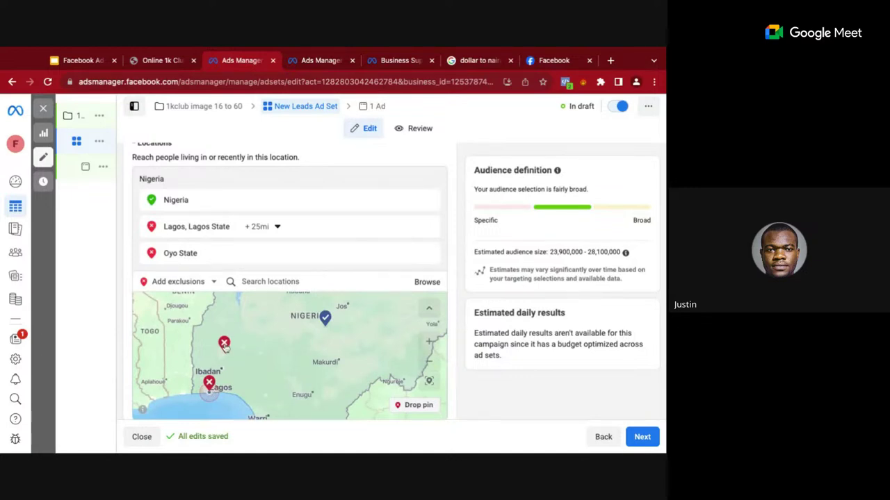
double_click(296, 361)
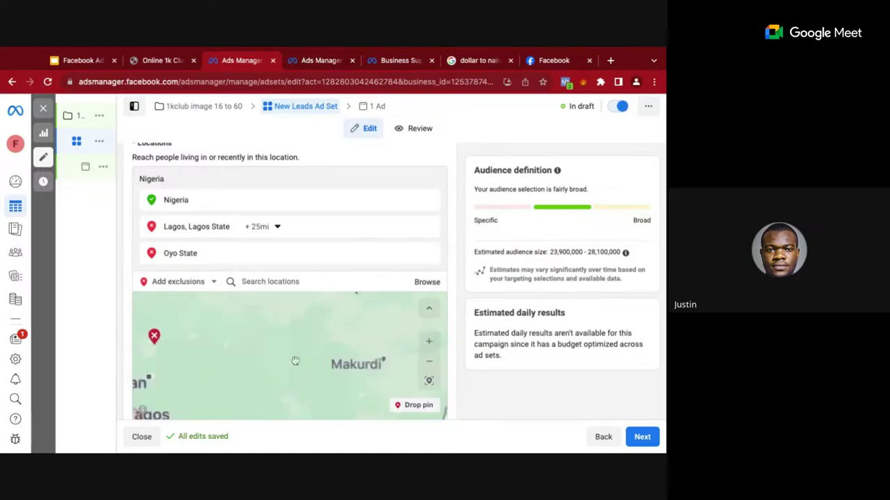
scroll(295, 360, down, 3)
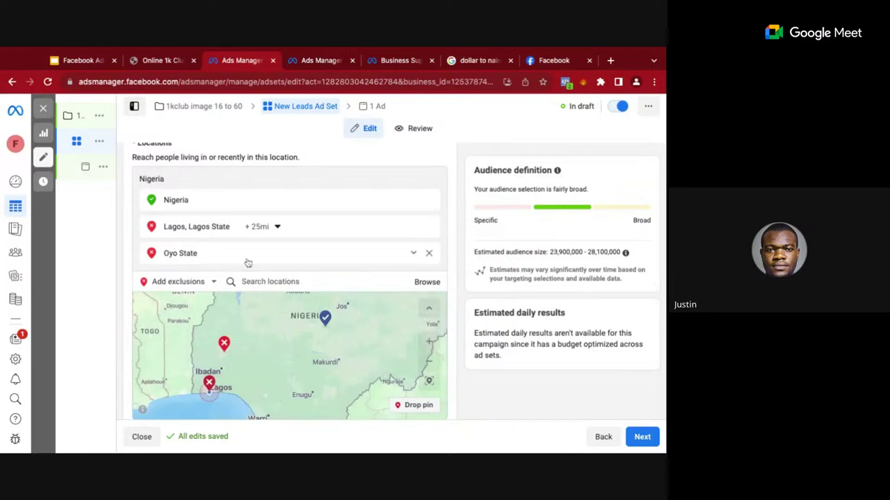
scroll(332, 320, down, 3)
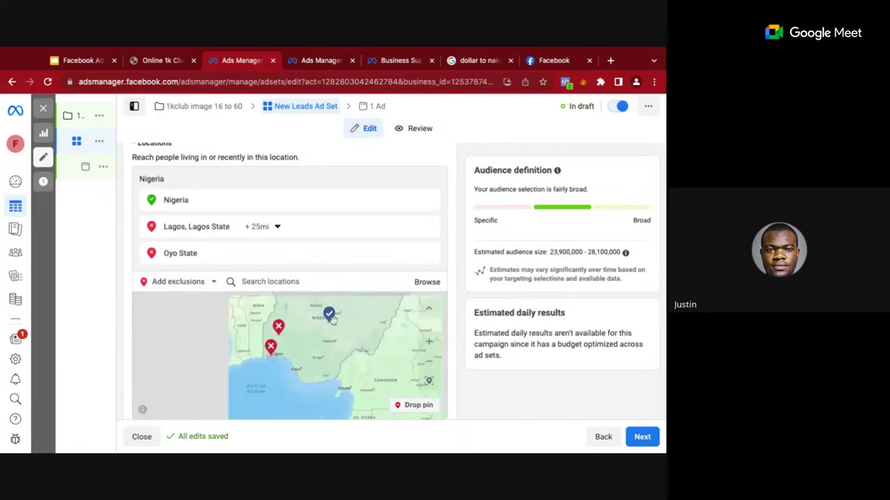
scroll(331, 319, up, 2)
scroll(330, 318, down, 1)
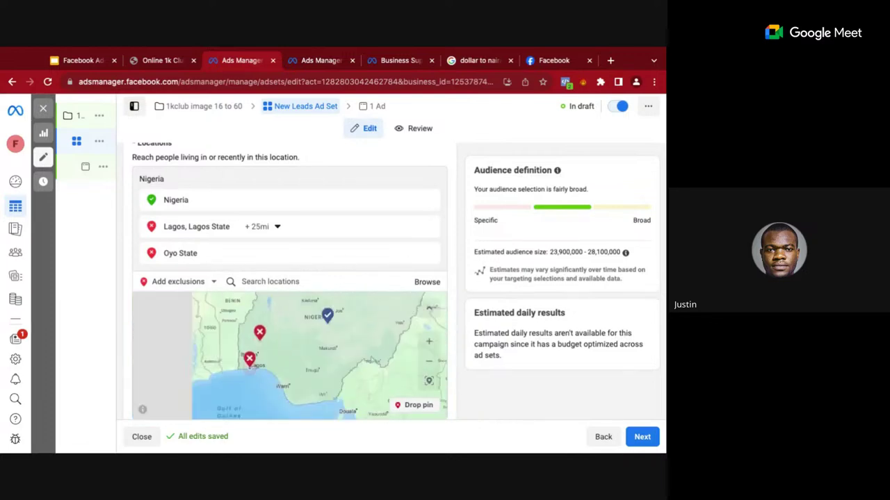
click(429, 341)
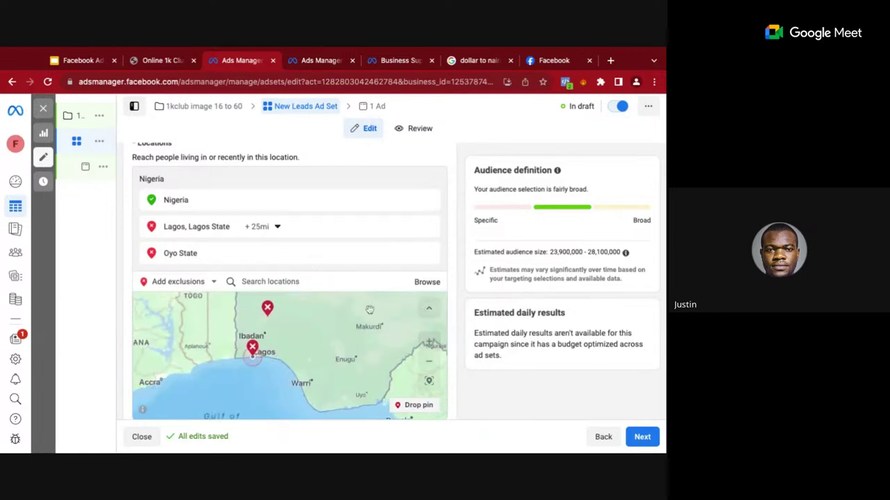
drag(369, 310, 333, 354)
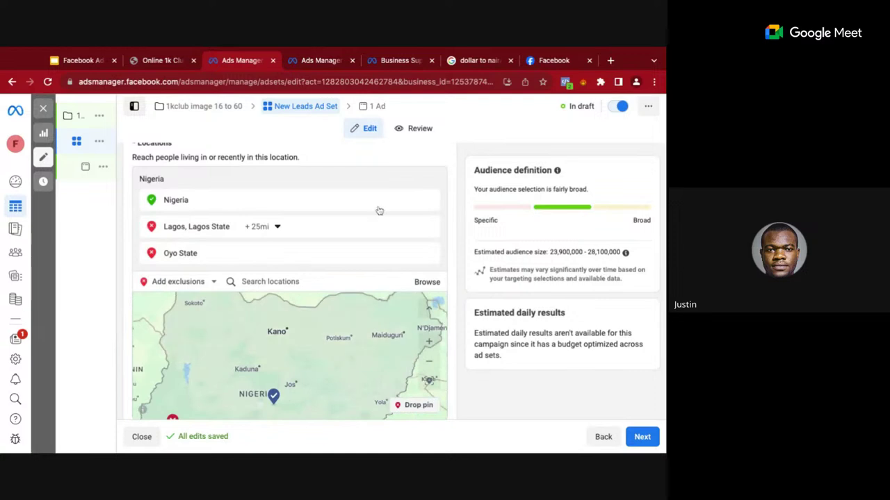
Remove the Oyo State and Lagos exclusions from the audience locations
click(429, 254)
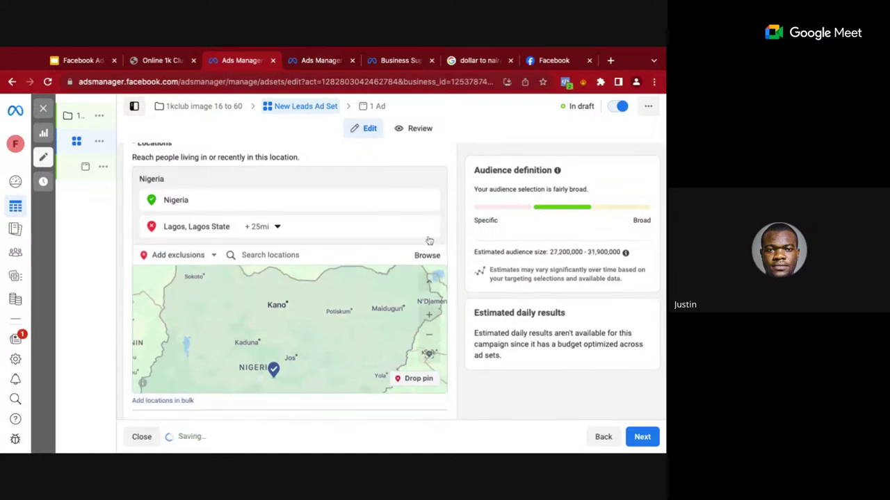
click(429, 227)
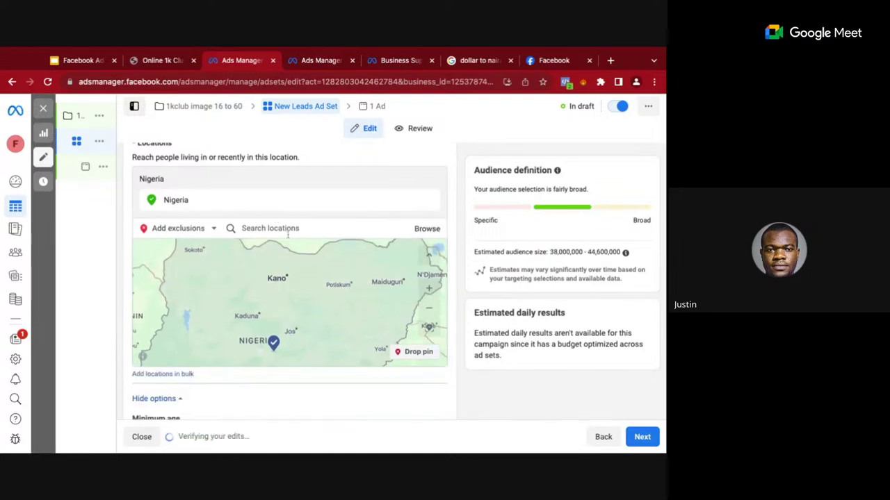
Exclude Kano State, Nigeria, from the audience locations, then remove that exclusion again
click(287, 235)
text(kano)
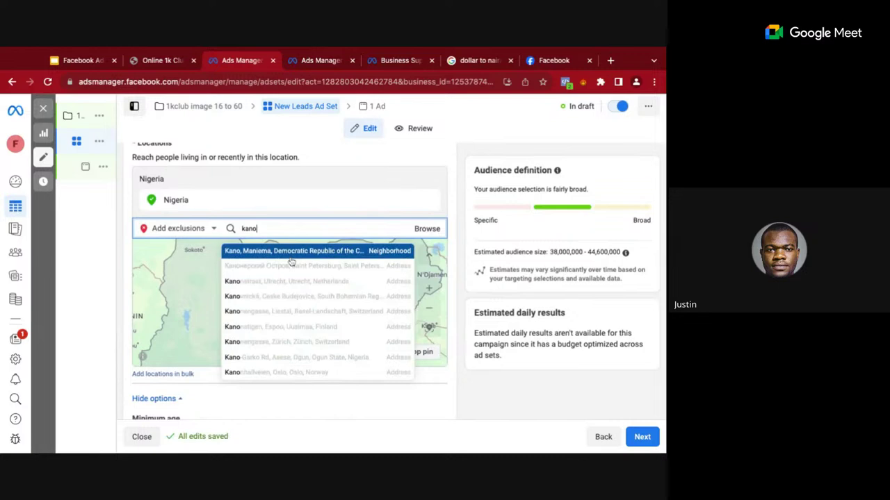
text(state)
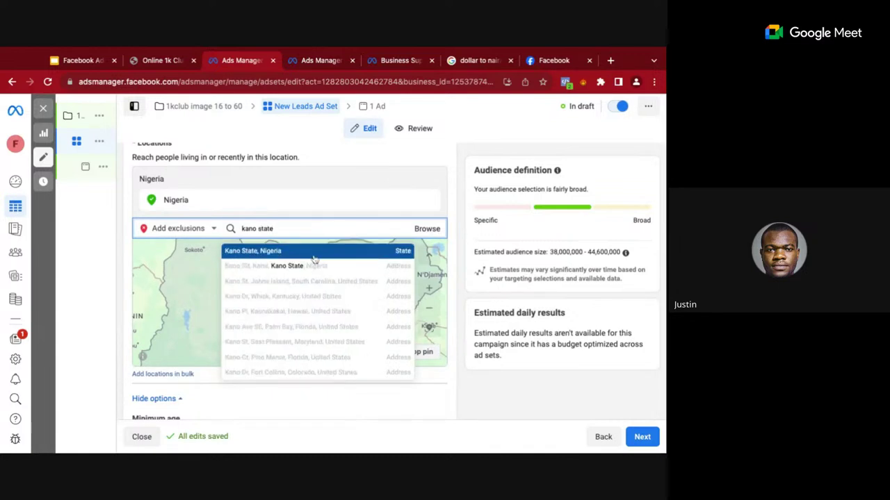
click(314, 255)
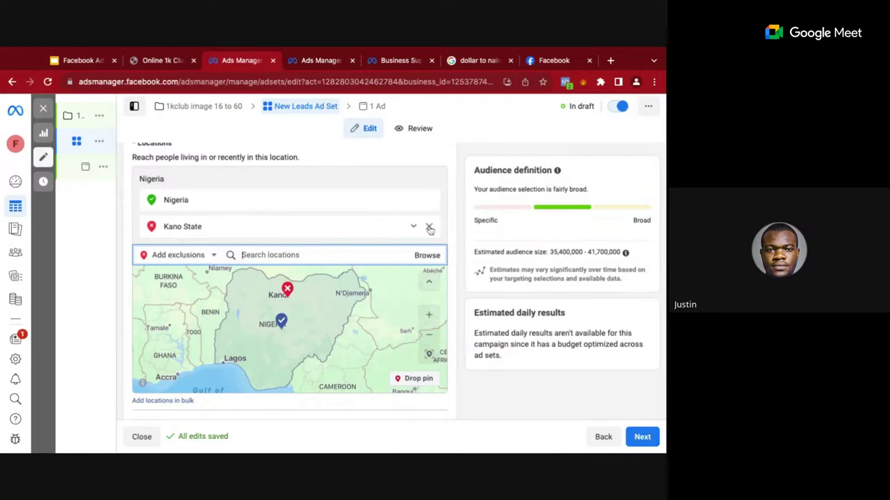
click(429, 228)
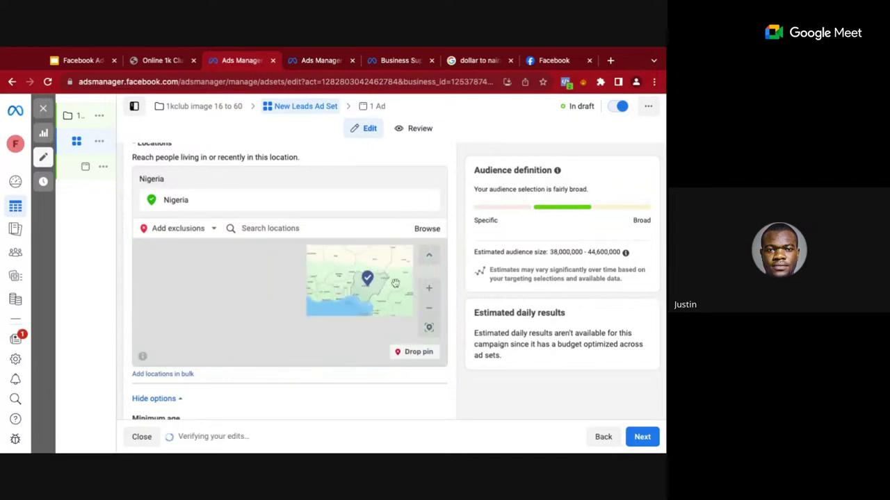
Collapse the additional audience control options below the location map
scroll(458, 342, down, 3)
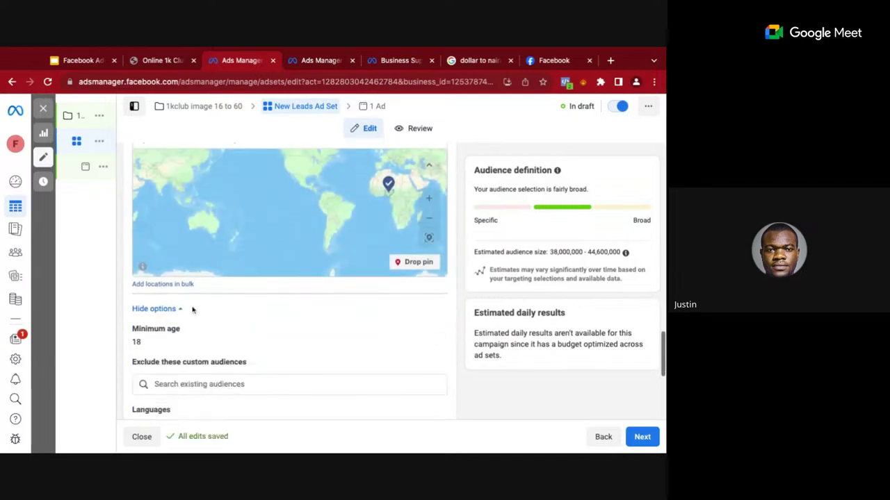
click(181, 311)
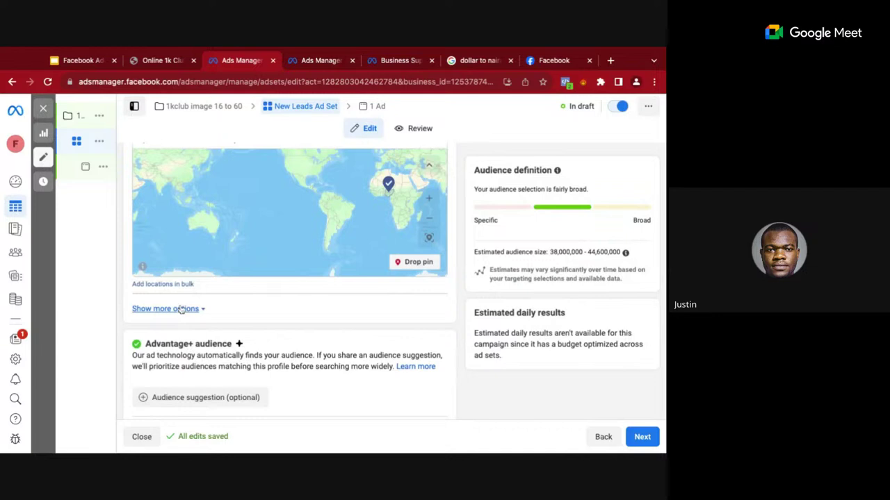
Show the additional audience control options, read the minimum age explanation and open the minimum age for editing
click(181, 311)
scroll(182, 310, down, 1)
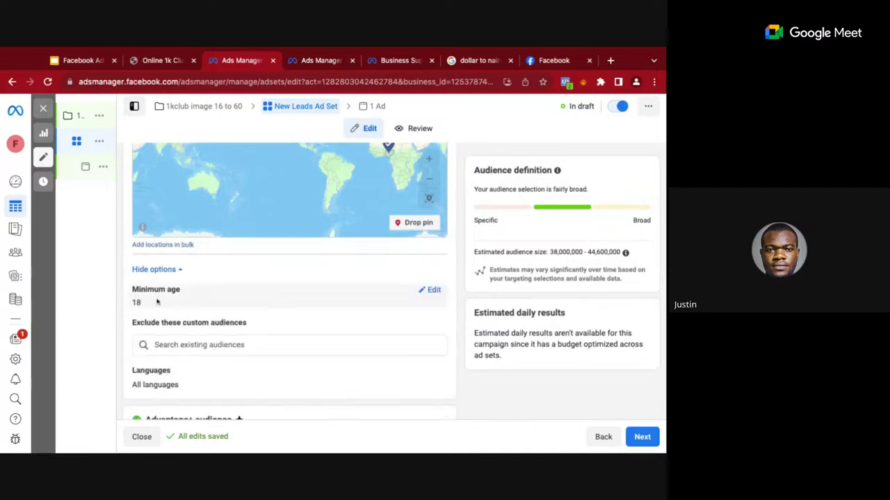
mouse_move(185, 291)
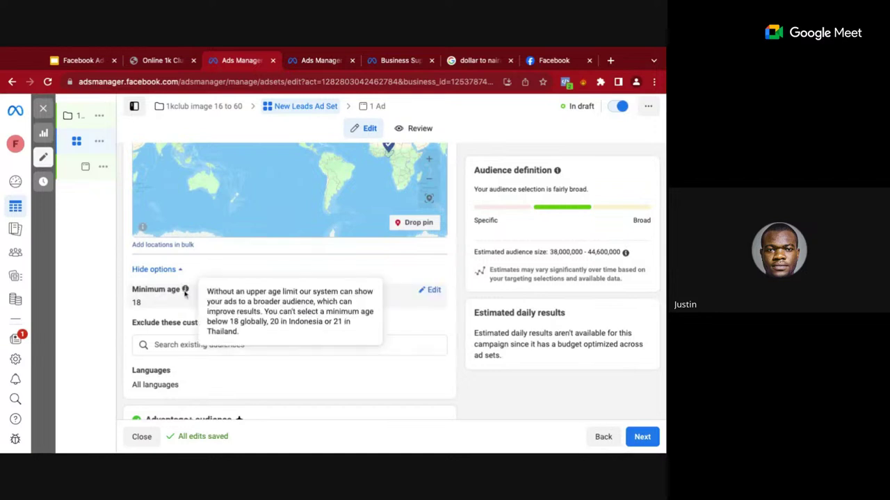
click(431, 290)
scroll(191, 292, down, 1)
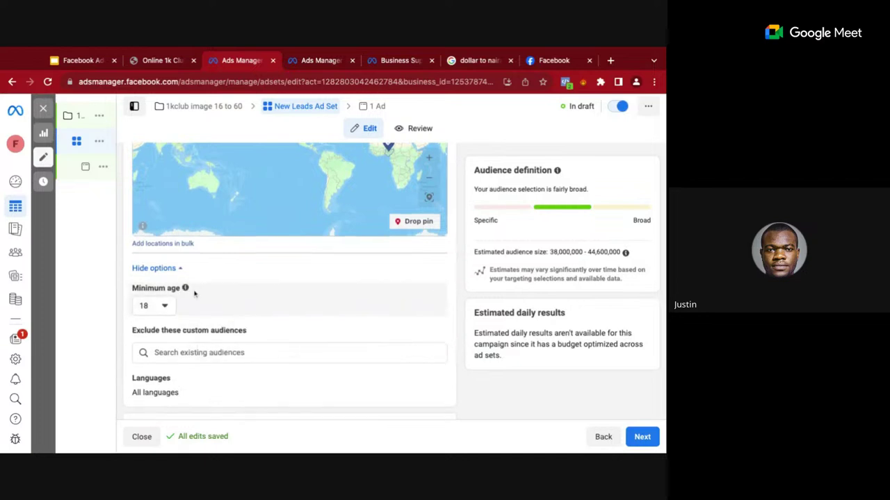
Look through the available minimum age choices and close them without changing the selection
scroll(195, 294, down, 3)
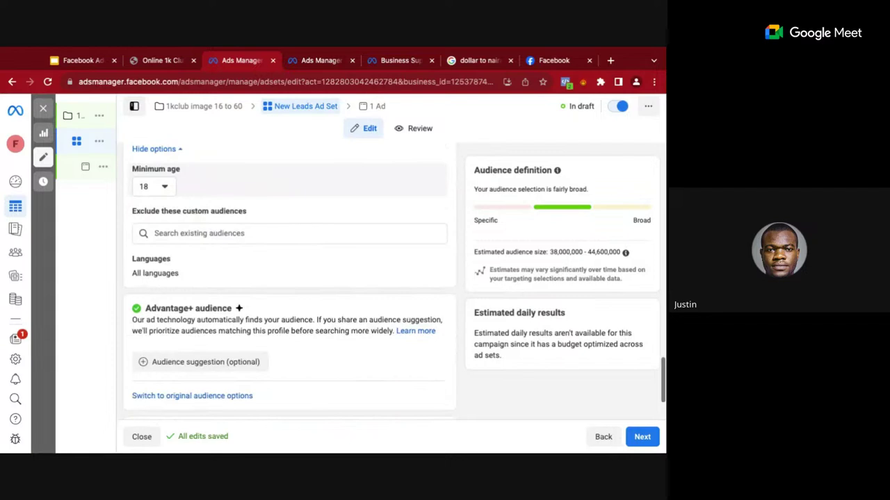
scroll(159, 264, up, 3)
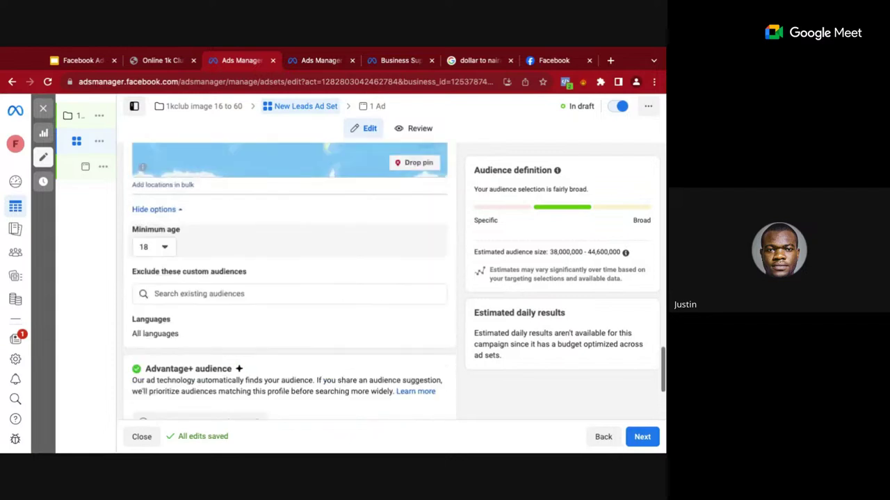
click(159, 264)
click(159, 264)
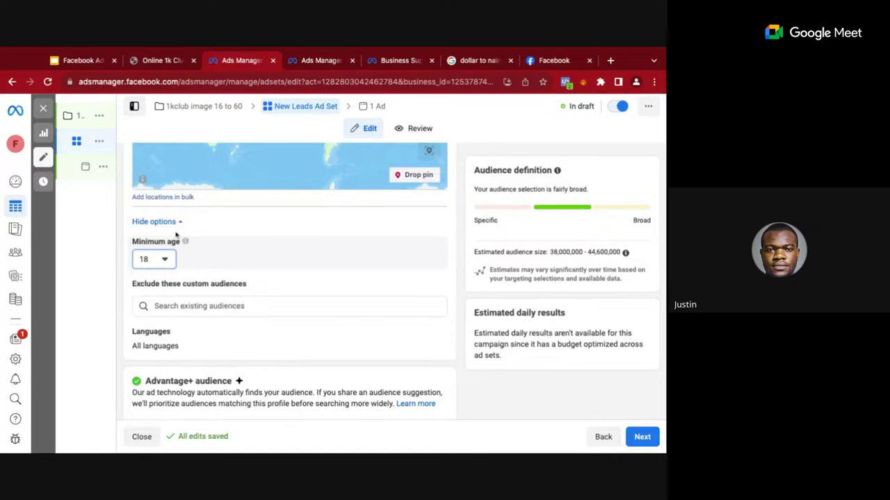
mouse_move(184, 245)
click(158, 262)
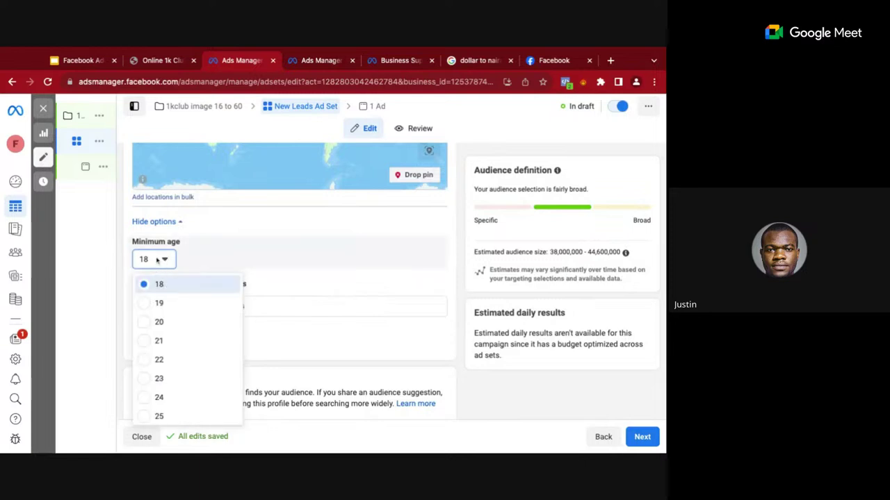
click(157, 260)
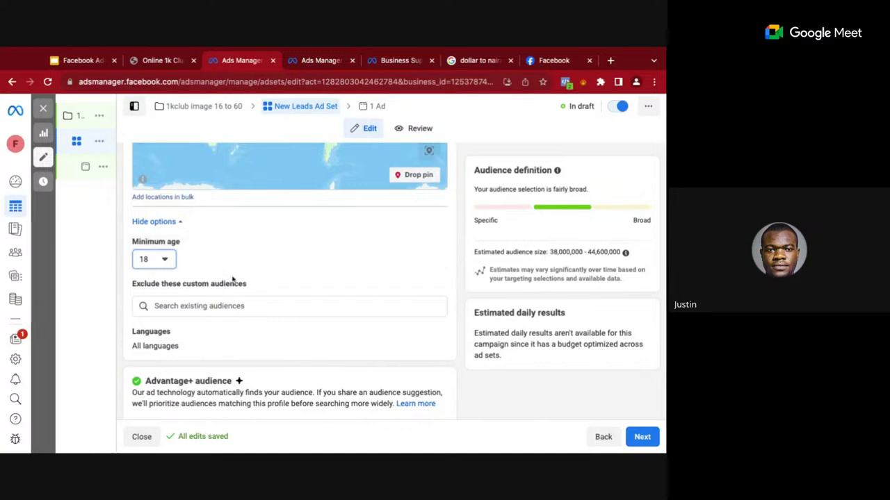
Set the audience language to English (All)
scroll(188, 344, down, 1)
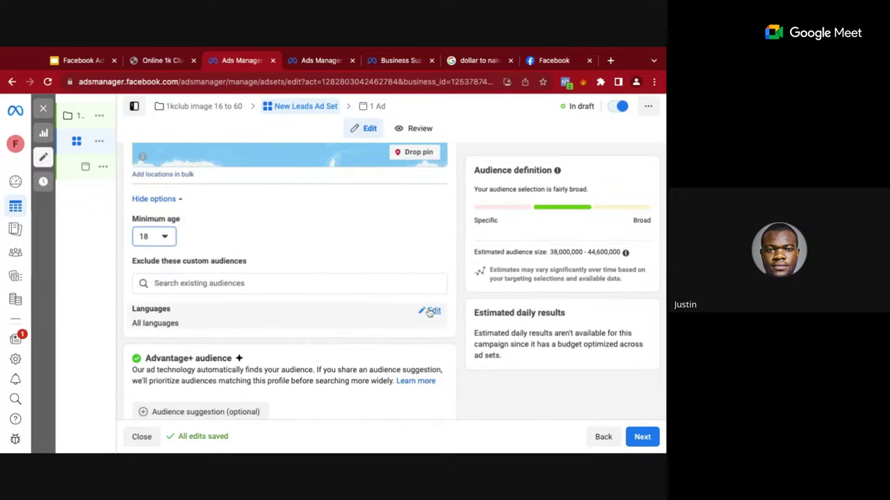
click(431, 312)
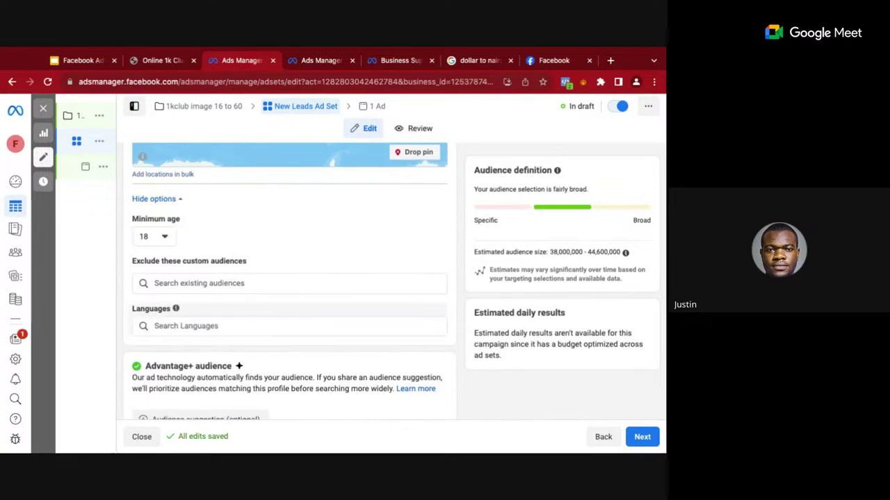
click(264, 327)
text(e)
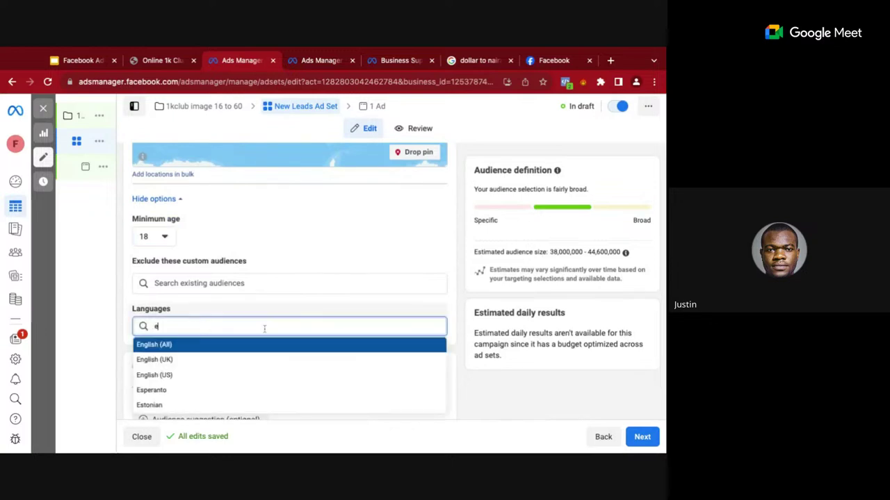
text(nglis)
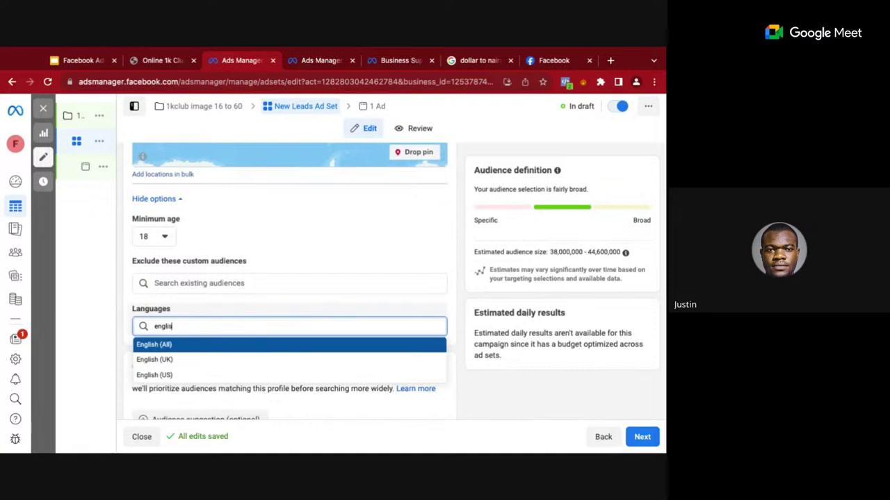
click(230, 347)
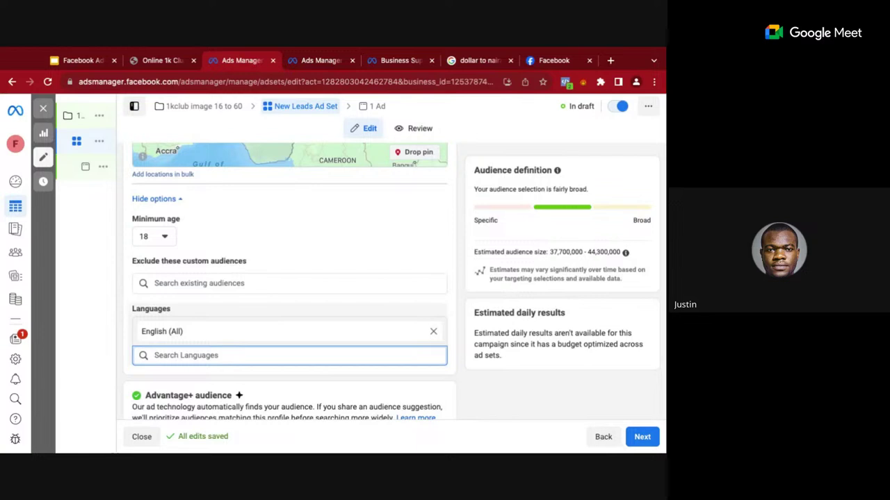
Review the ad set from the schedule down to Advantage+ audience and read the explanation of audience suggestions
scroll(290, 278, down, 2)
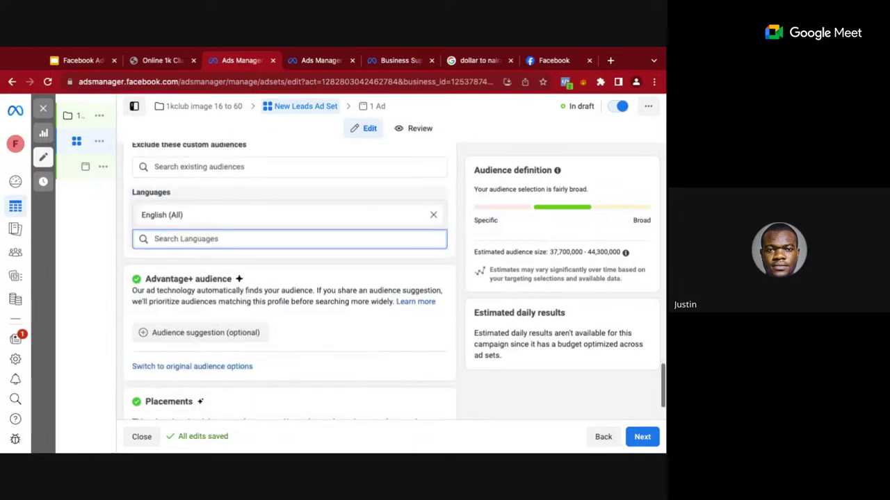
scroll(290, 278, down, 1)
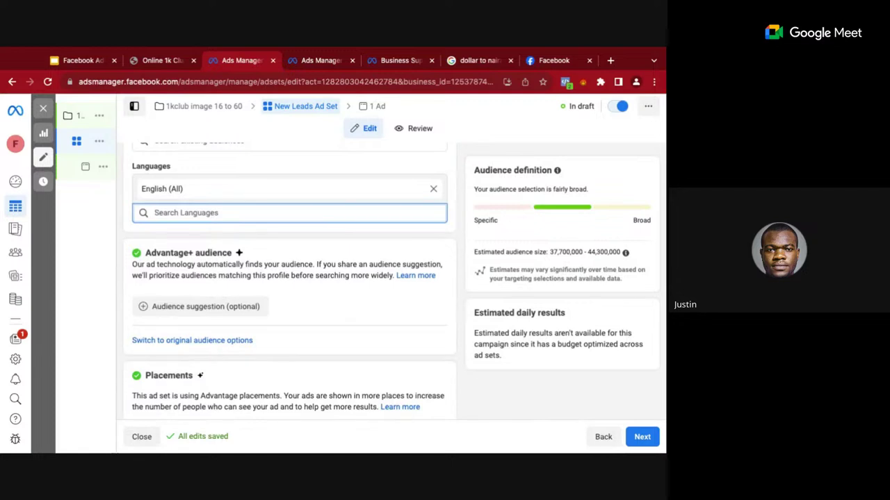
scroll(200, 255, up, 6)
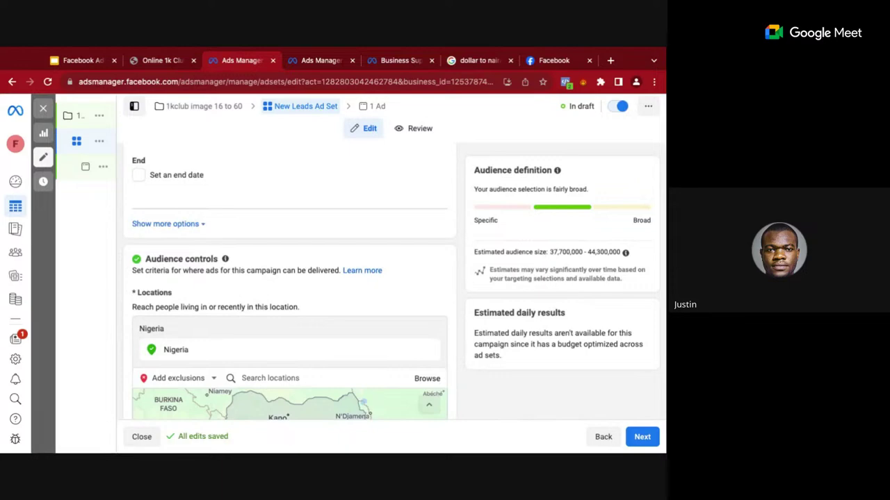
scroll(290, 292, up, 2)
scroll(290, 292, down, 2)
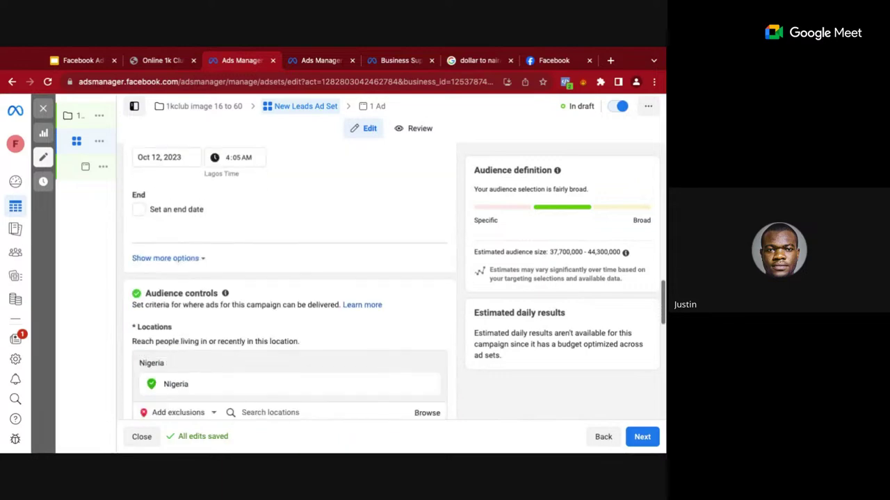
scroll(149, 291, down, 4)
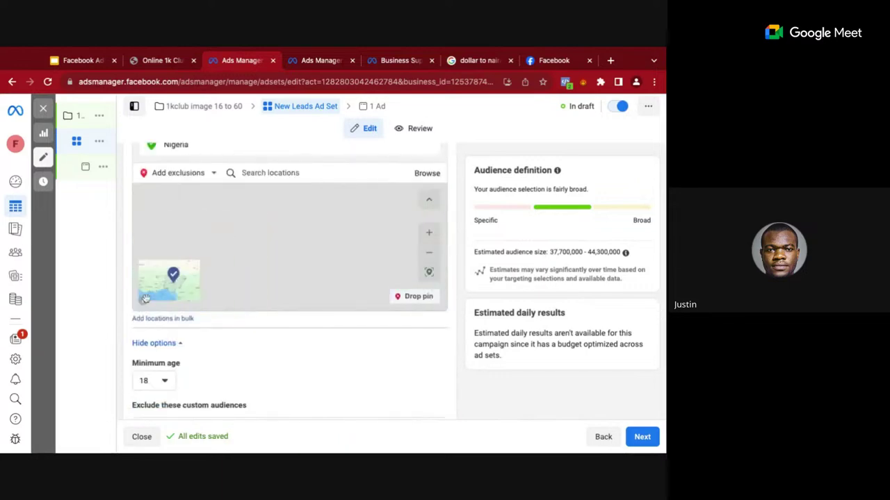
scroll(139, 316, down, 5)
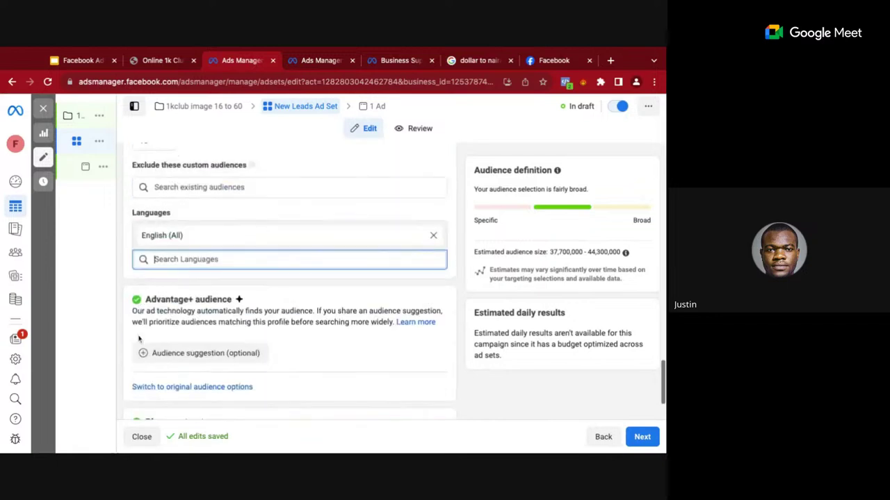
scroll(191, 277, down, 1)
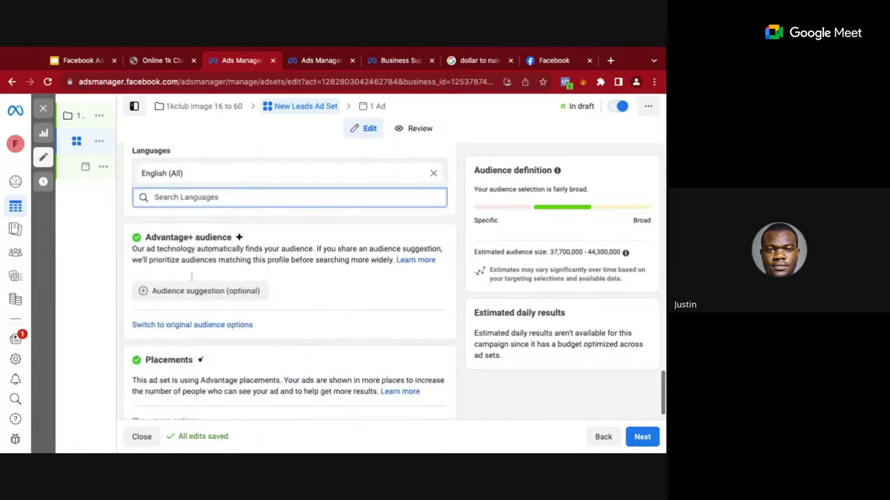
scroll(191, 276, down, 1)
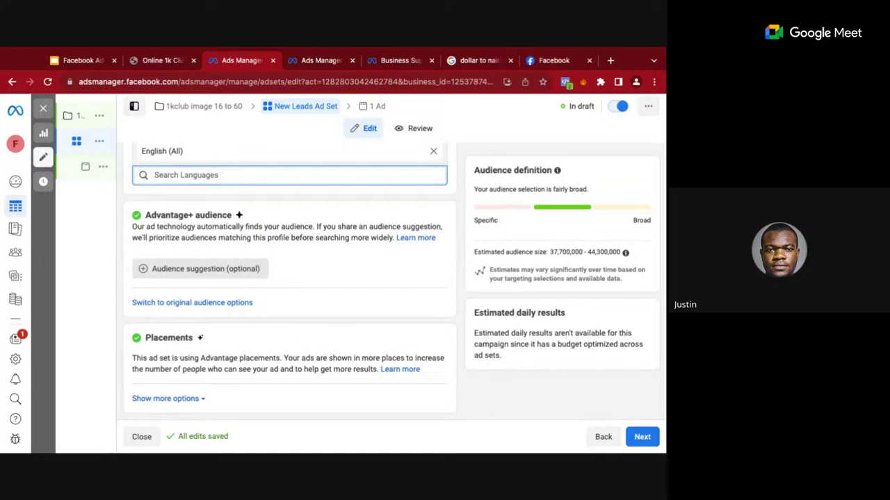
mouse_move(192, 271)
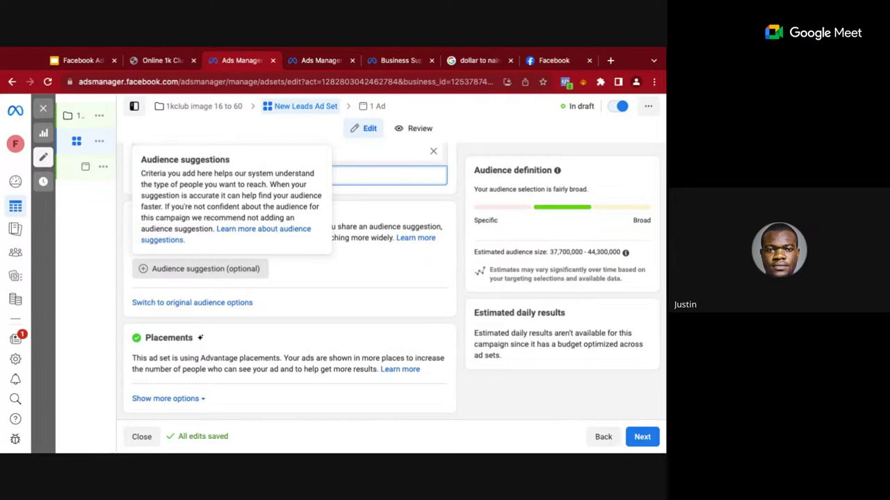
Review the audience controls again, covering the Nigeria location, minimum age, custom audience exclusions and languages
scroll(289, 278, up, 5)
scroll(289, 278, up, 2)
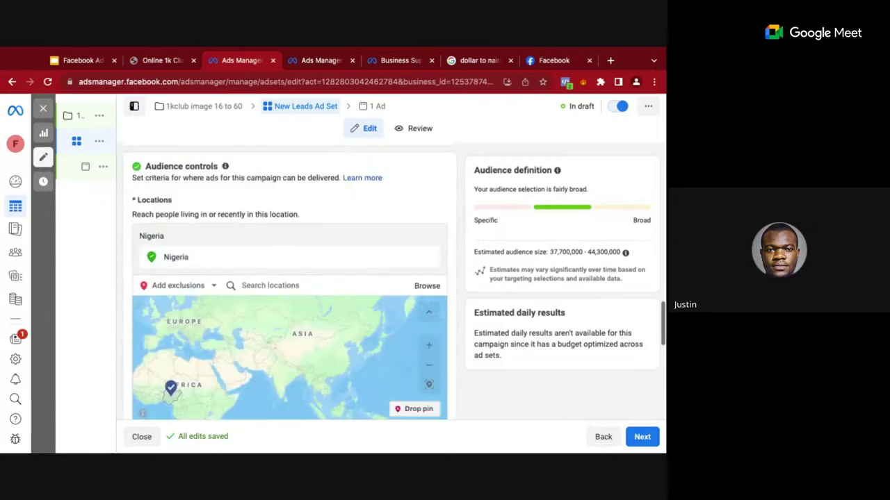
scroll(199, 244, up, 1)
scroll(200, 244, down, 3)
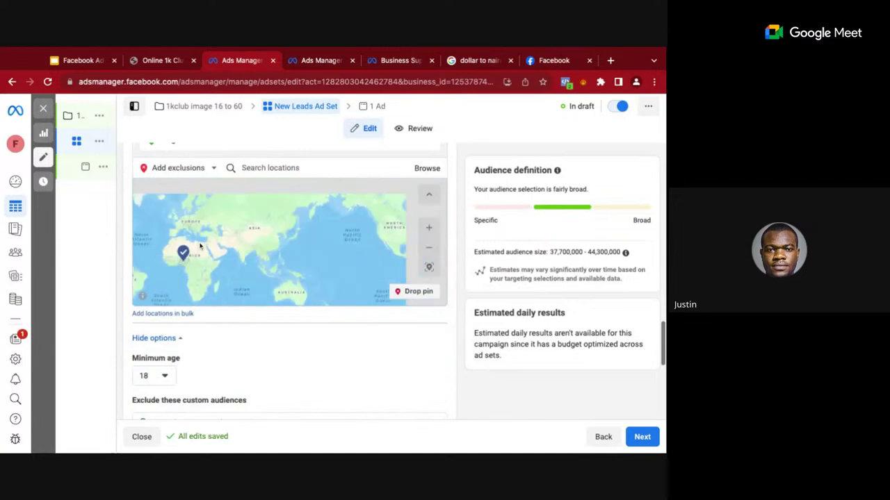
scroll(135, 350, down, 5)
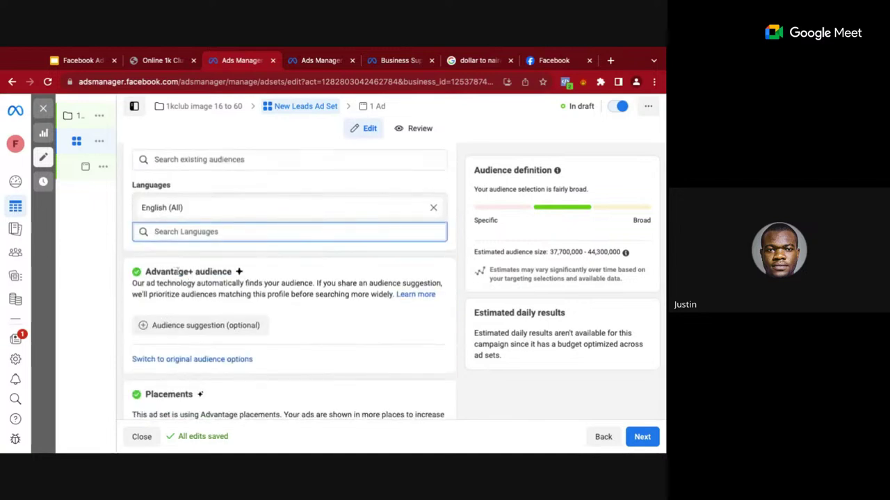
scroll(177, 271, up, 2)
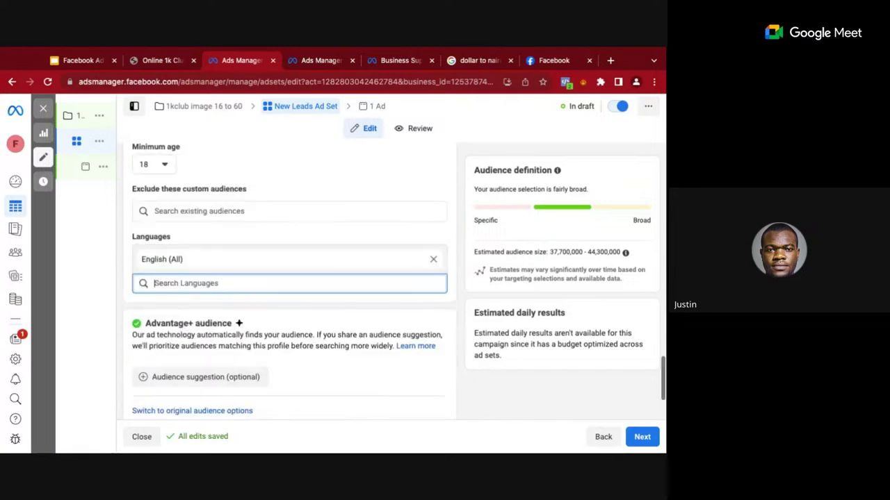
scroll(204, 236, up, 5)
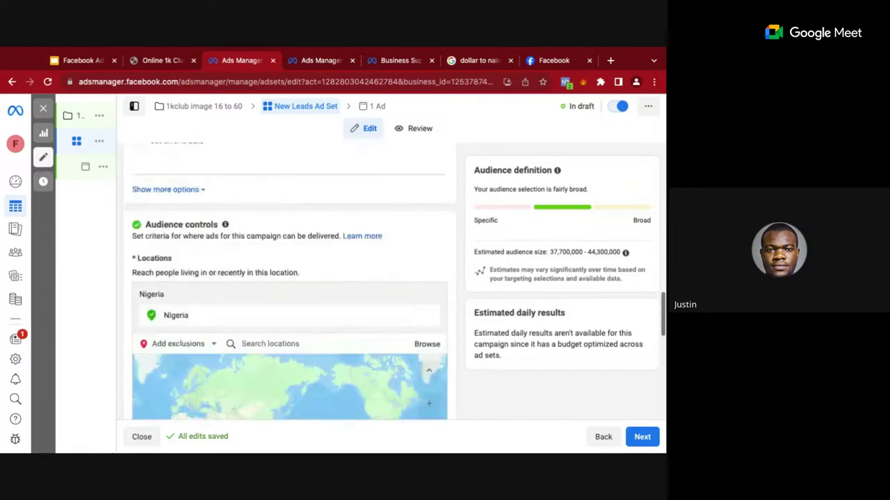
scroll(252, 263, down, 1)
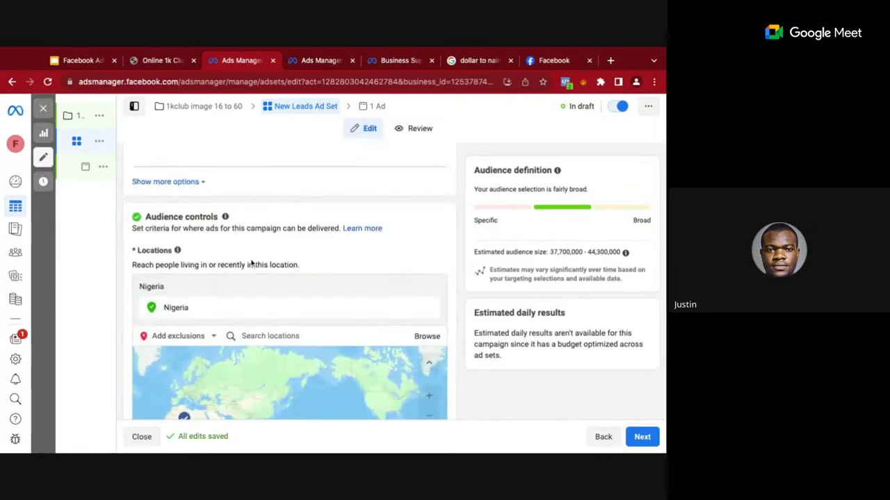
scroll(139, 291, down, 1)
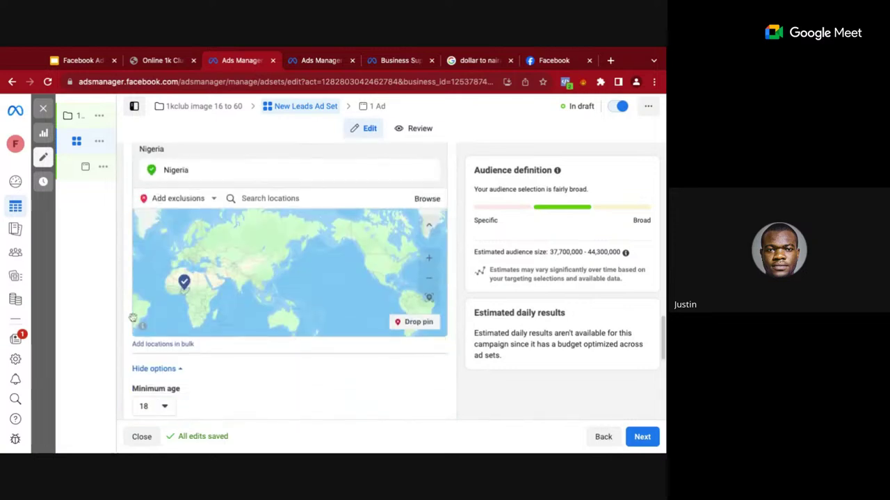
scroll(225, 403, down, 2)
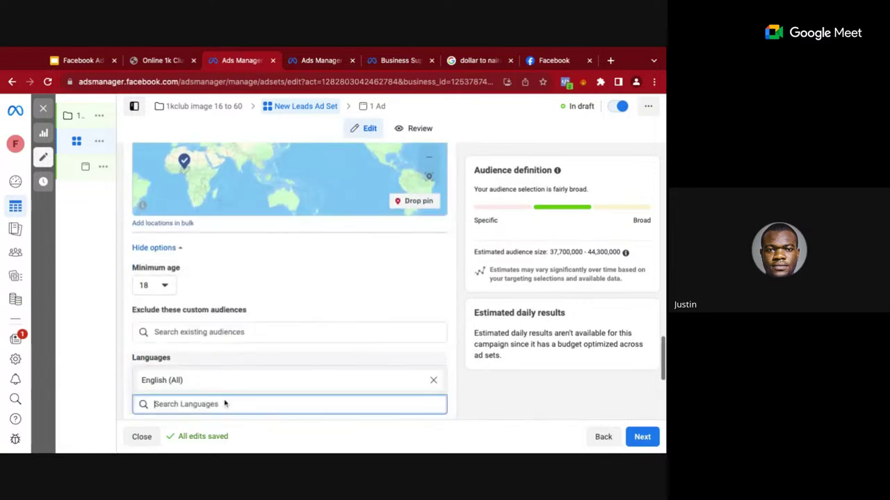
scroll(224, 403, up, 1)
scroll(224, 416, down, 2)
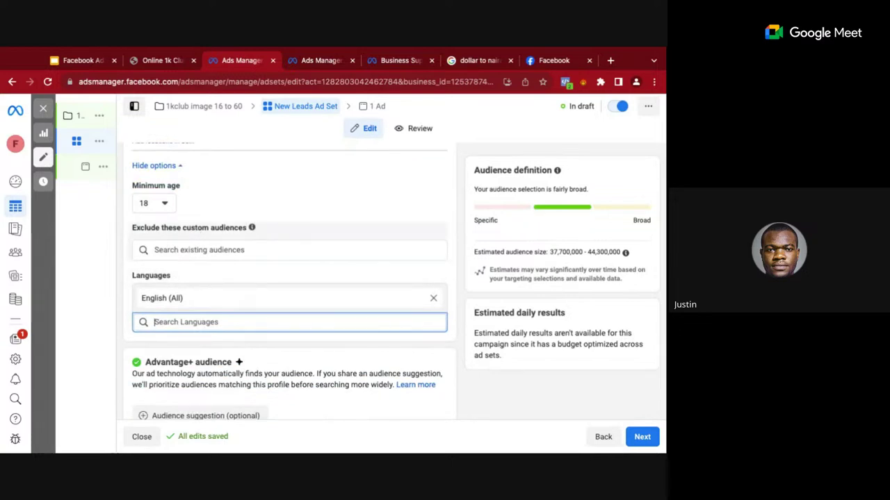
Check the custom audience exclusion search, then examine the Advantage+ audience and Placements sections
click(210, 251)
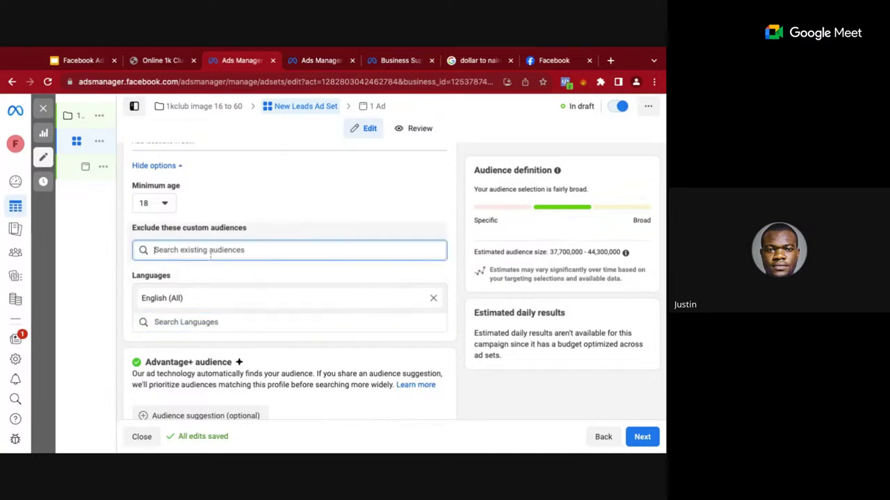
click(238, 228)
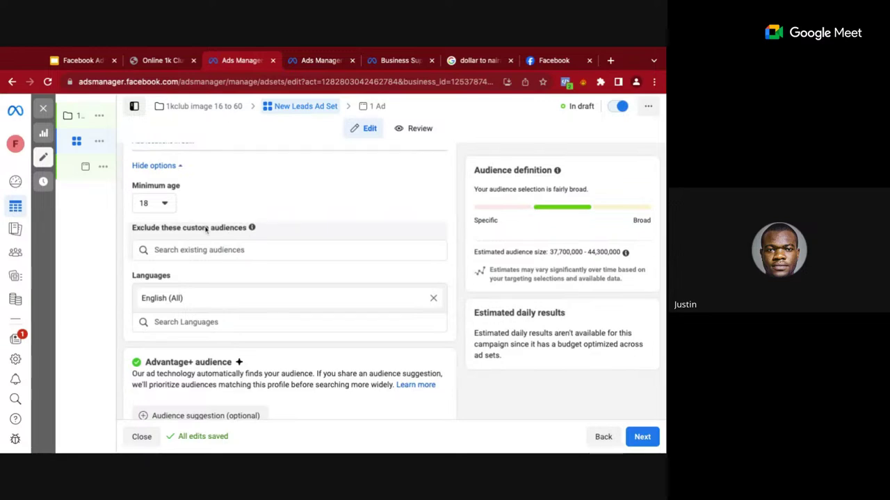
scroll(206, 231, up, 3)
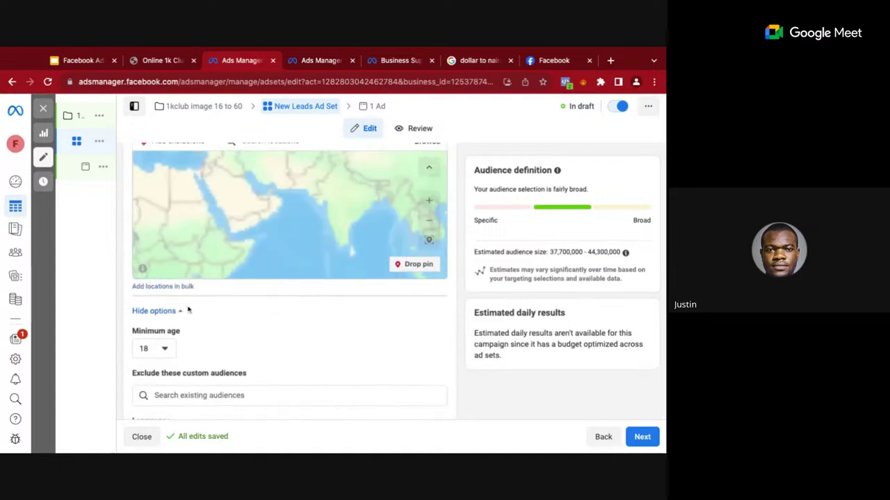
scroll(241, 301, down, 5)
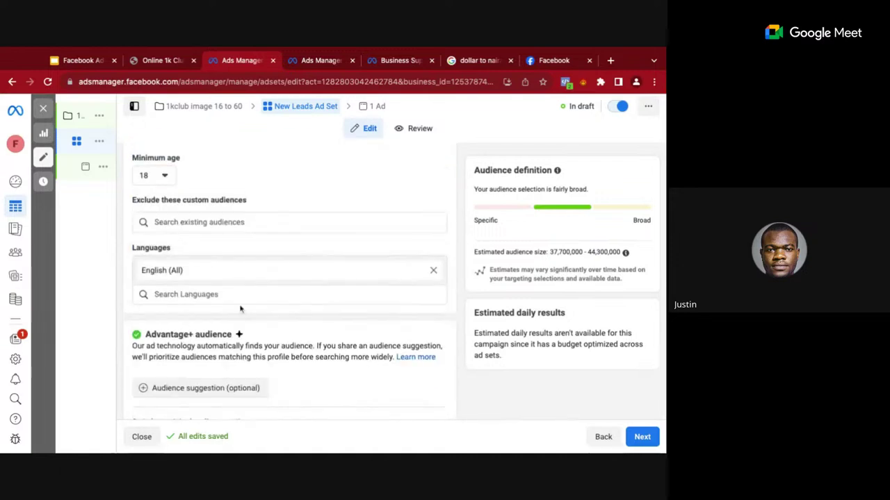
scroll(242, 306, down, 3)
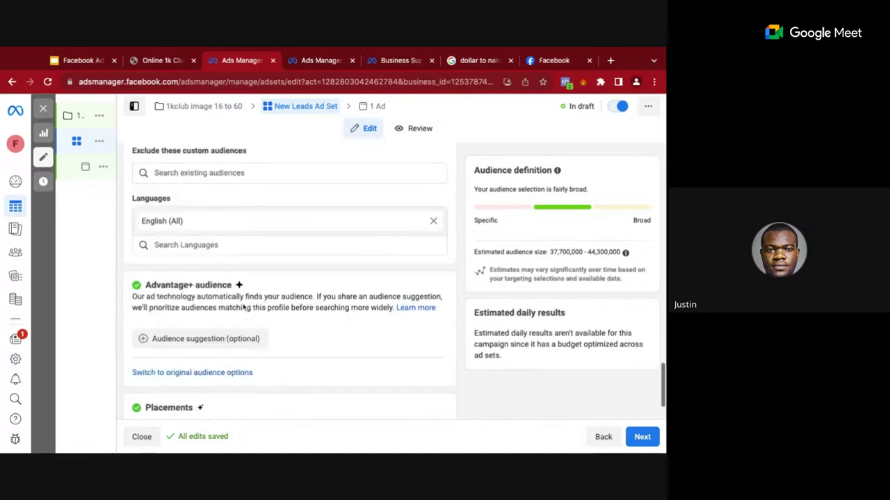
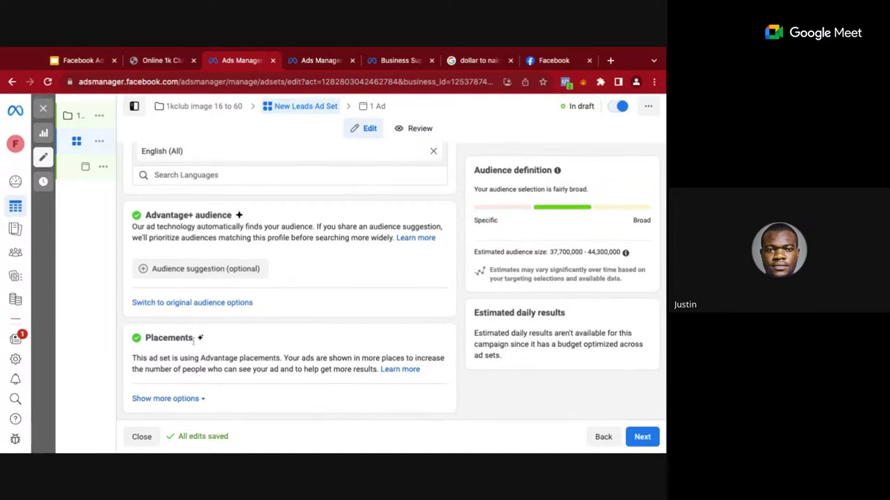
scroll(193, 341, down, 2)
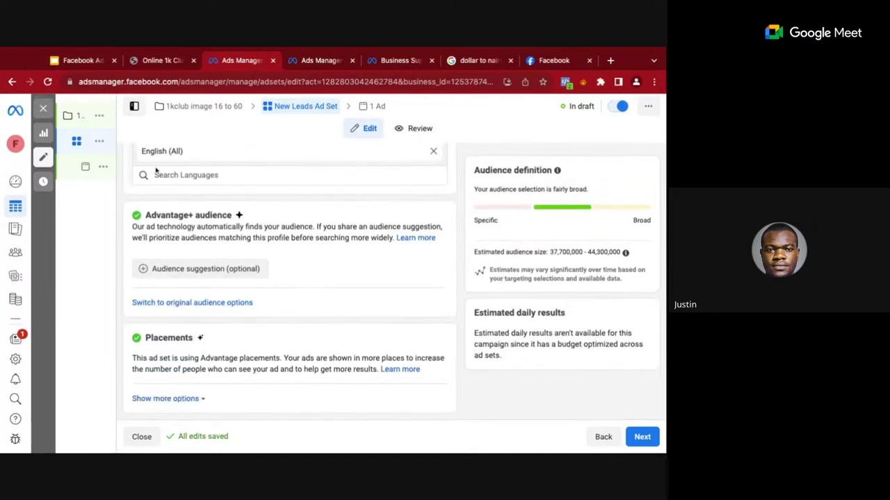